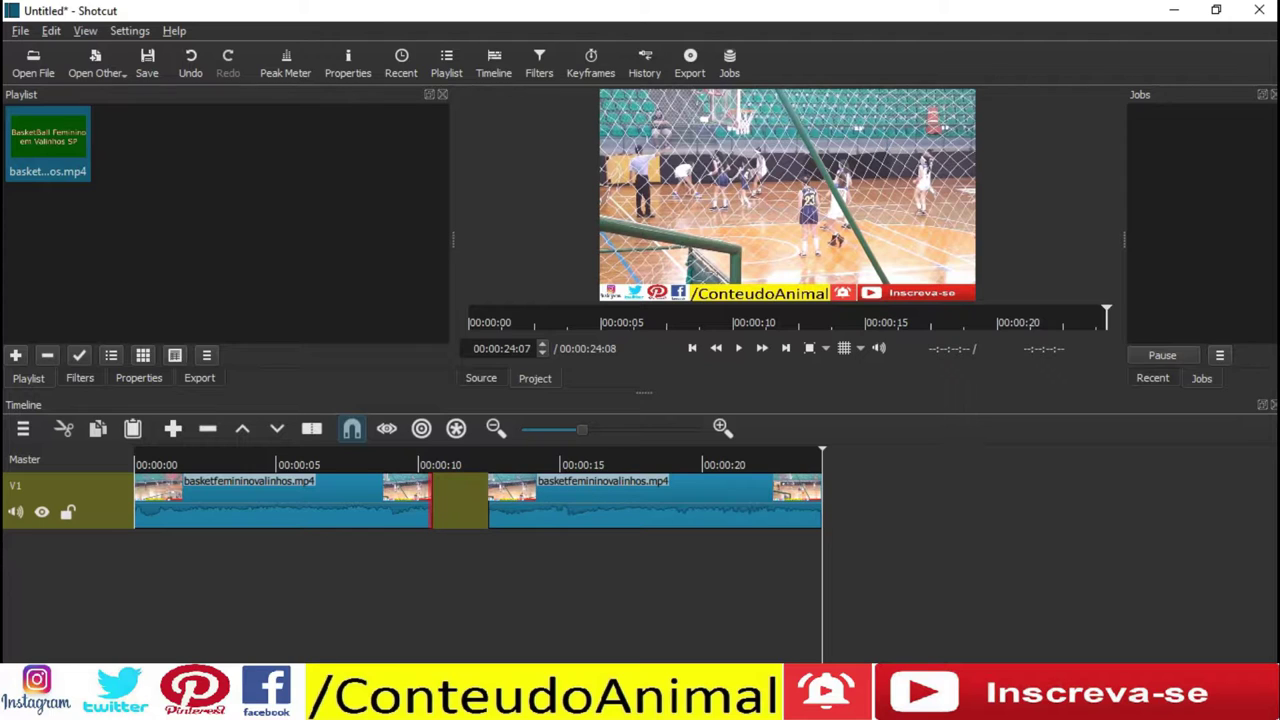
Close the gap between the two basketball clips on track V1 and play back across their join
drag(655, 503, 600, 503)
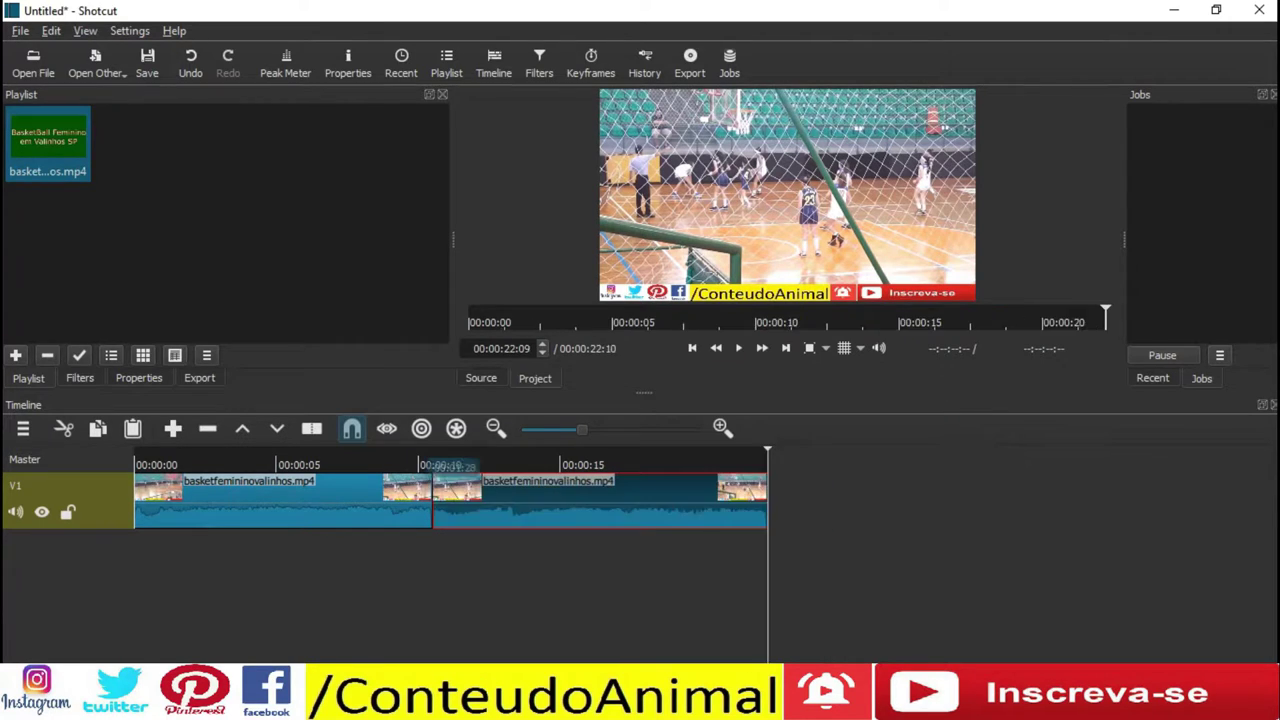
click(417, 464)
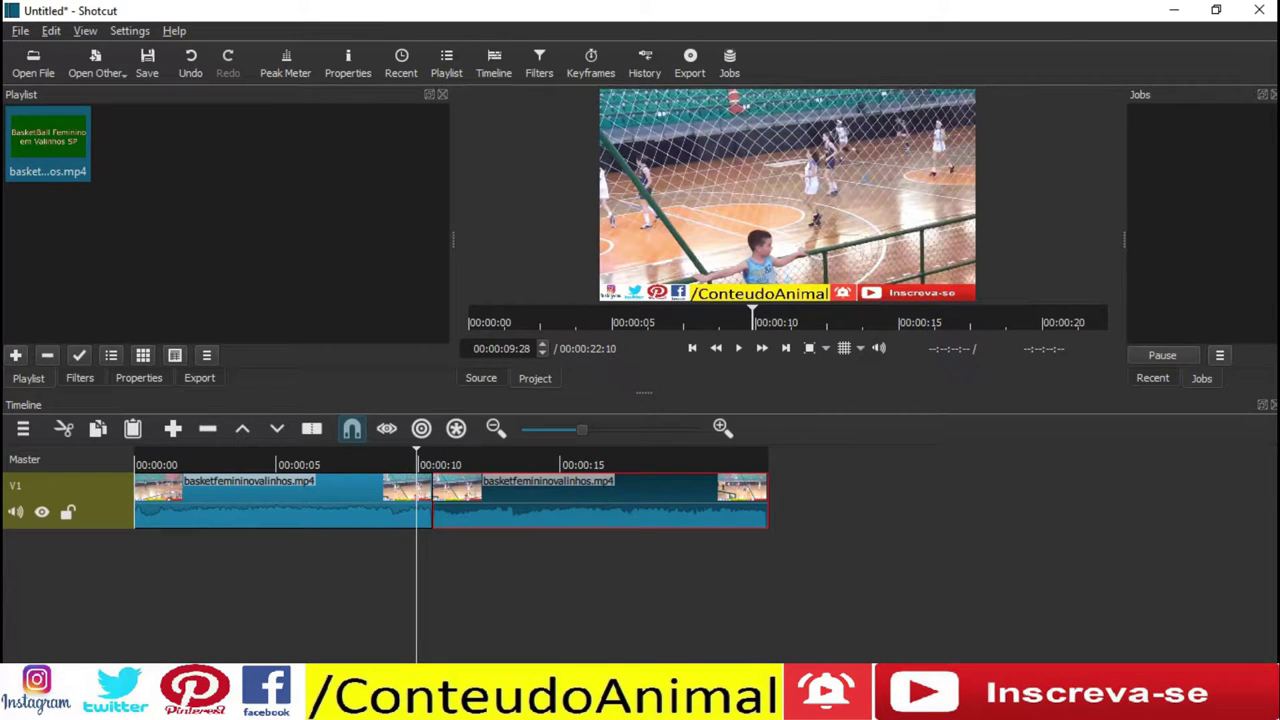
key(space)
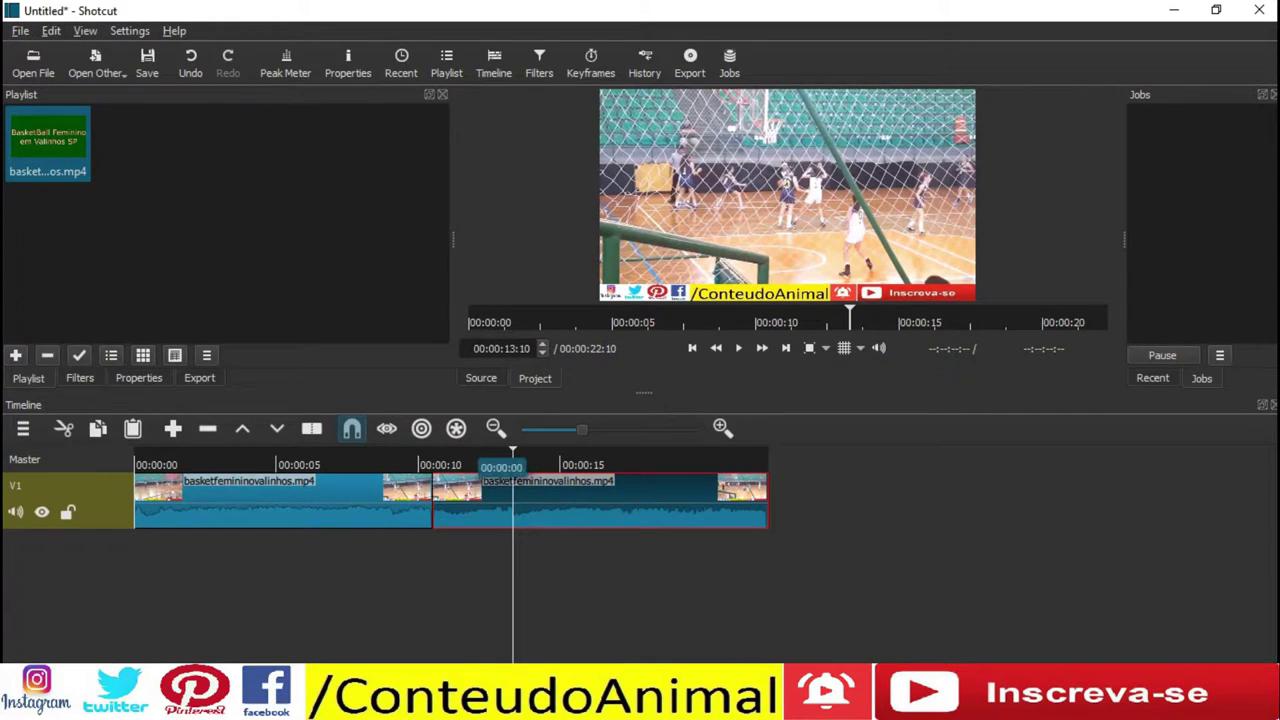
Overlap the start of the second clip with the end of the first by about 1 second to create a transition
drag(500, 495, 468, 495)
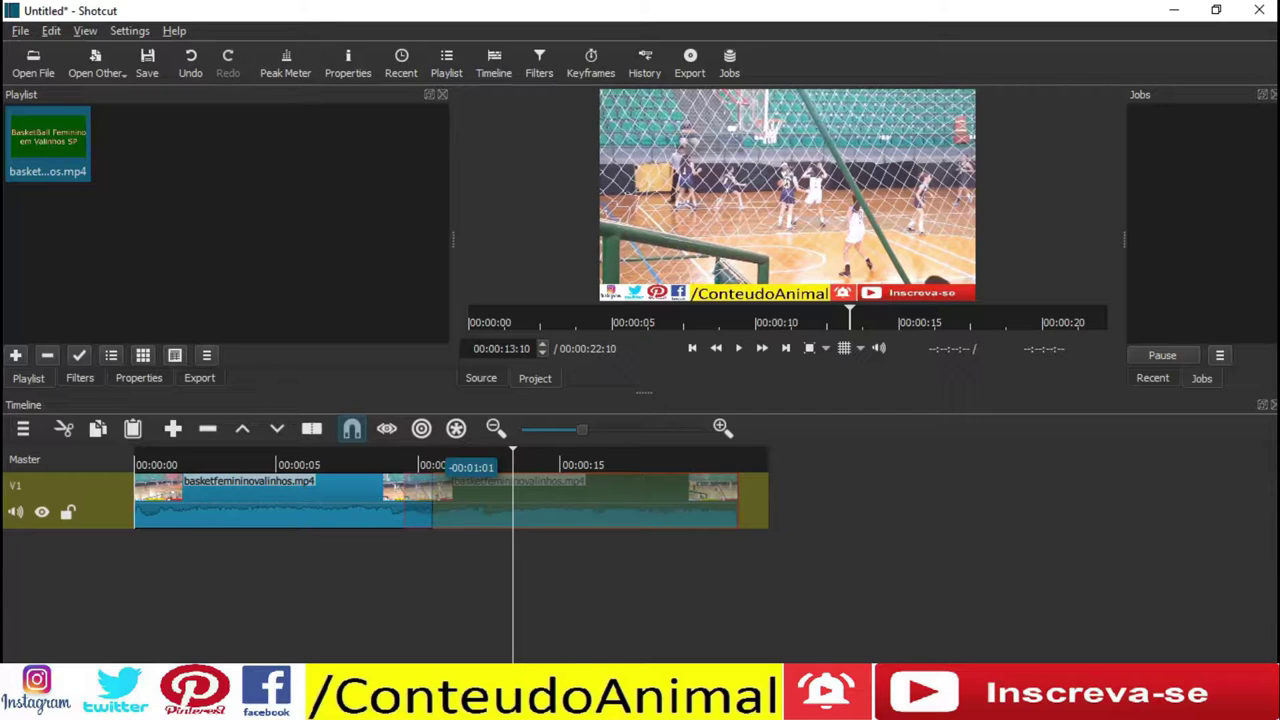
drag(469, 495, 469, 495)
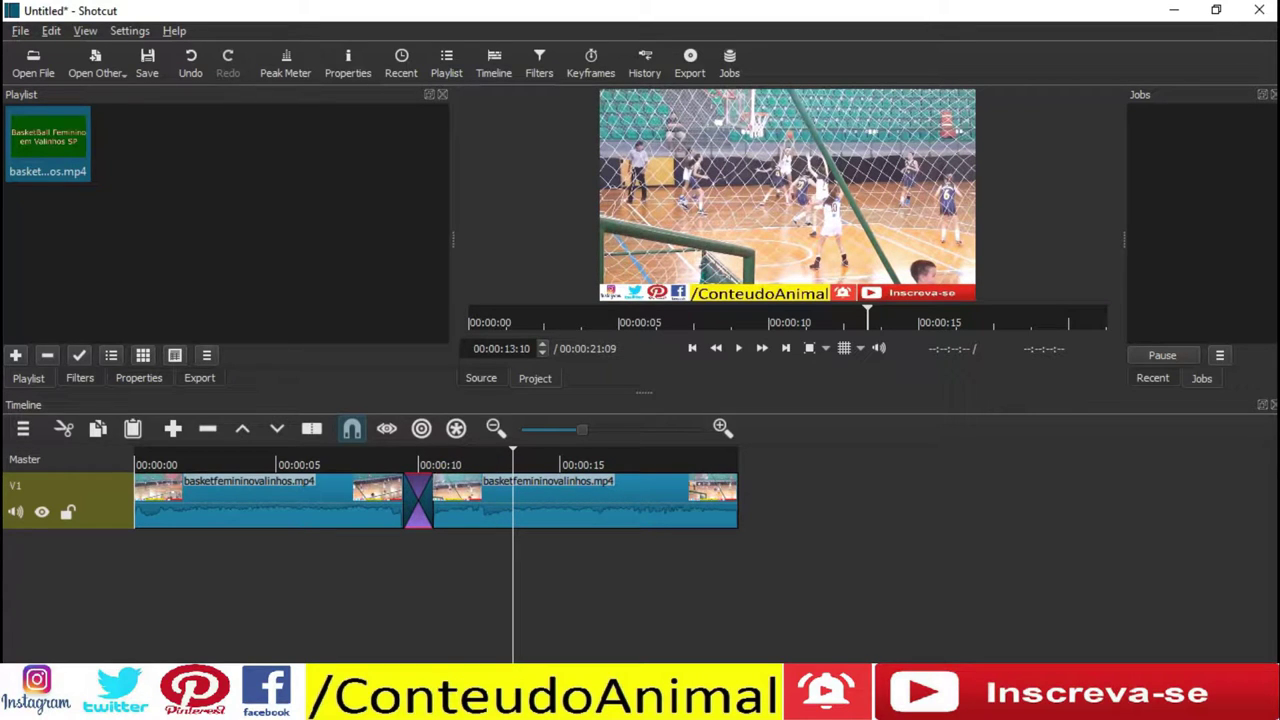
Play back and scrub through the transition between the two clips to examine its default effect
click(452, 463)
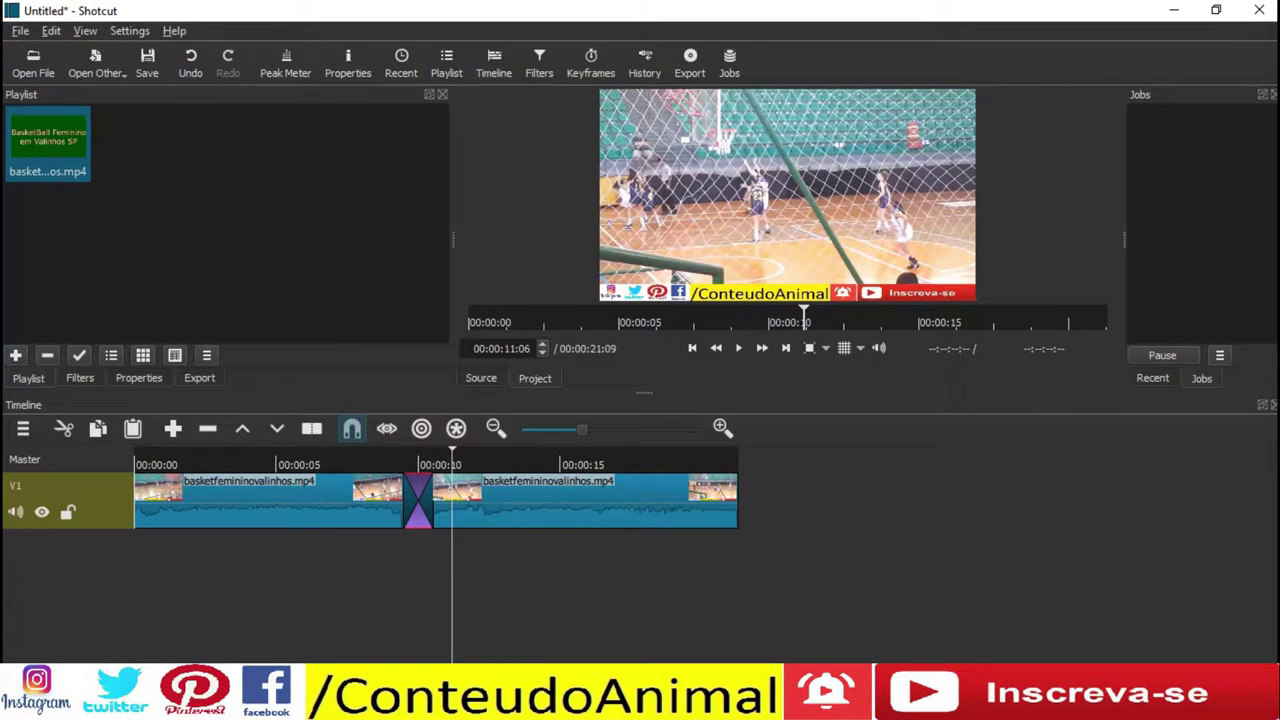
click(393, 470)
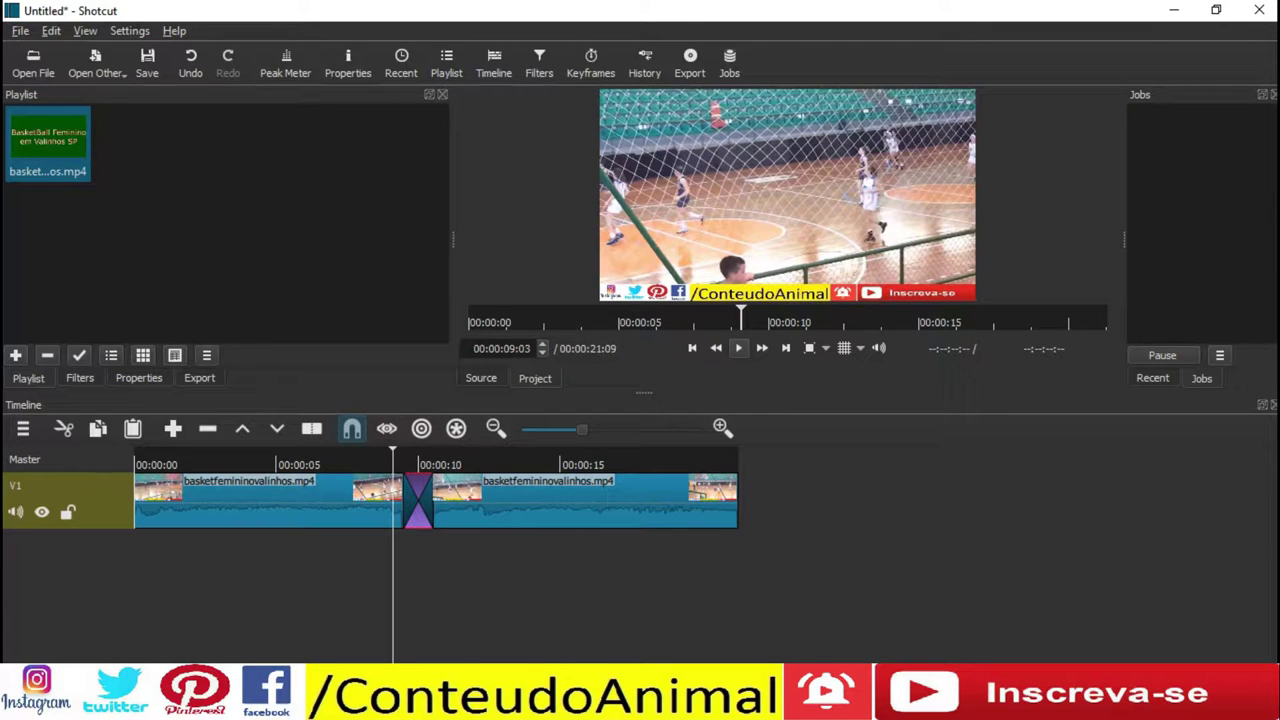
click(738, 347)
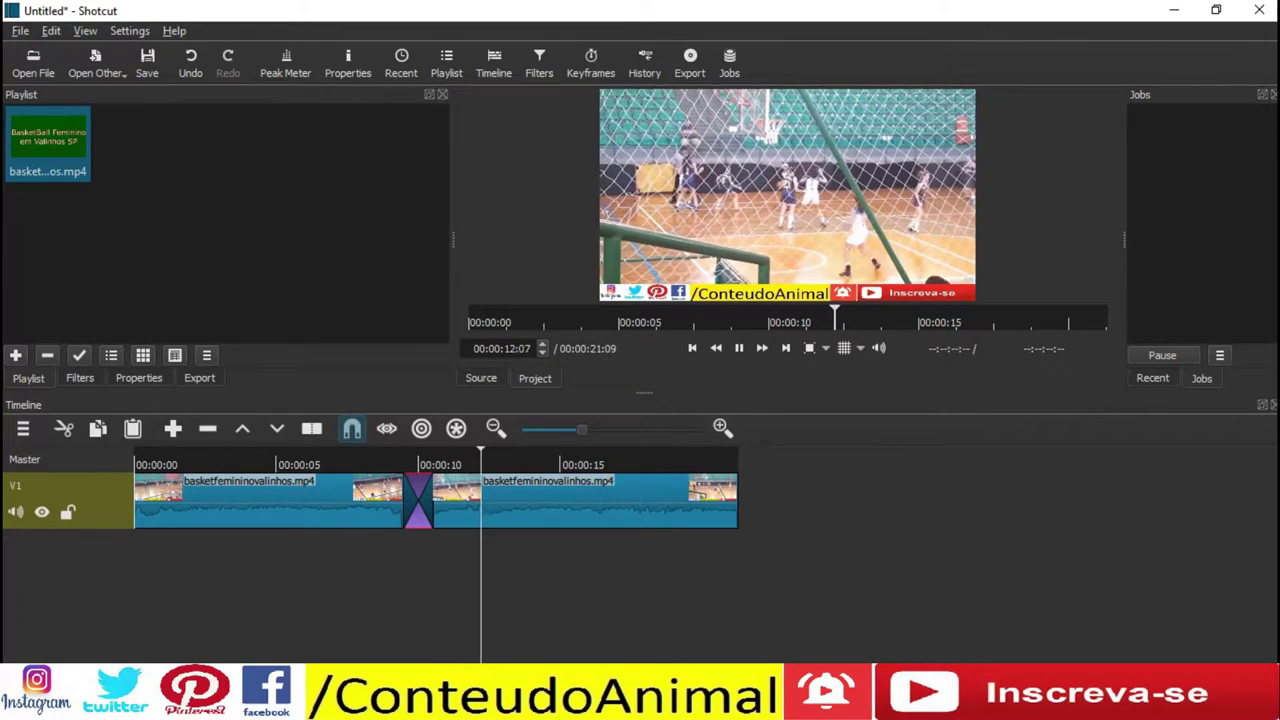
click(738, 347)
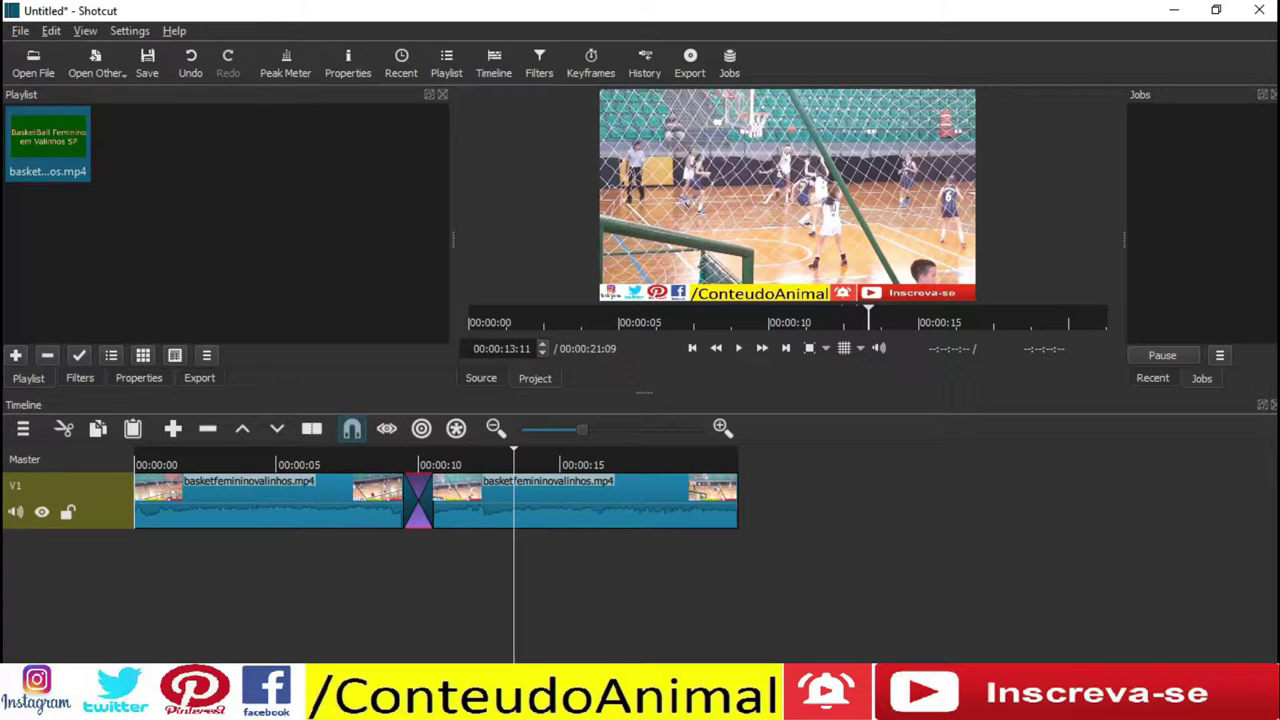
click(409, 464)
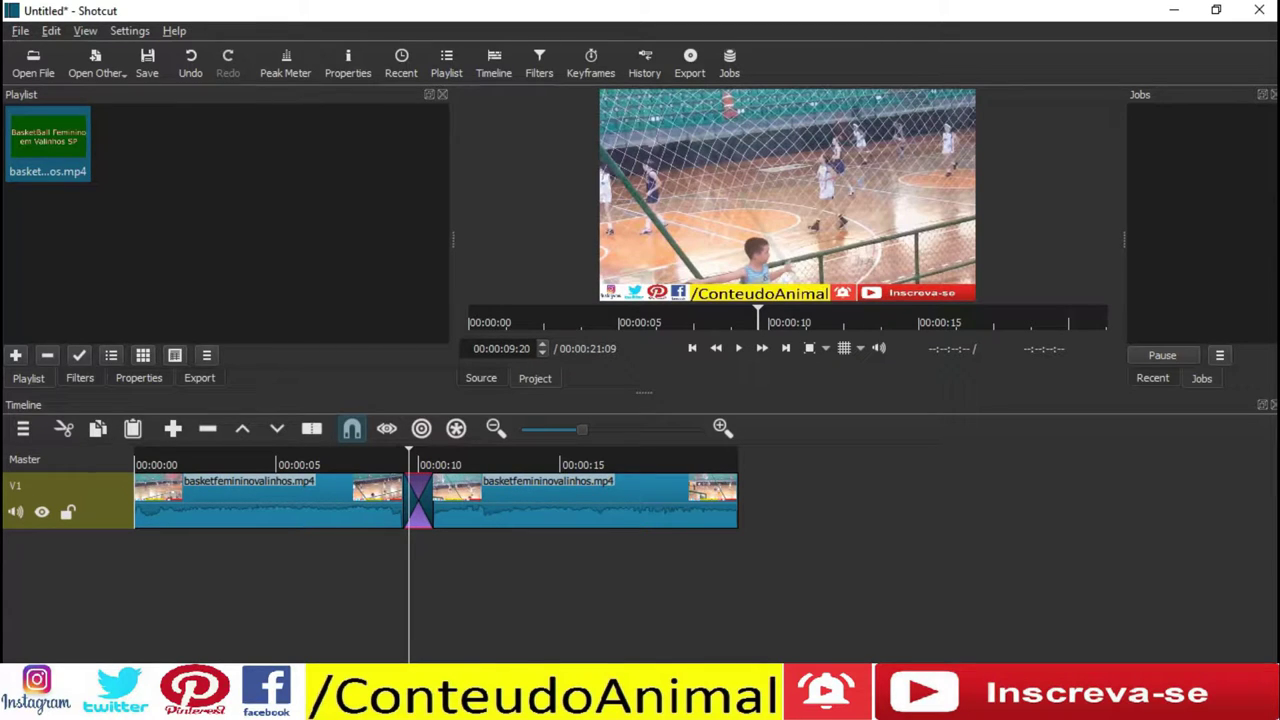
click(421, 464)
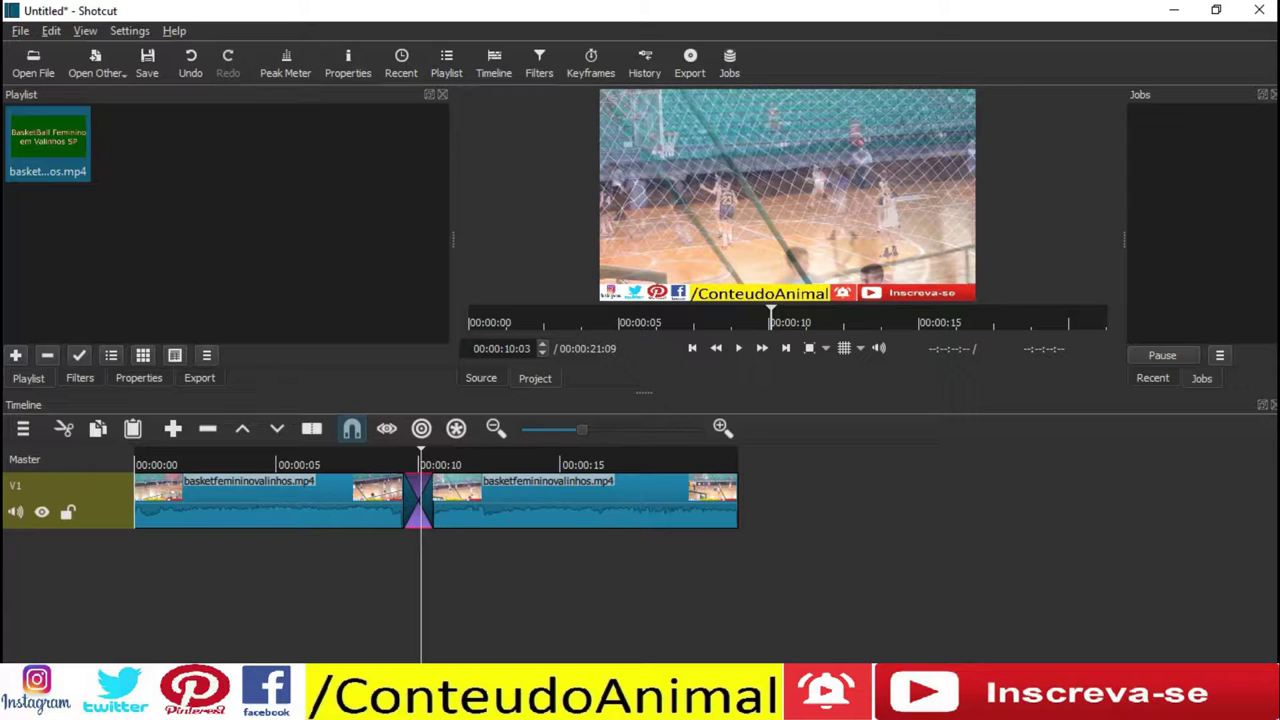
Show the transition's properties, set its video type to Cut, and preview it from just before the overlap
click(139, 378)
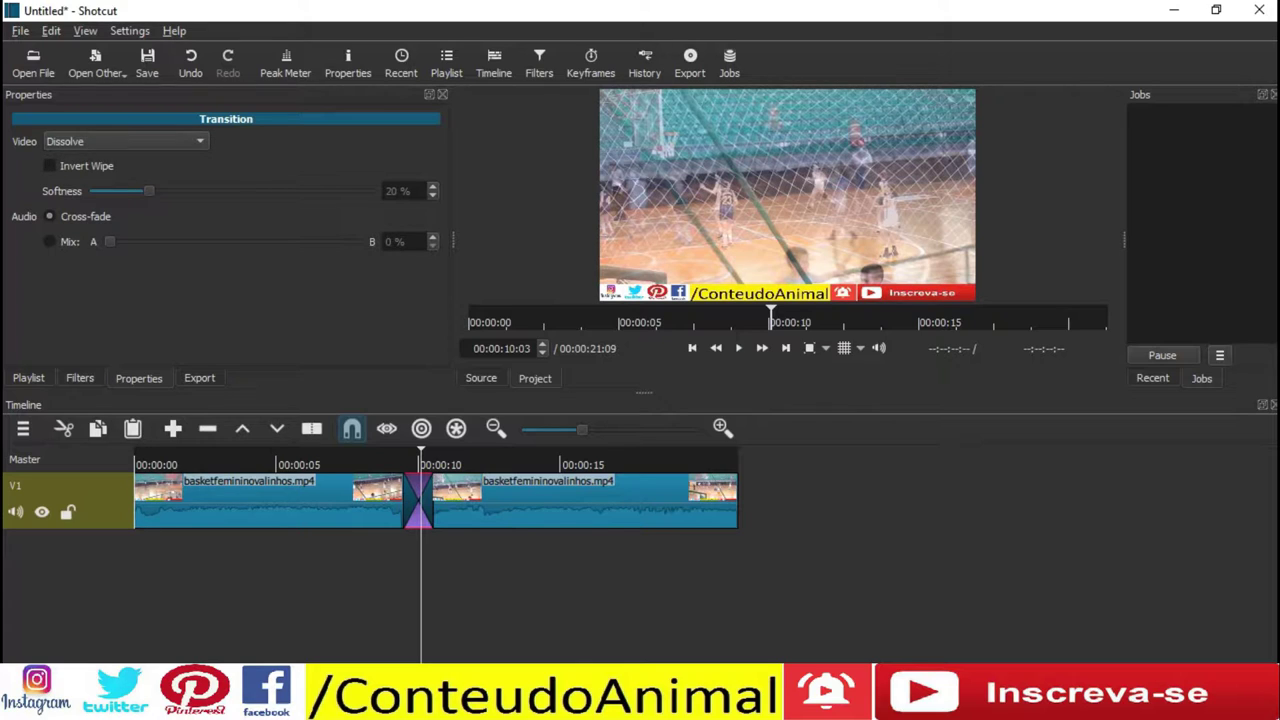
click(127, 141)
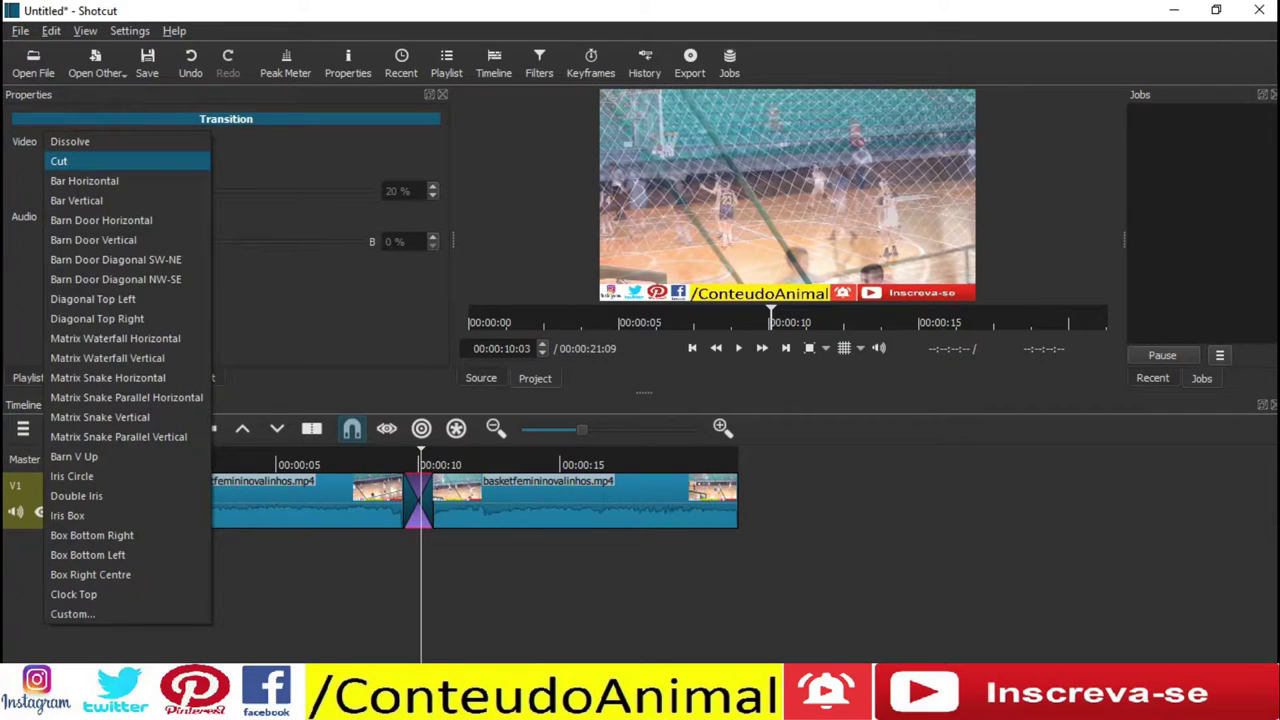
click(127, 161)
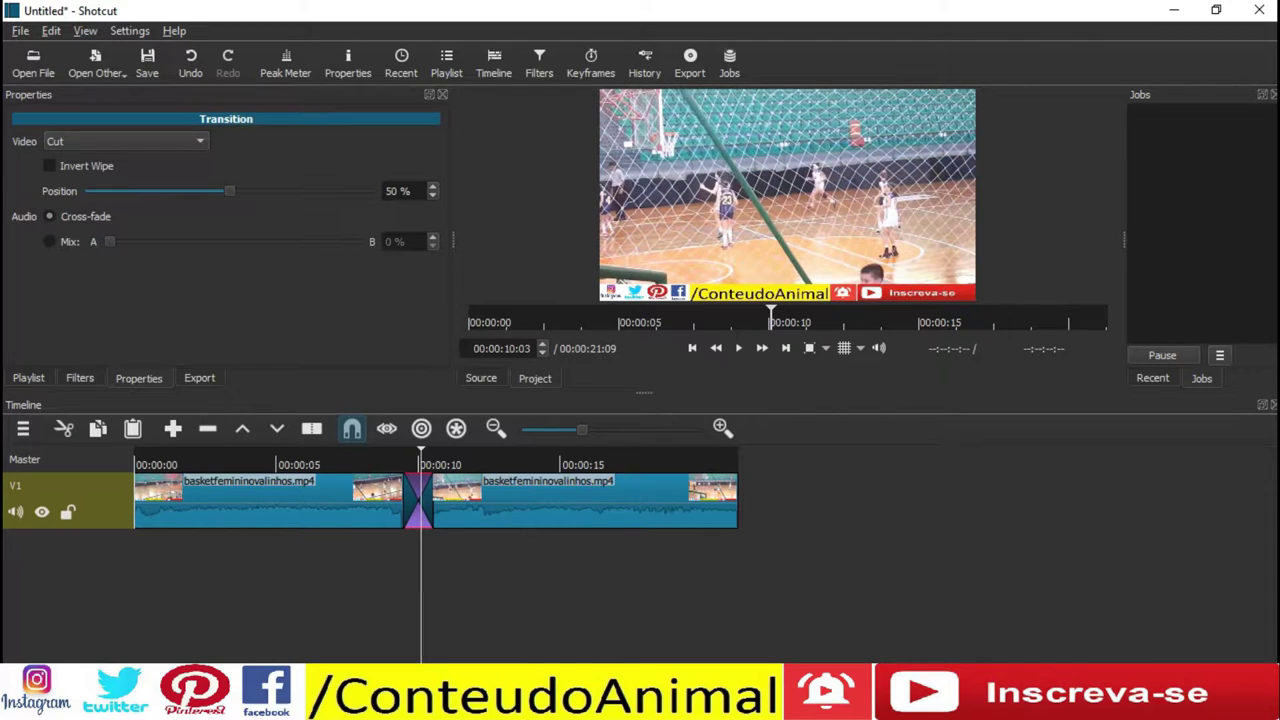
click(388, 464)
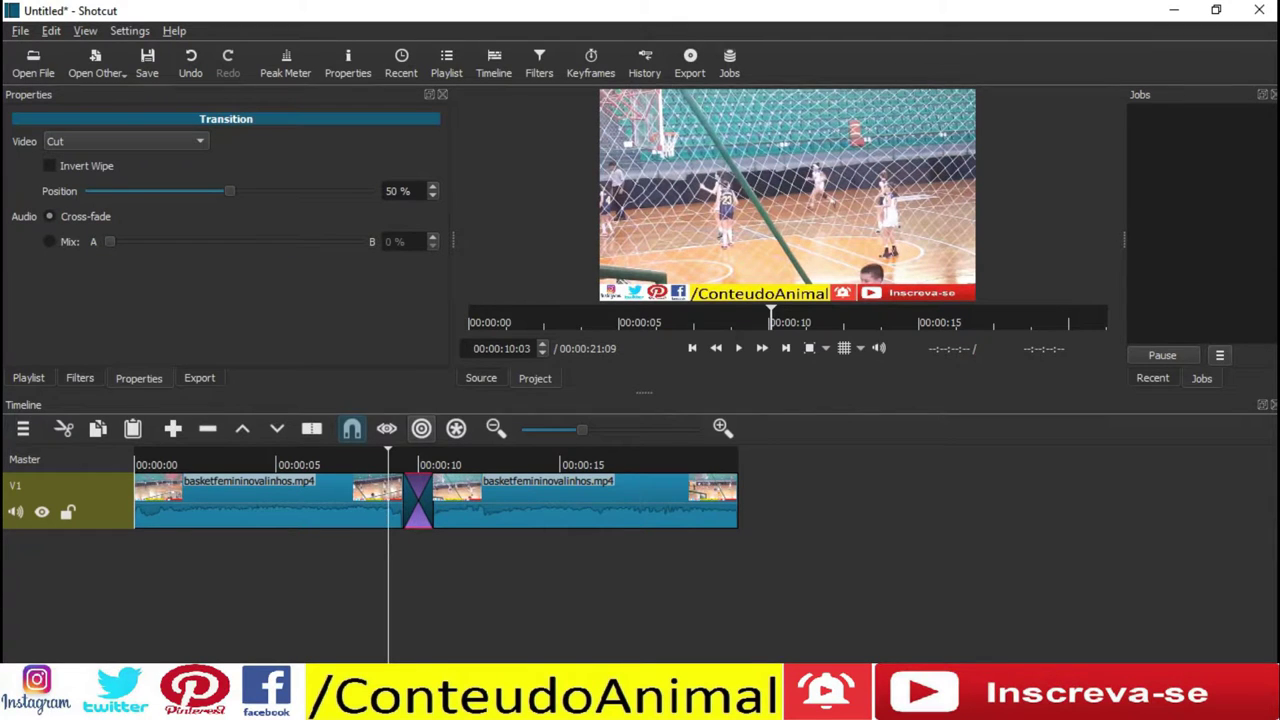
click(739, 348)
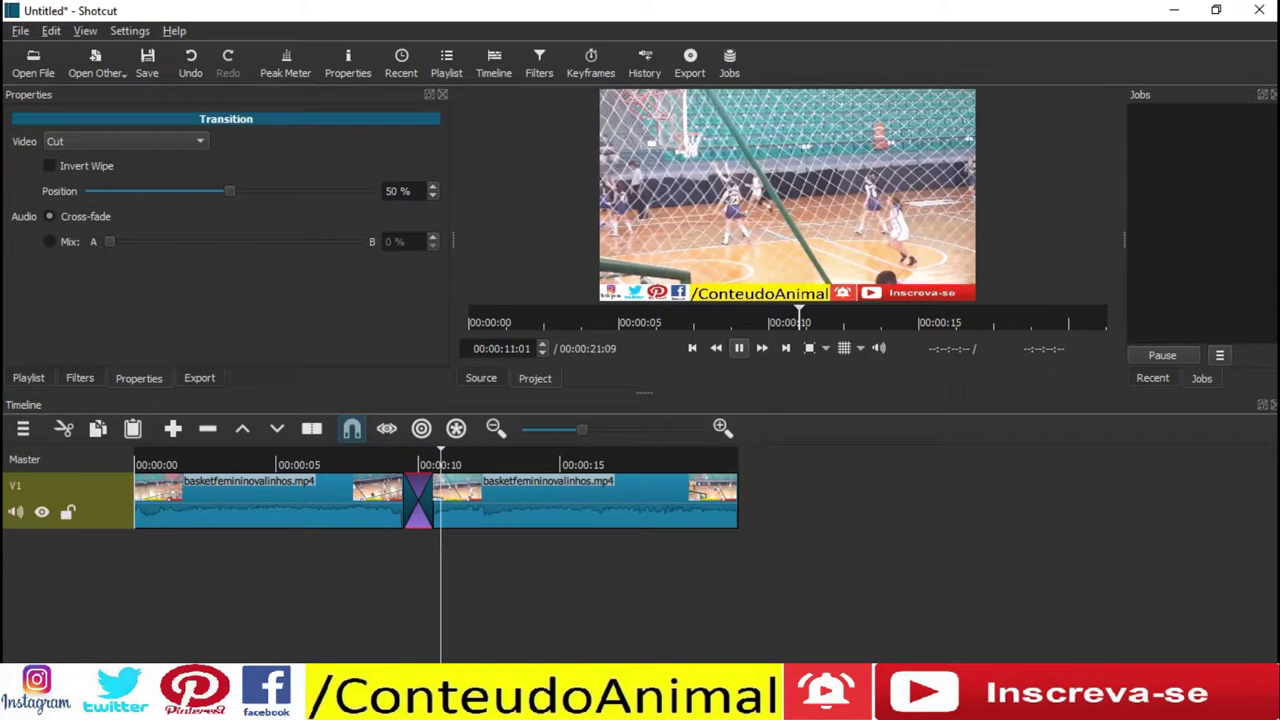
key(space)
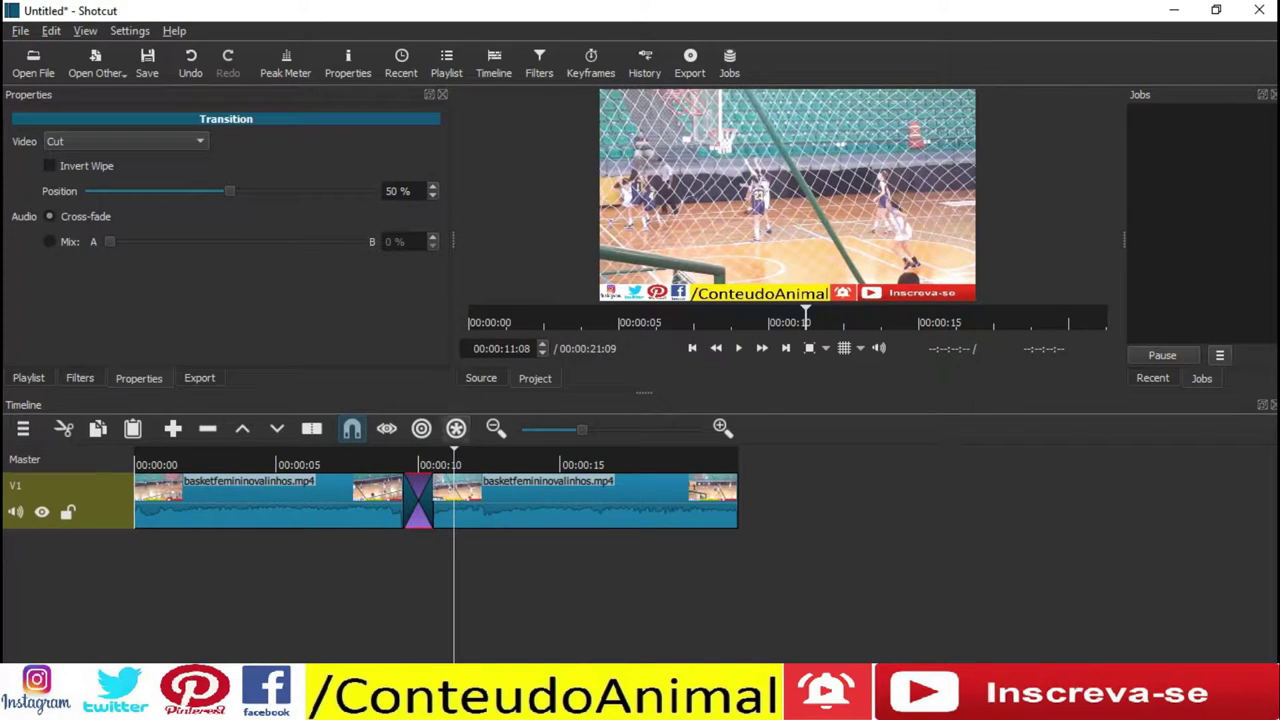
Change the transition's video type to Bar Horizontal and preview it from just before the overlap
click(422, 461)
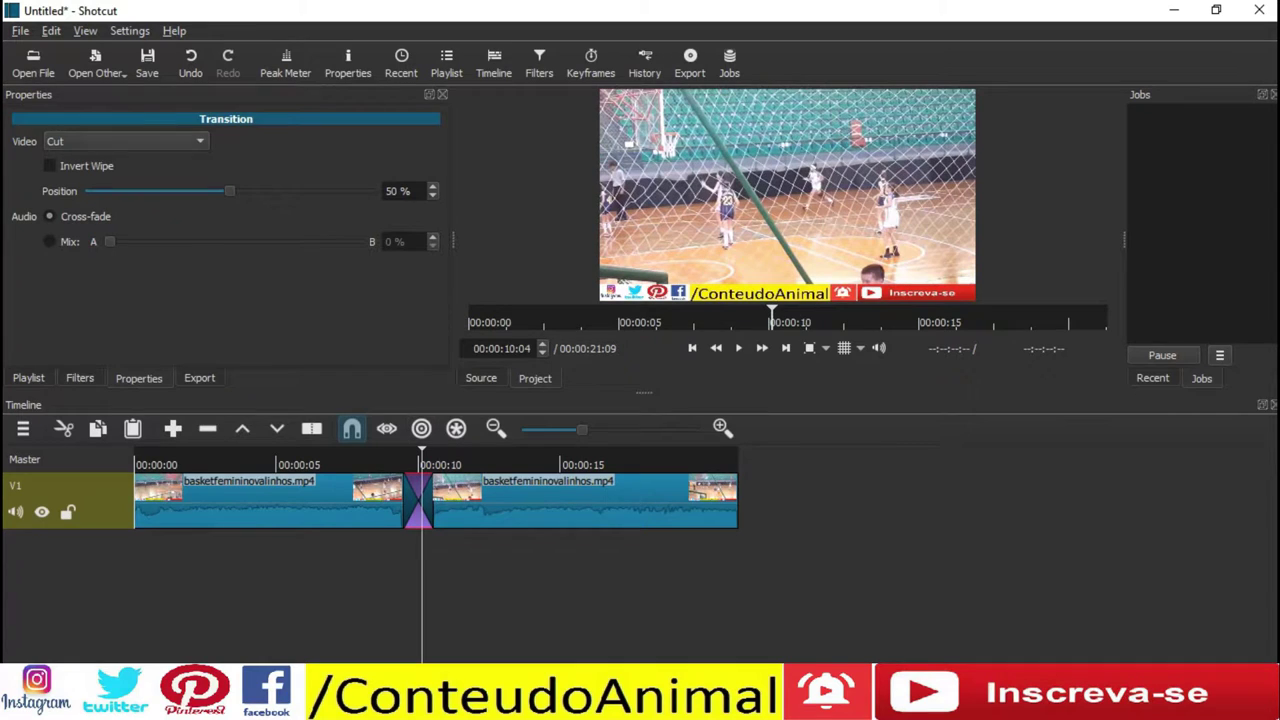
click(126, 141)
click(84, 161)
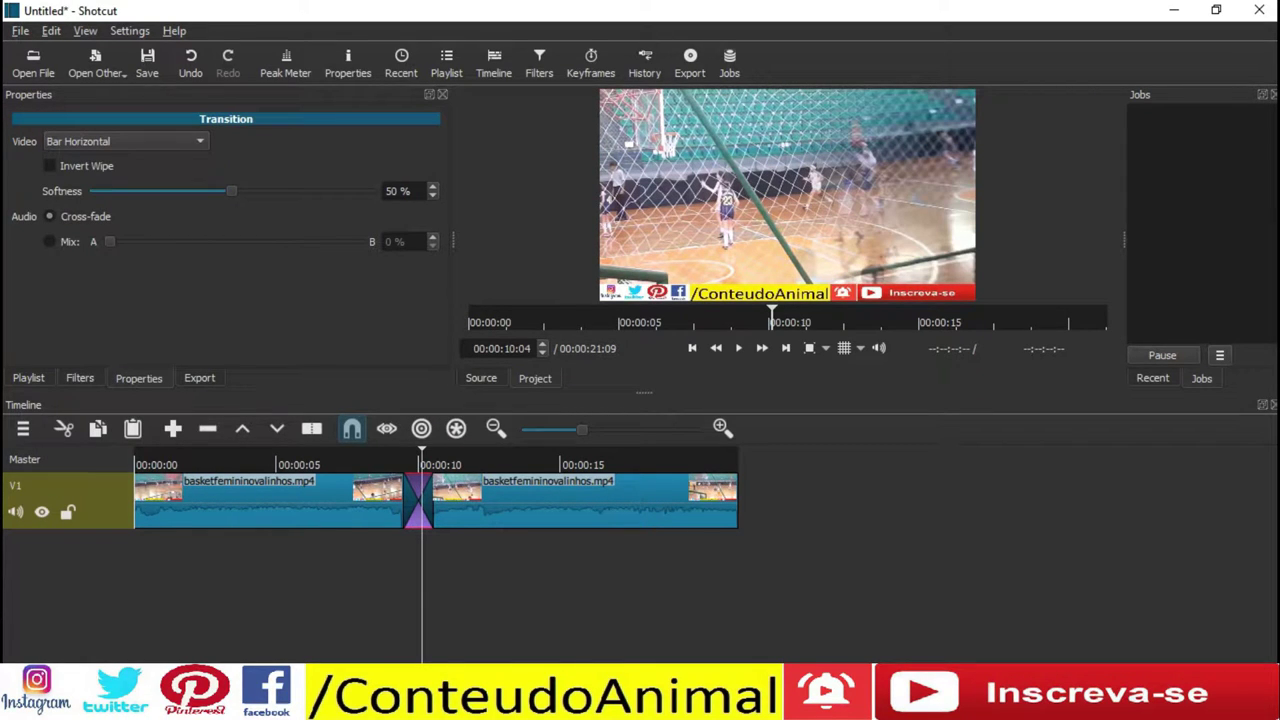
click(399, 463)
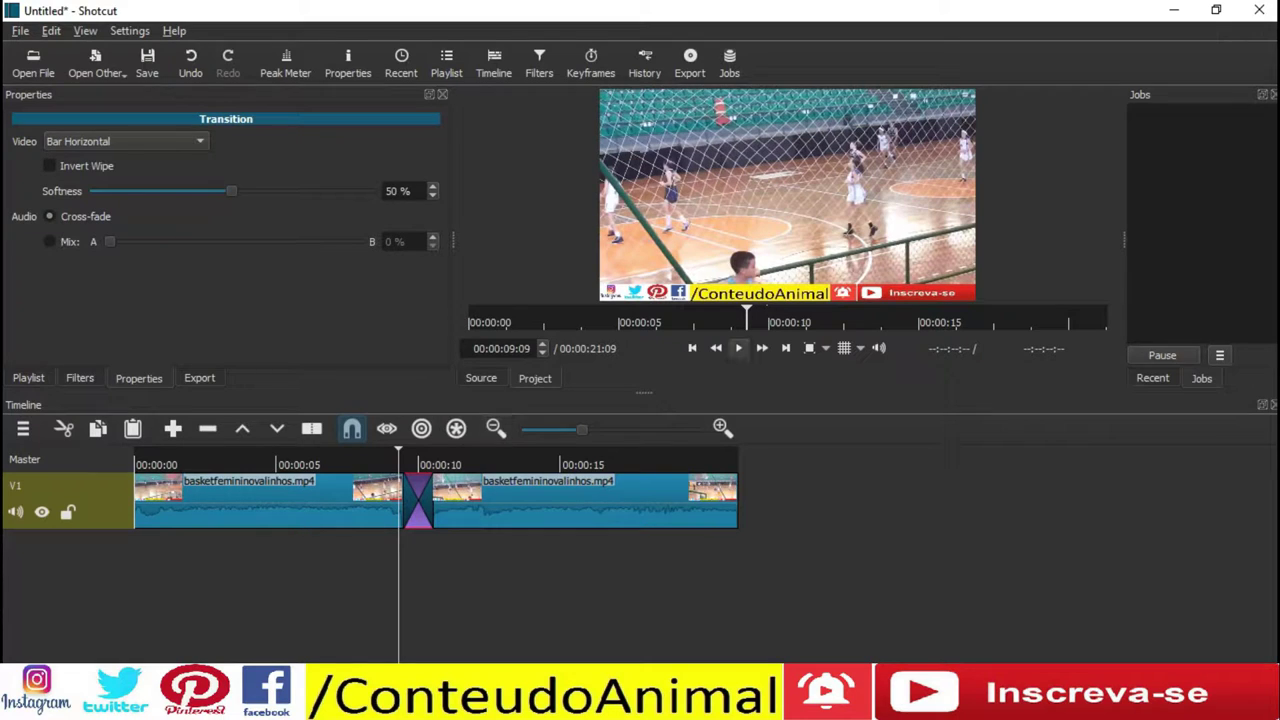
click(738, 348)
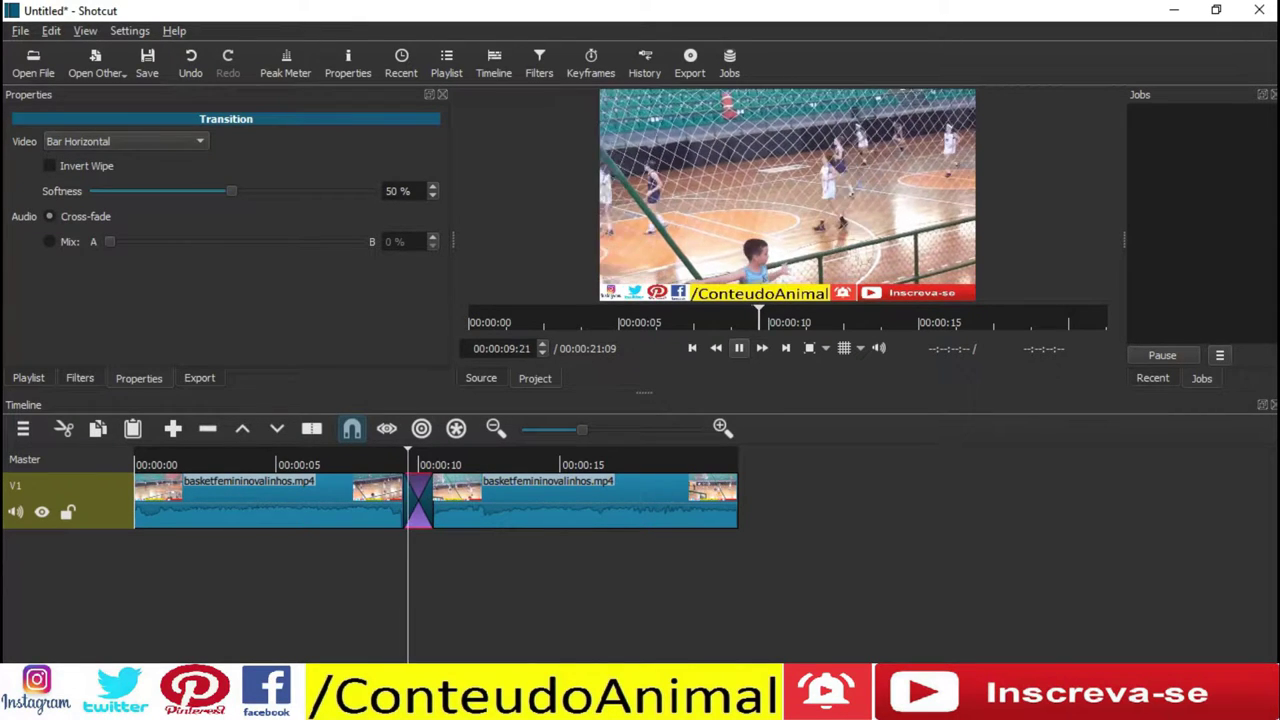
click(738, 348)
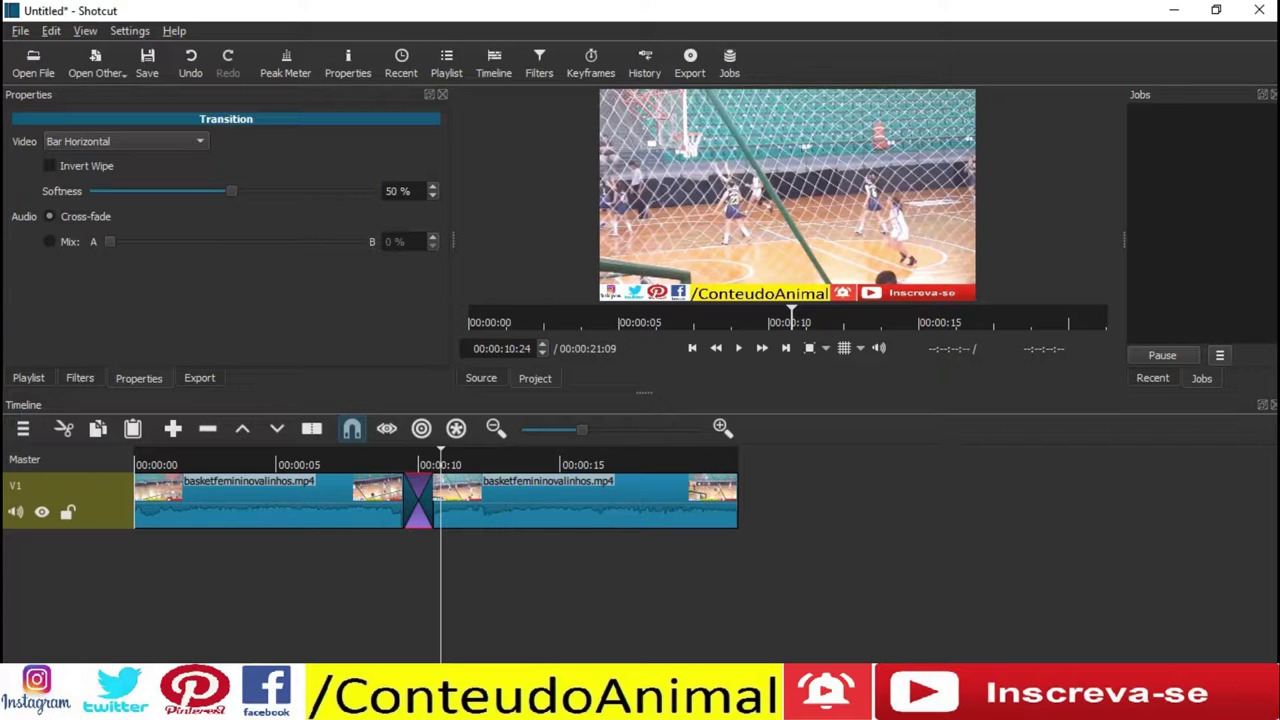
Enable Invert Wipe for the transition and play back the reversed wipe
click(50, 166)
click(49, 166)
click(395, 464)
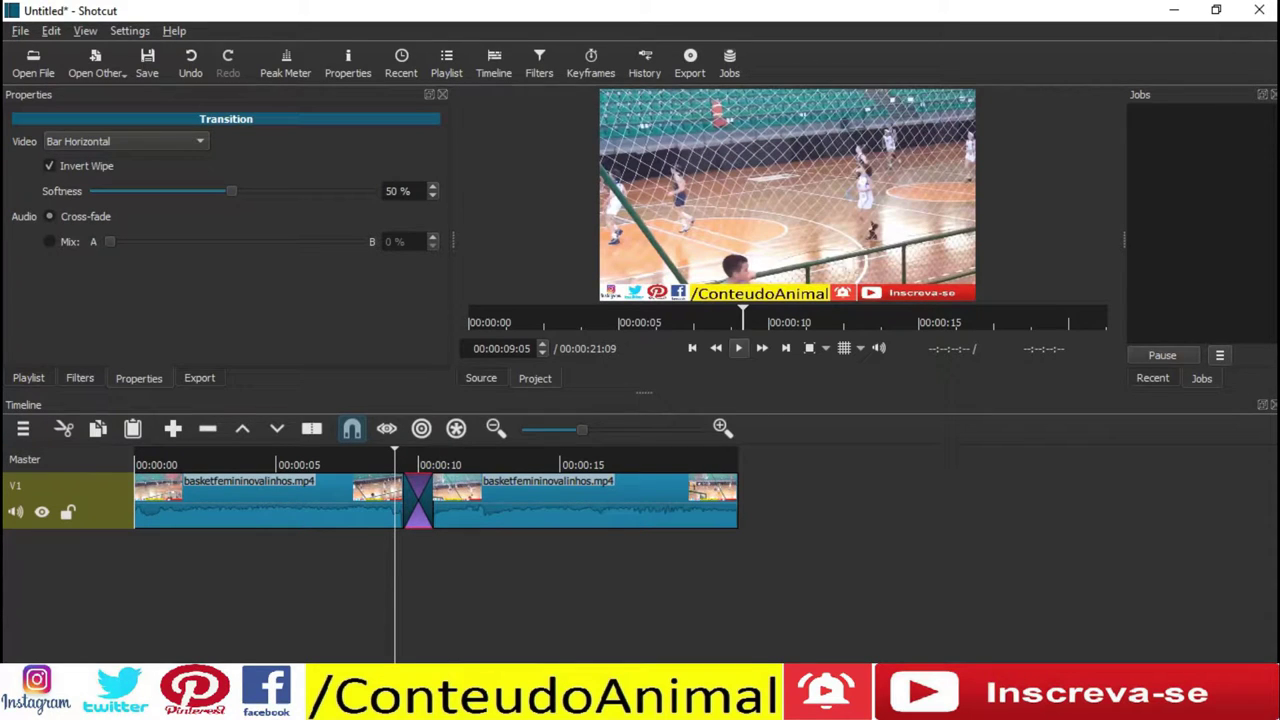
click(739, 348)
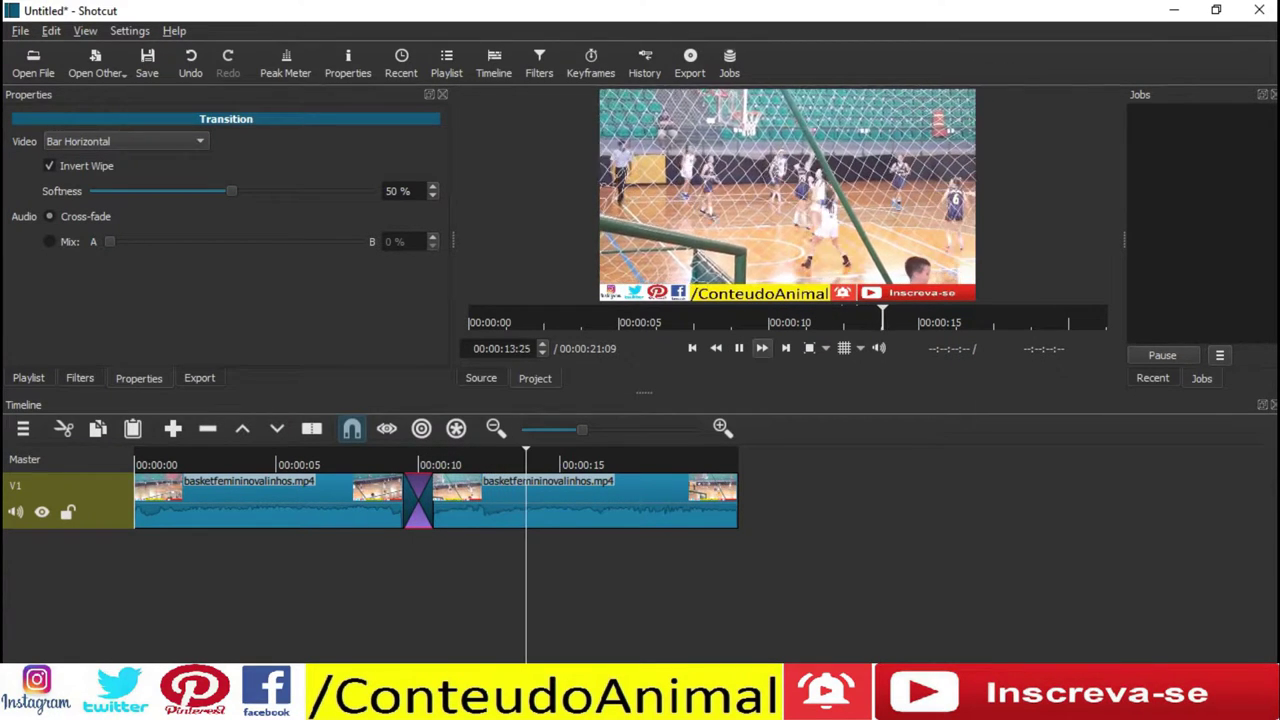
key(space)
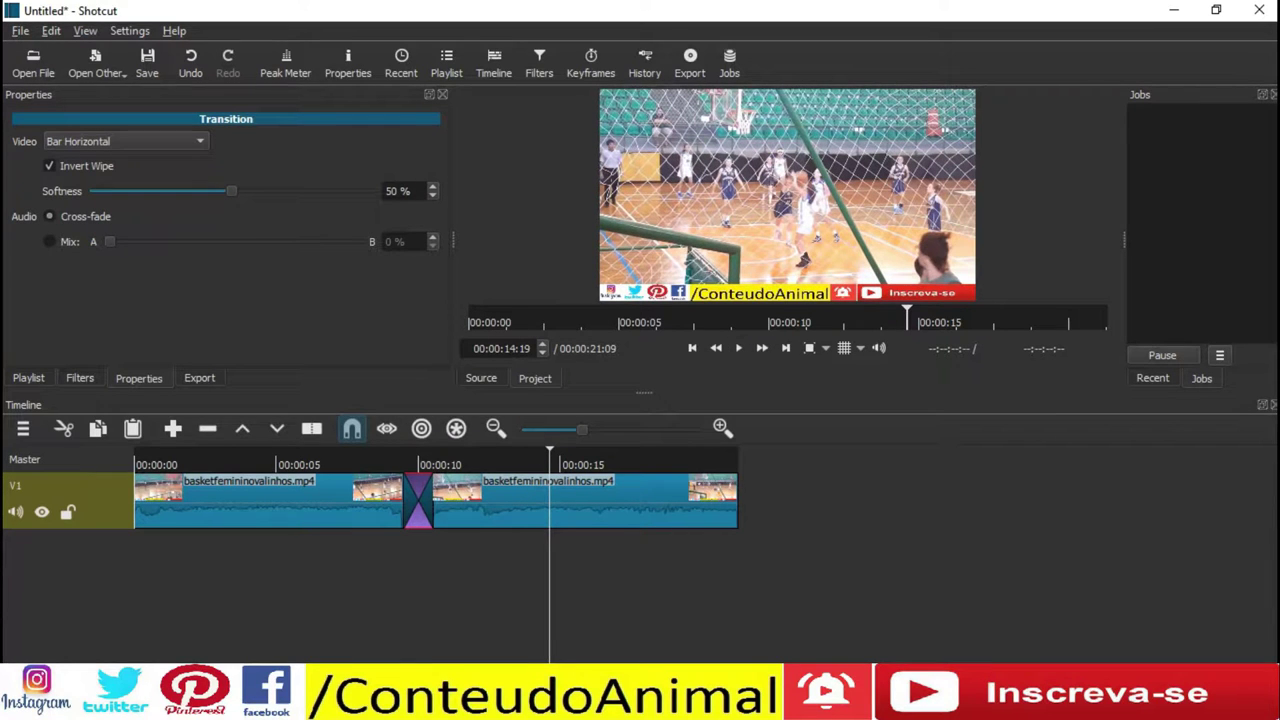
Change the transition's video type to Barn Door Horizontal and preview it from just before the overlap
click(413, 464)
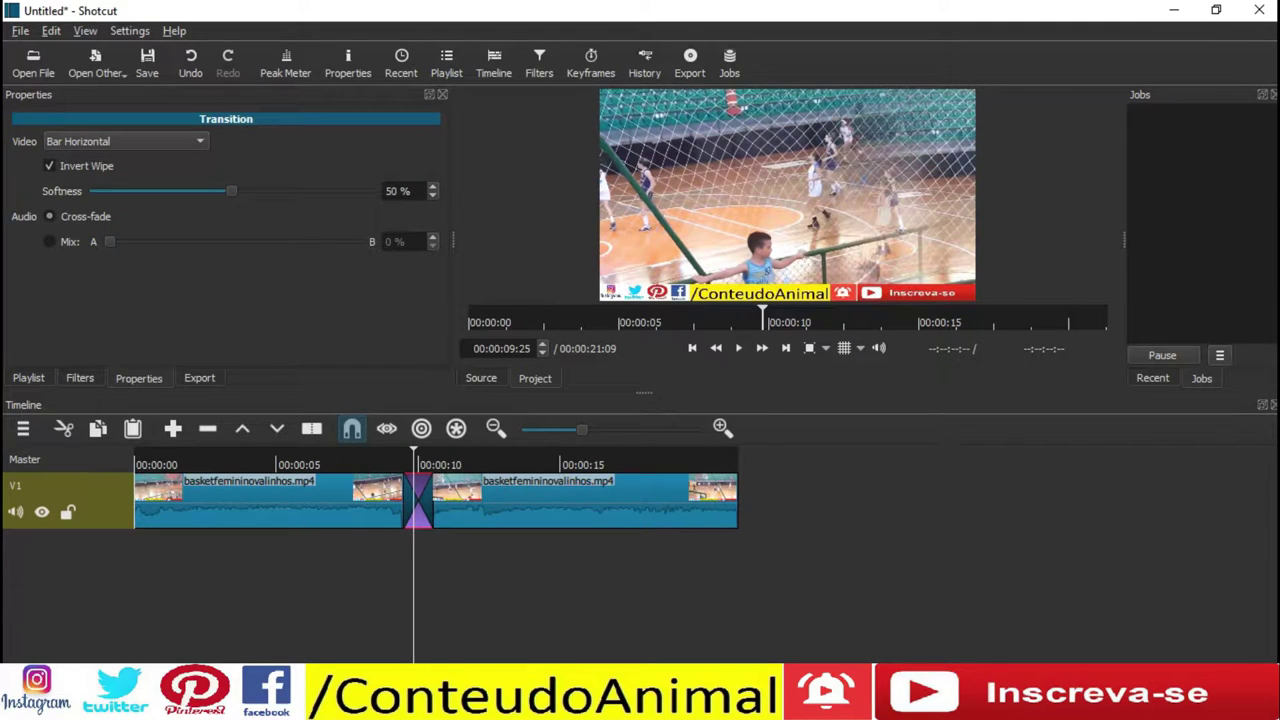
click(127, 141)
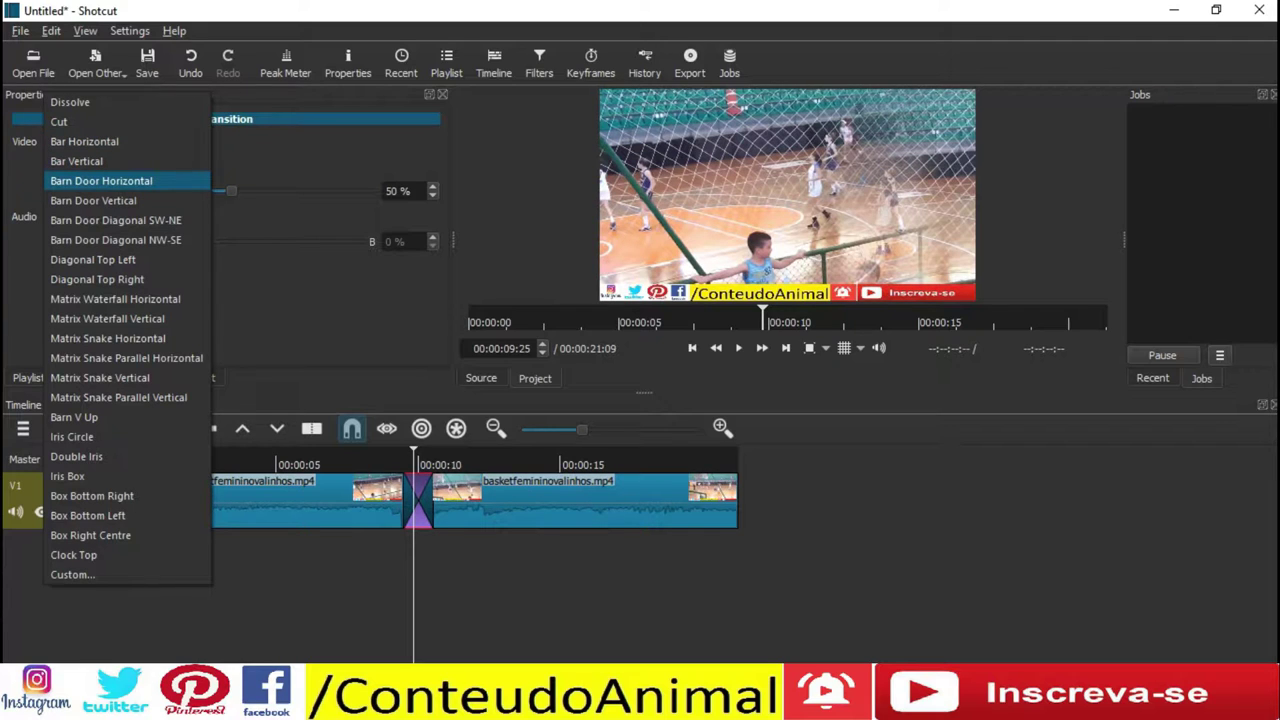
click(102, 181)
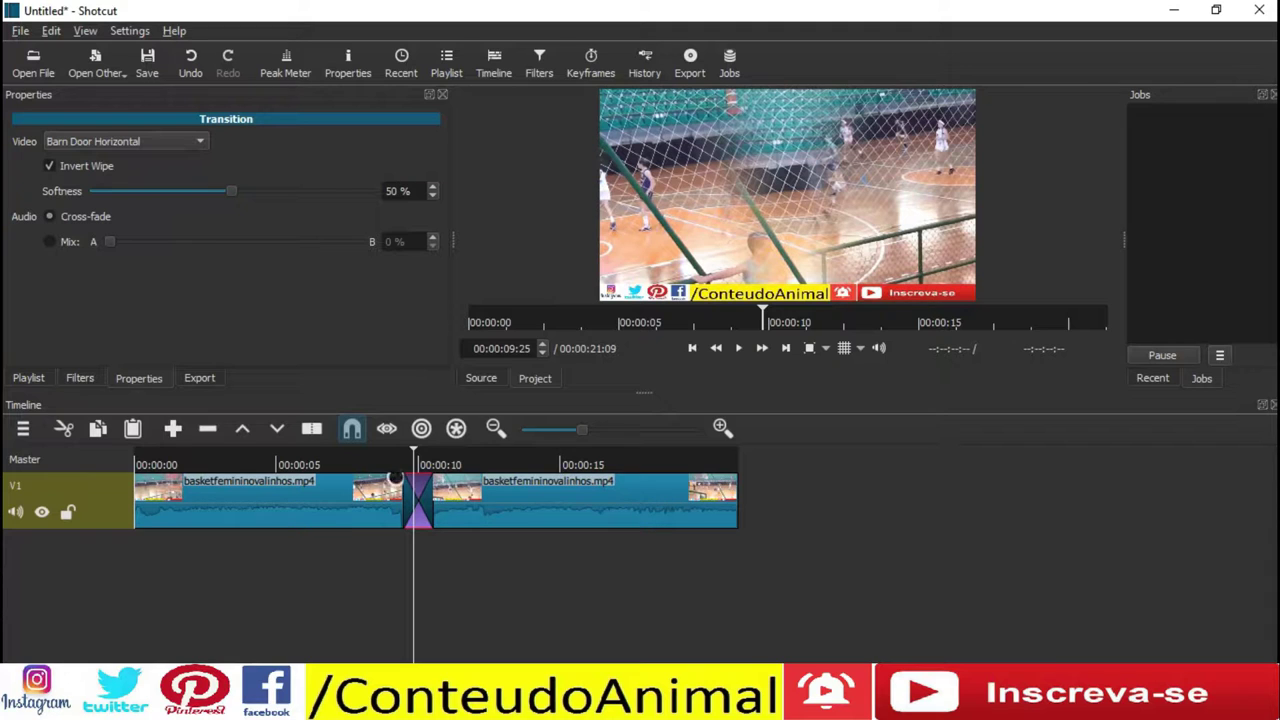
click(398, 464)
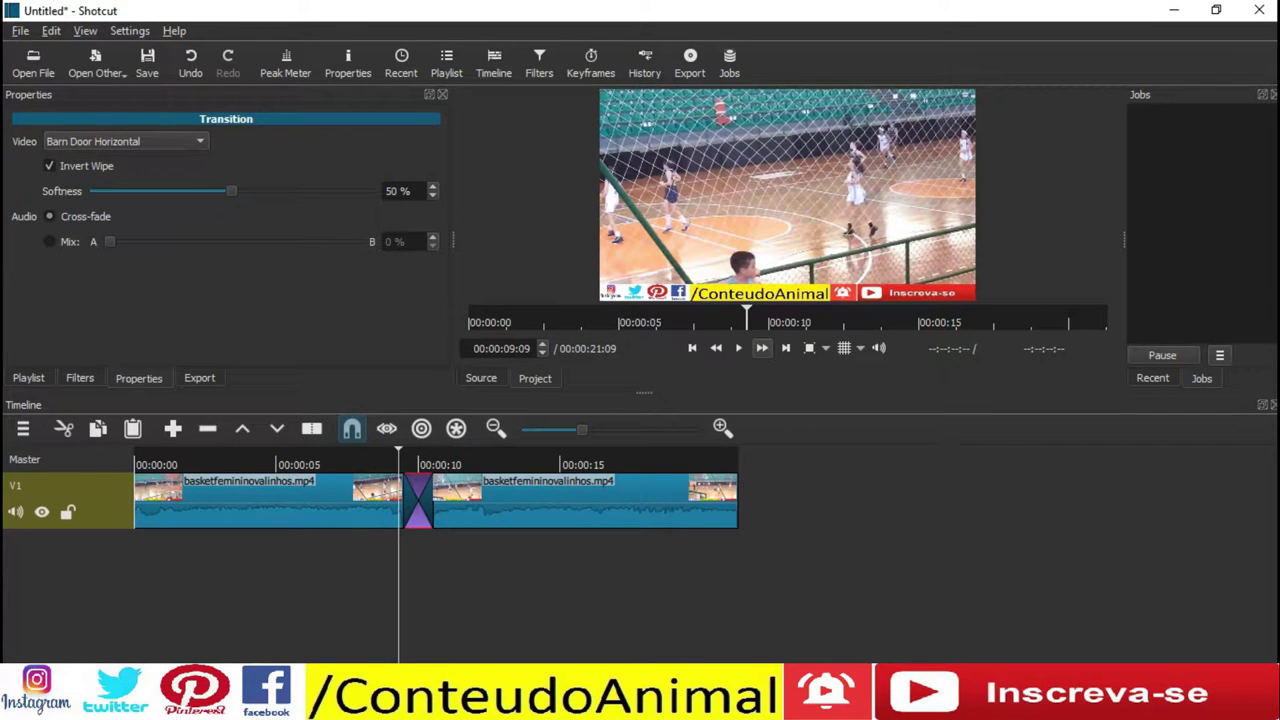
click(739, 348)
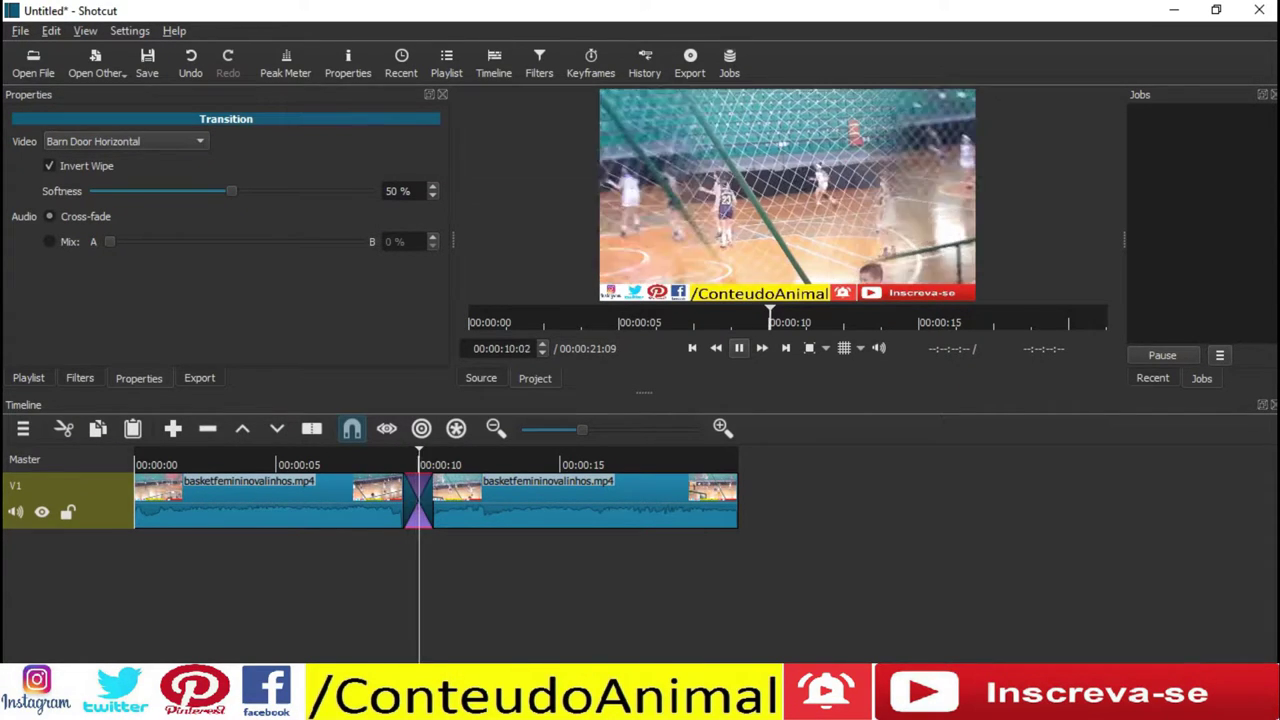
key(space)
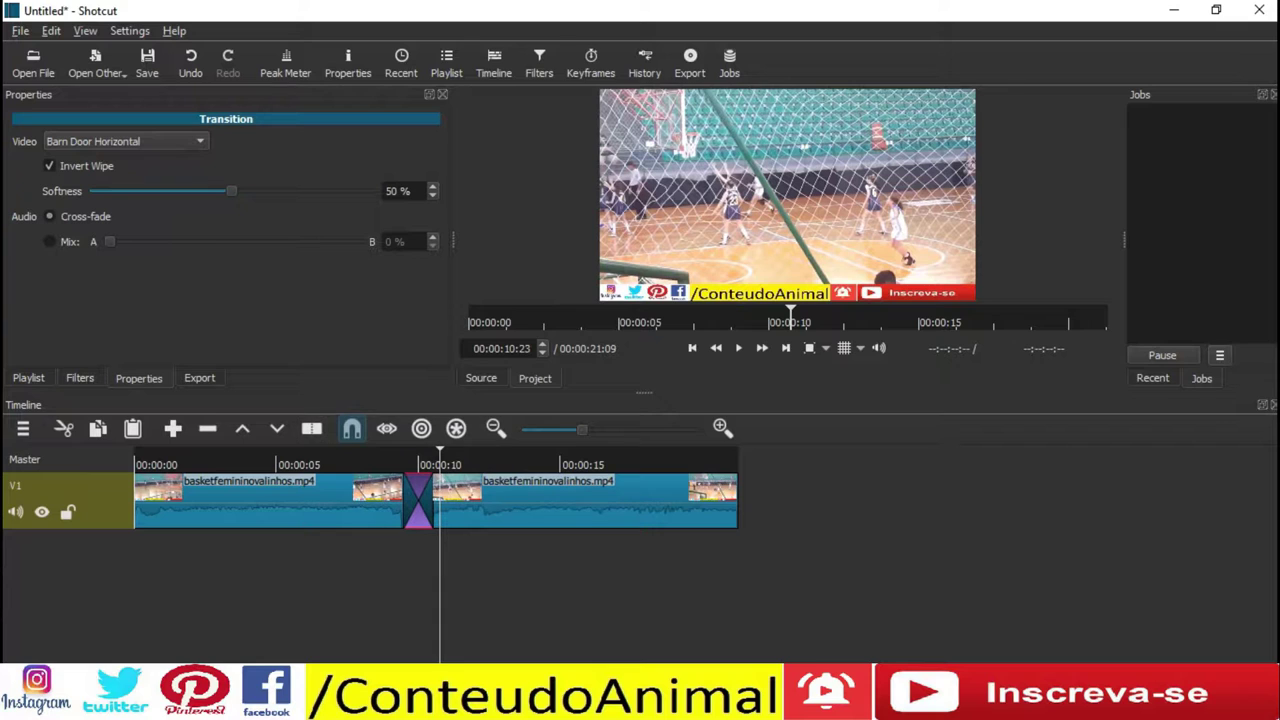
Change the transition's video type to Matrix Waterfall Horizontal and preview it from just before the overlap
click(126, 141)
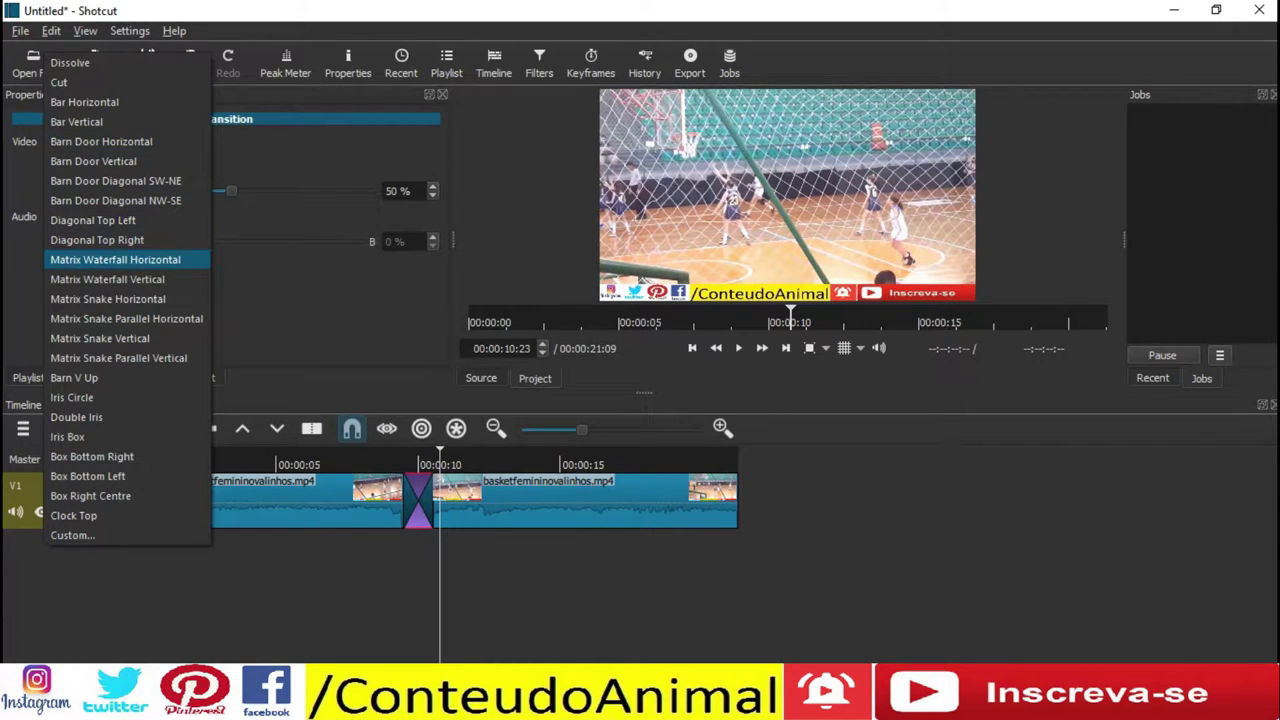
click(115, 259)
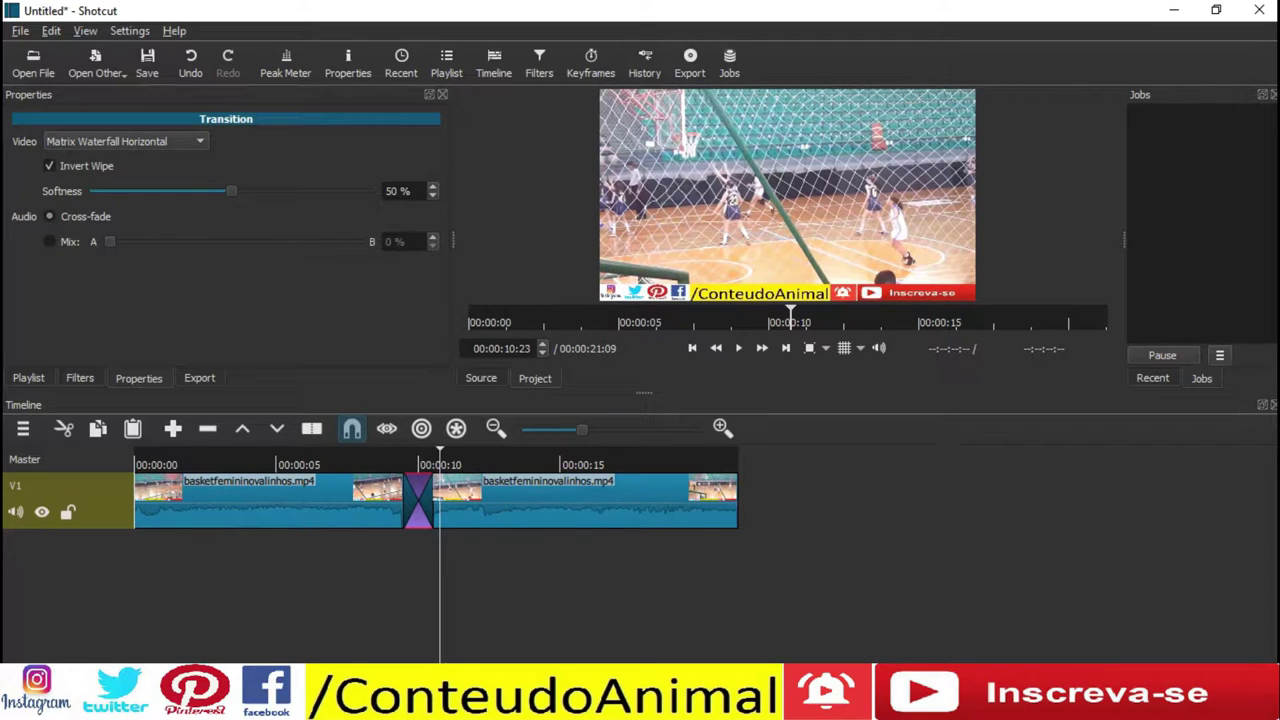
click(397, 462)
click(738, 348)
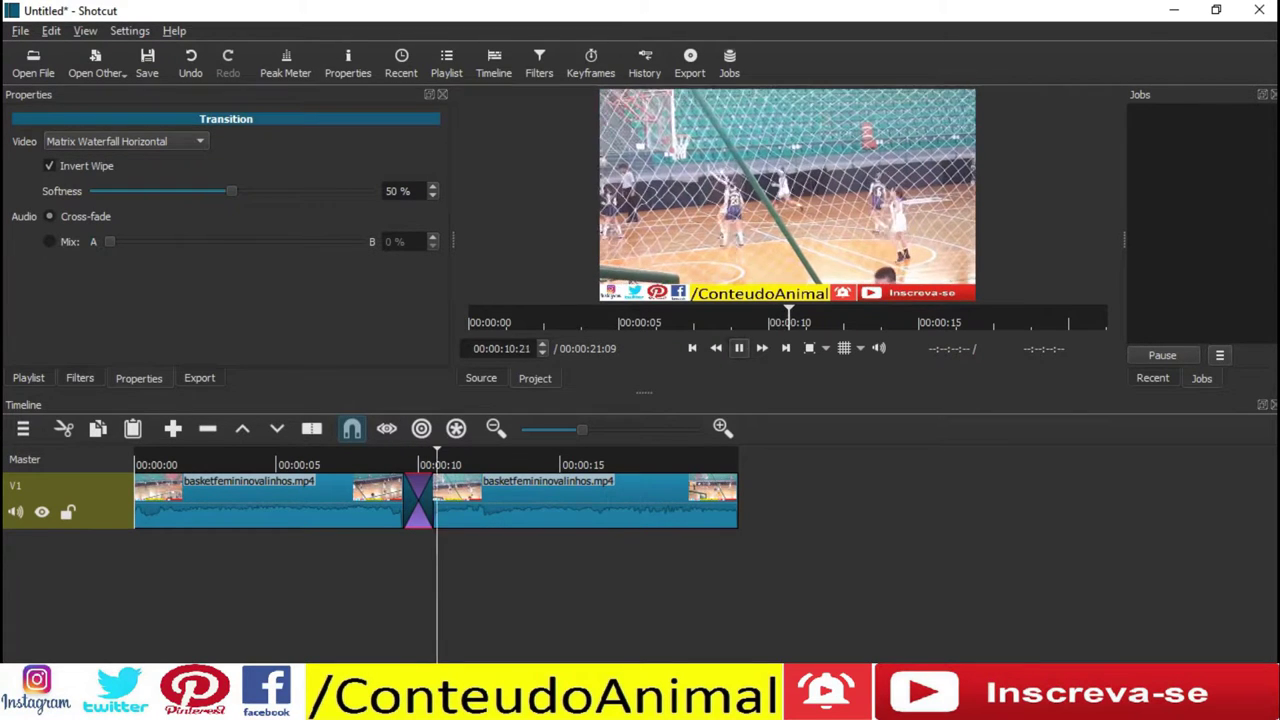
key(space)
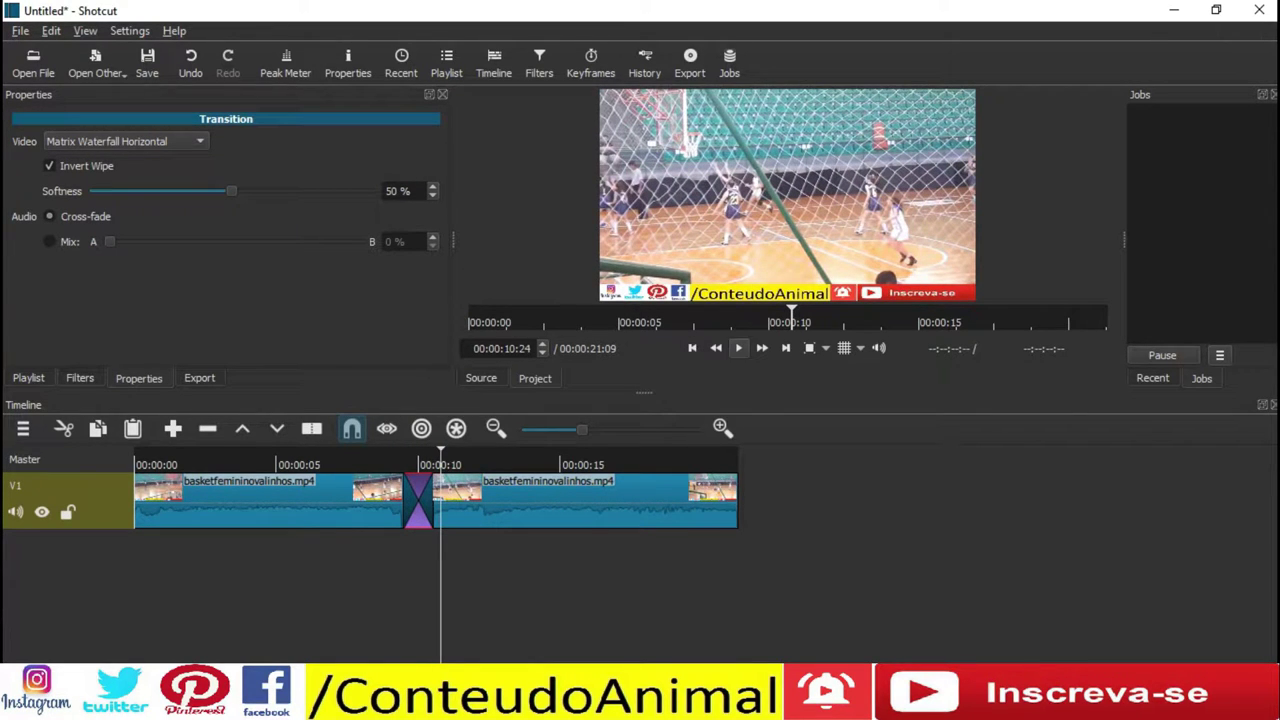
Replay the inverted Matrix Waterfall Horizontal transition between the two clips and stop playback in the second clip
click(715, 347)
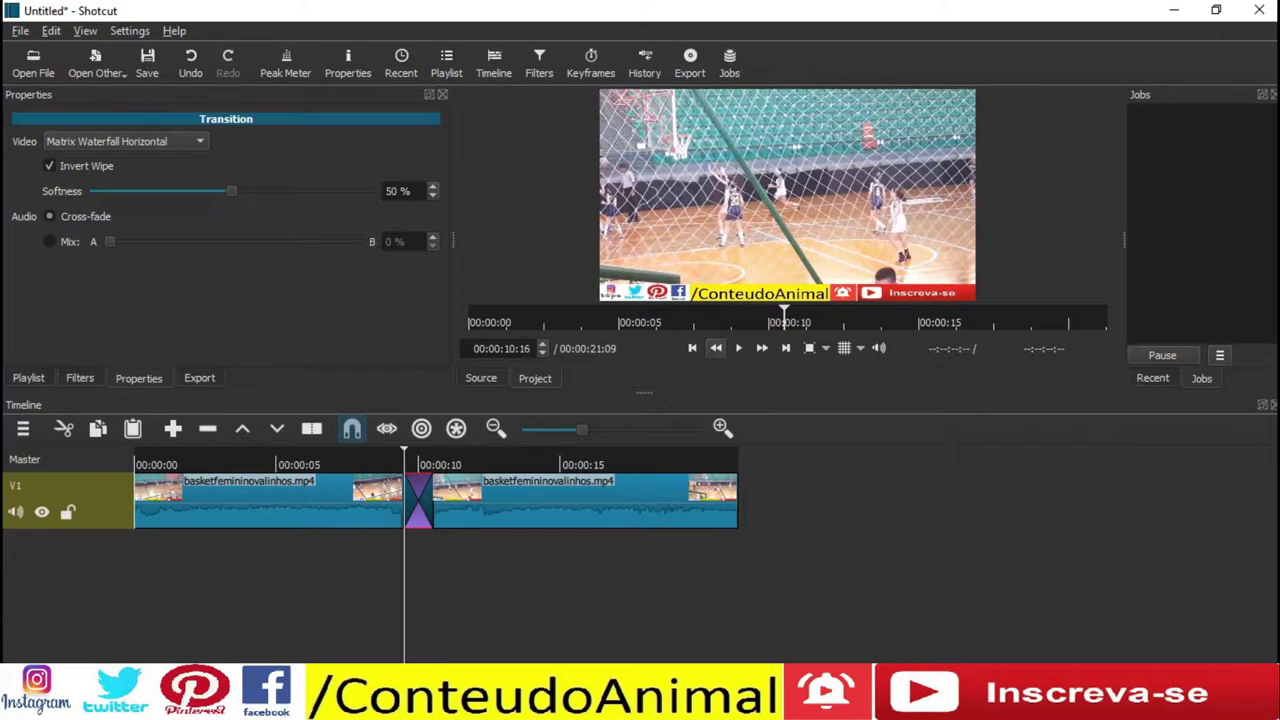
click(739, 347)
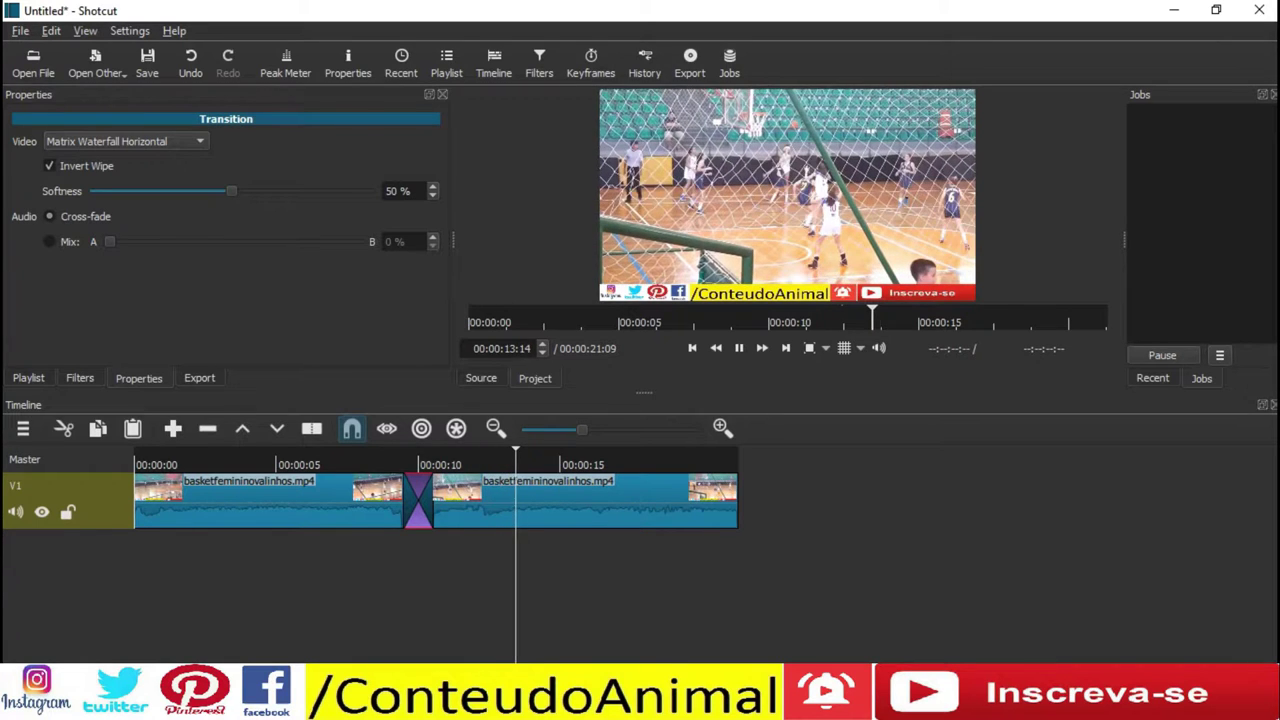
click(739, 347)
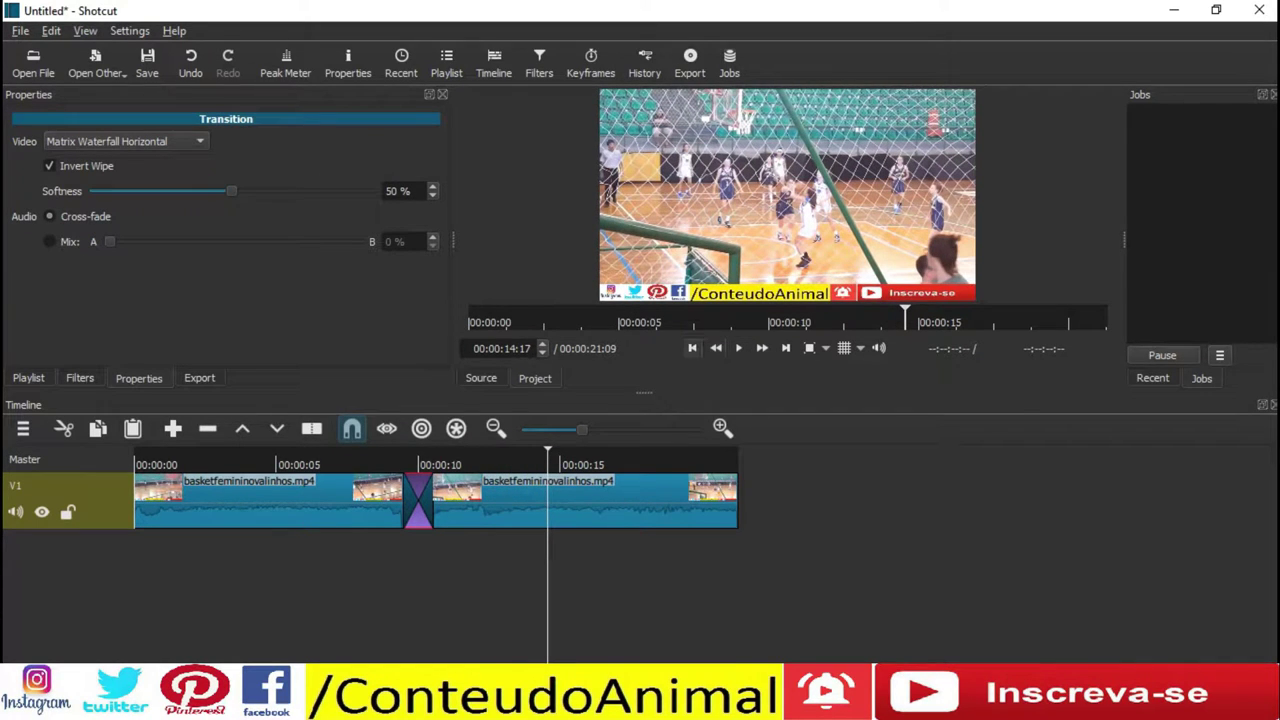
Disable Invert Wipe for the Matrix Waterfall Horizontal transition and preview it from the start of the overlap
click(692, 348)
click(692, 348)
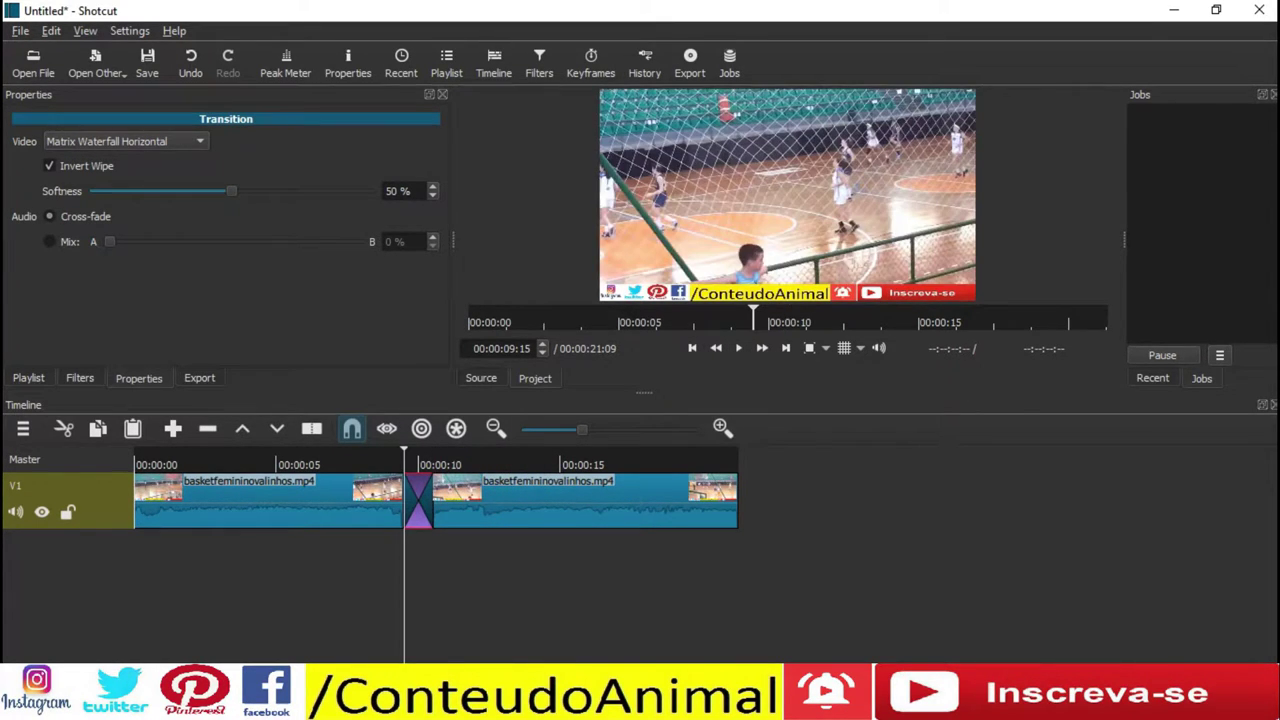
click(50, 166)
click(739, 347)
key(space)
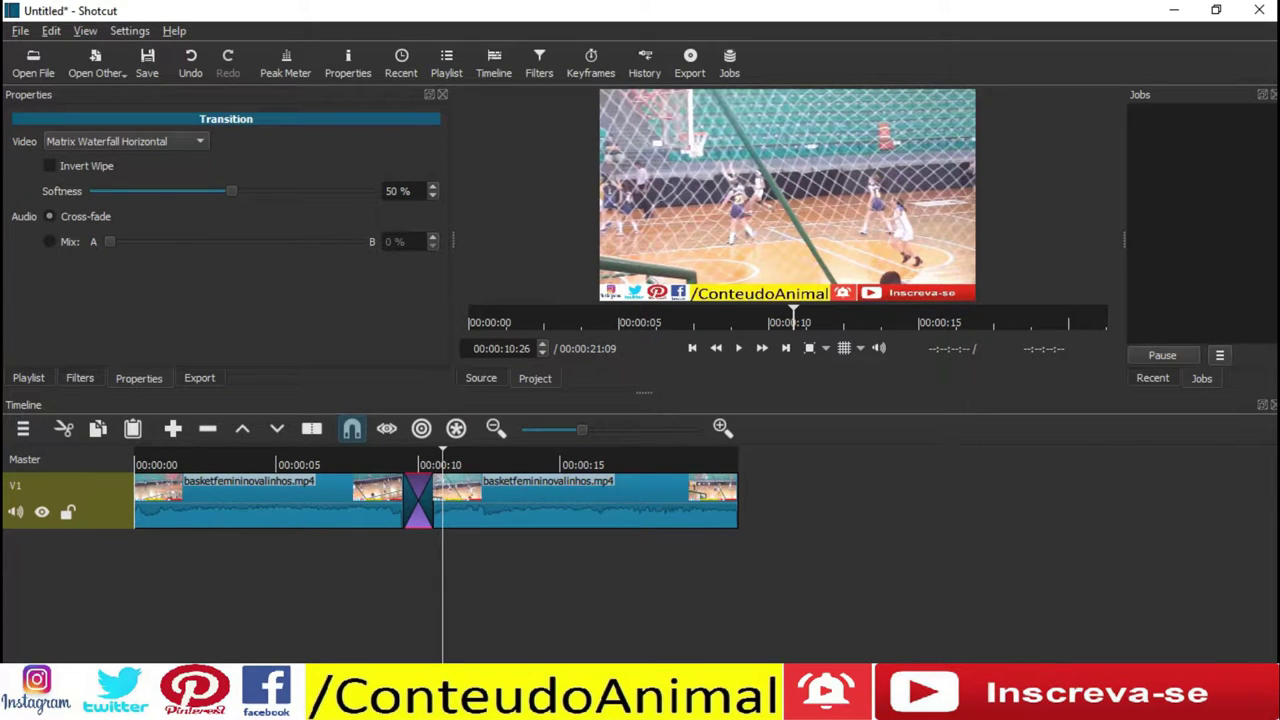
Change the transition's video type to Matrix Snake Parallel Horizontal and preview it from the start of the overlap
click(125, 141)
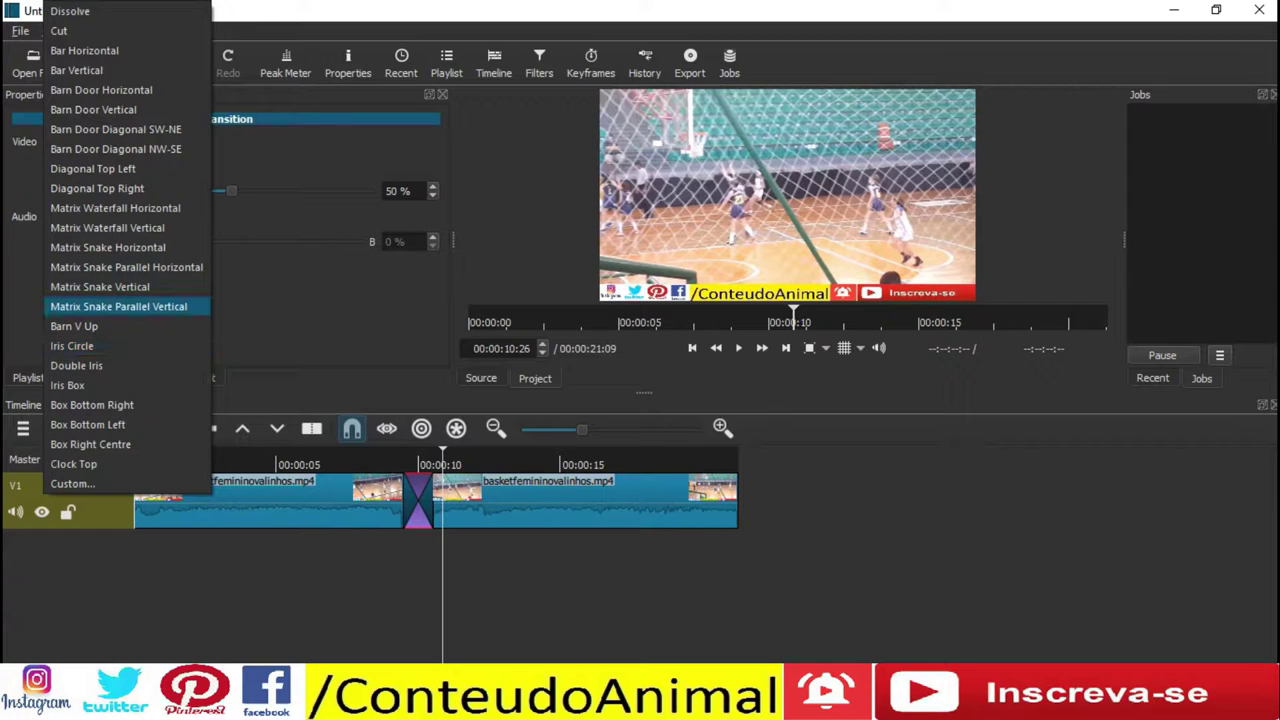
click(126, 267)
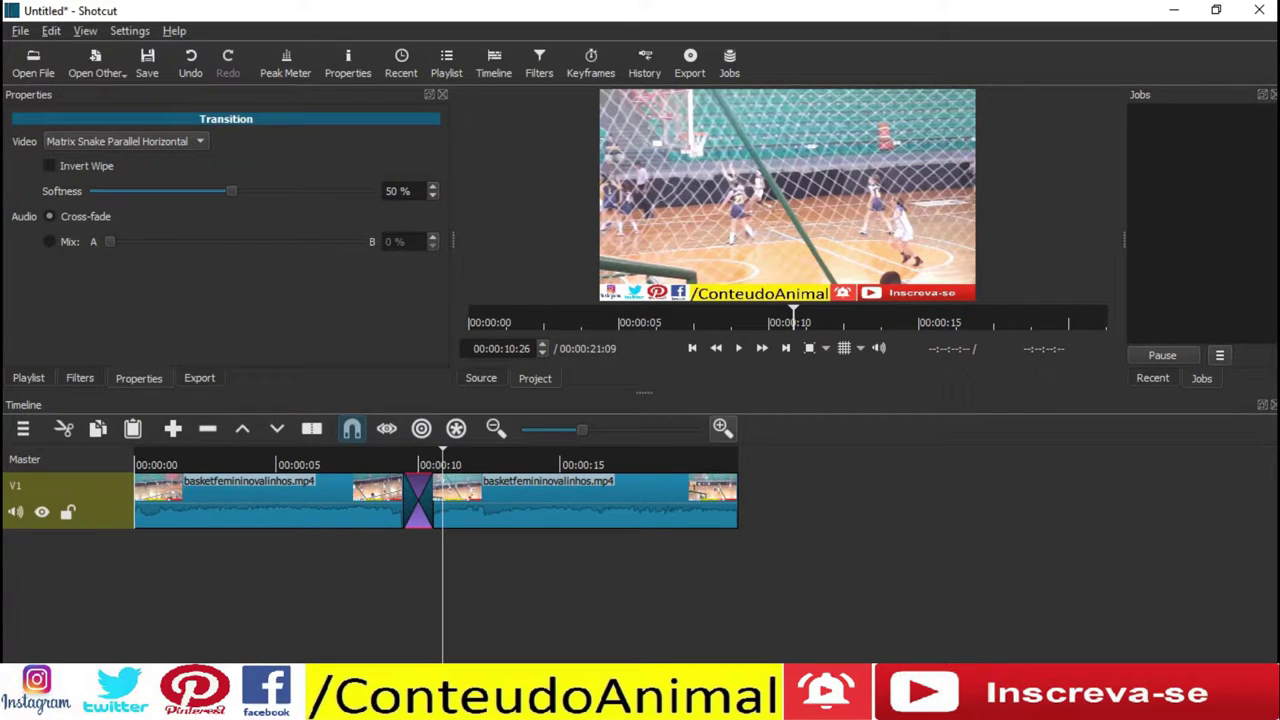
click(692, 348)
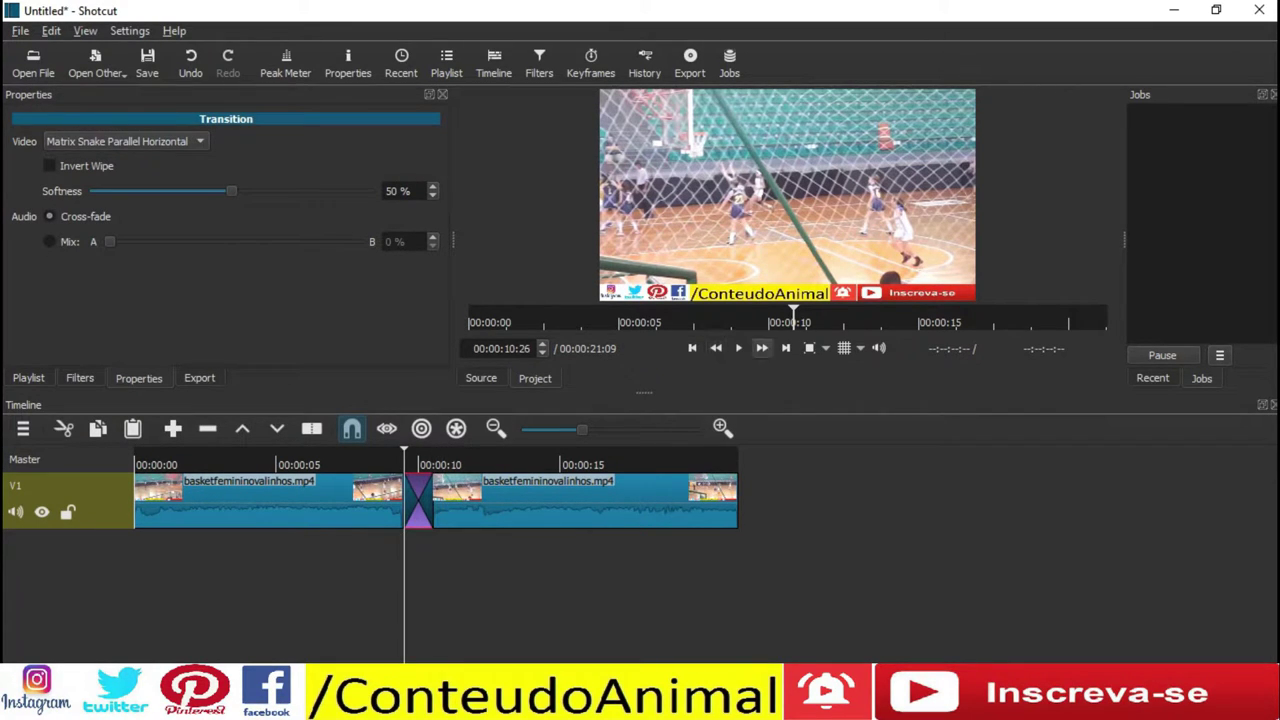
key(space)
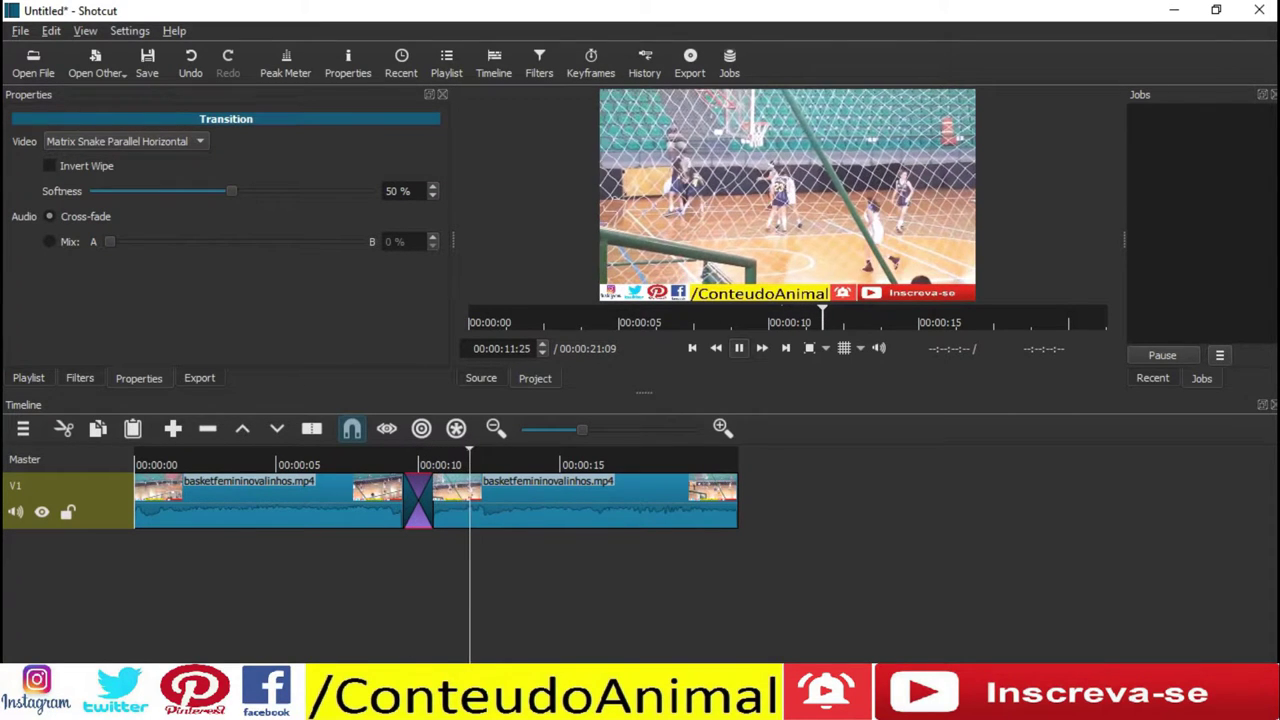
key(space)
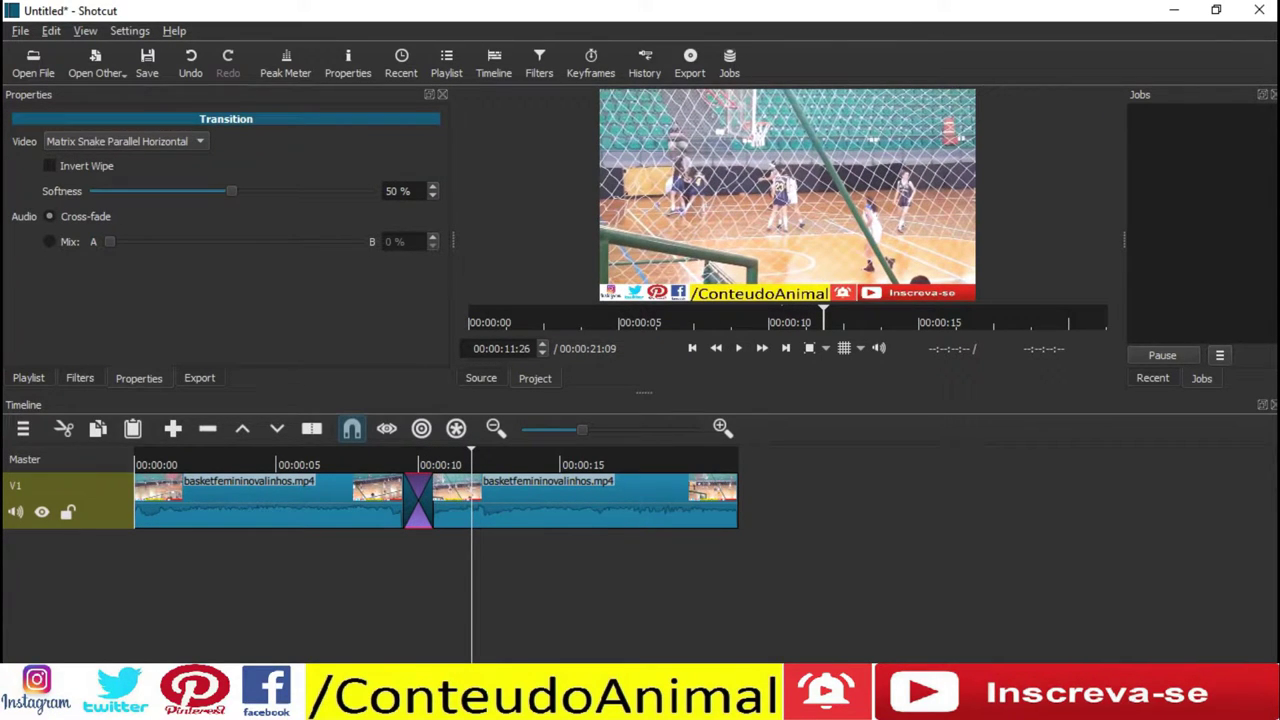
Change the transition's video type to Matrix Snake Vertical and preview it from the start of the overlap
click(120, 144)
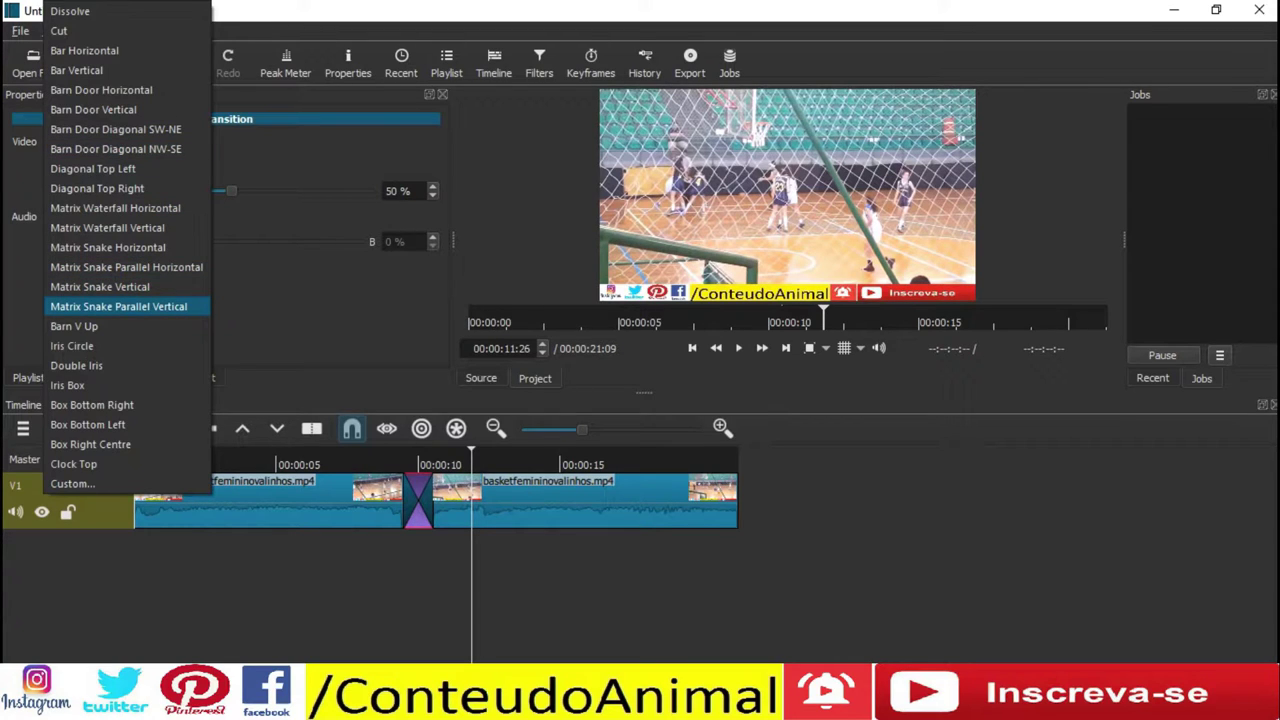
key(Up)
key(Return)
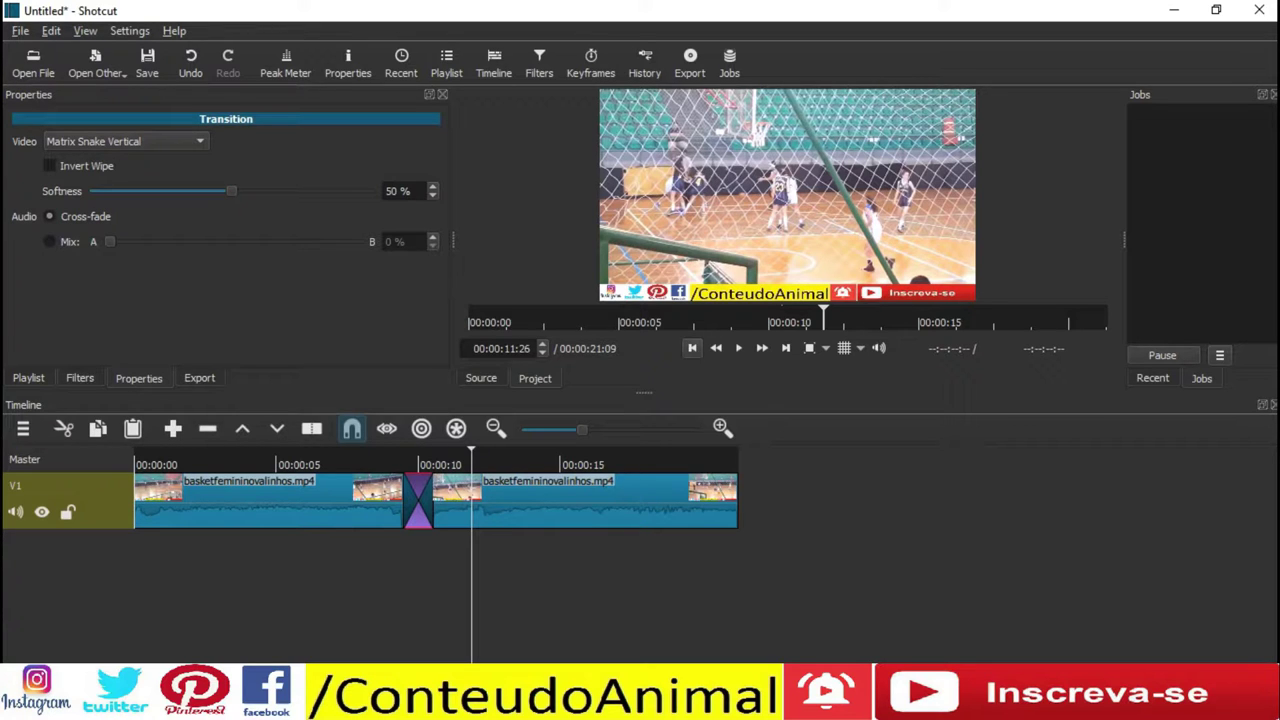
click(692, 348)
click(692, 348)
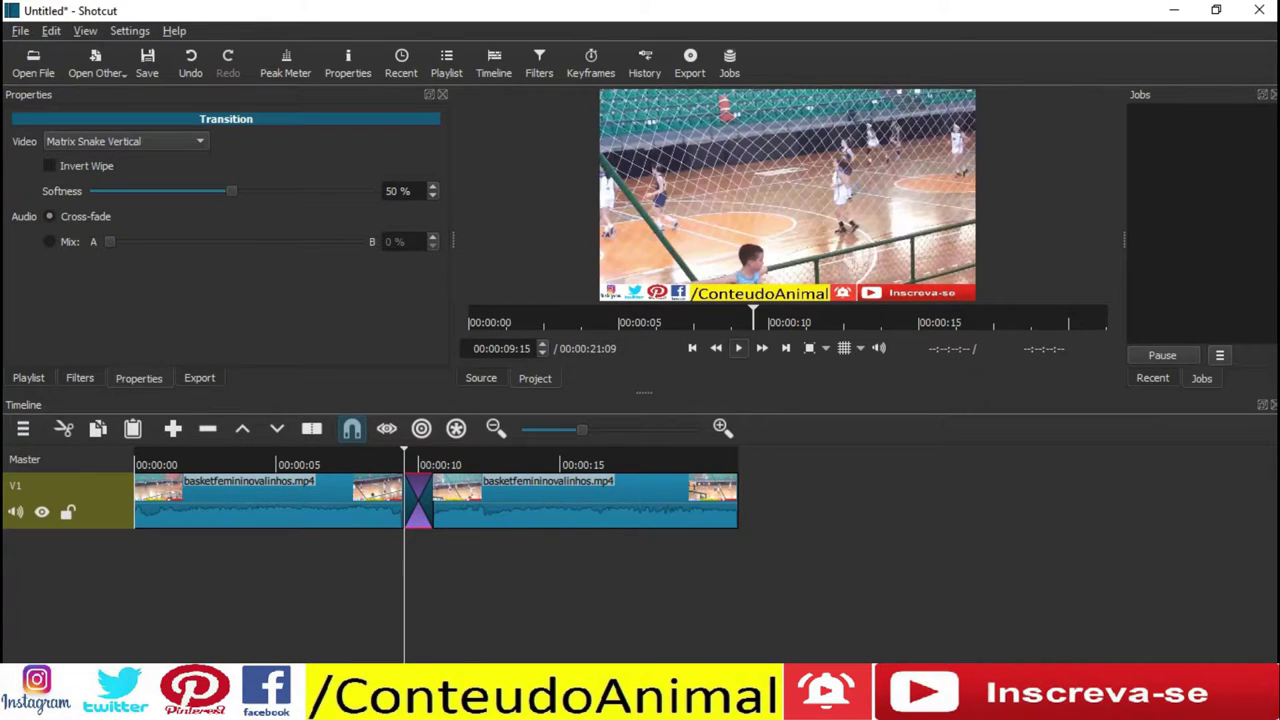
click(738, 348)
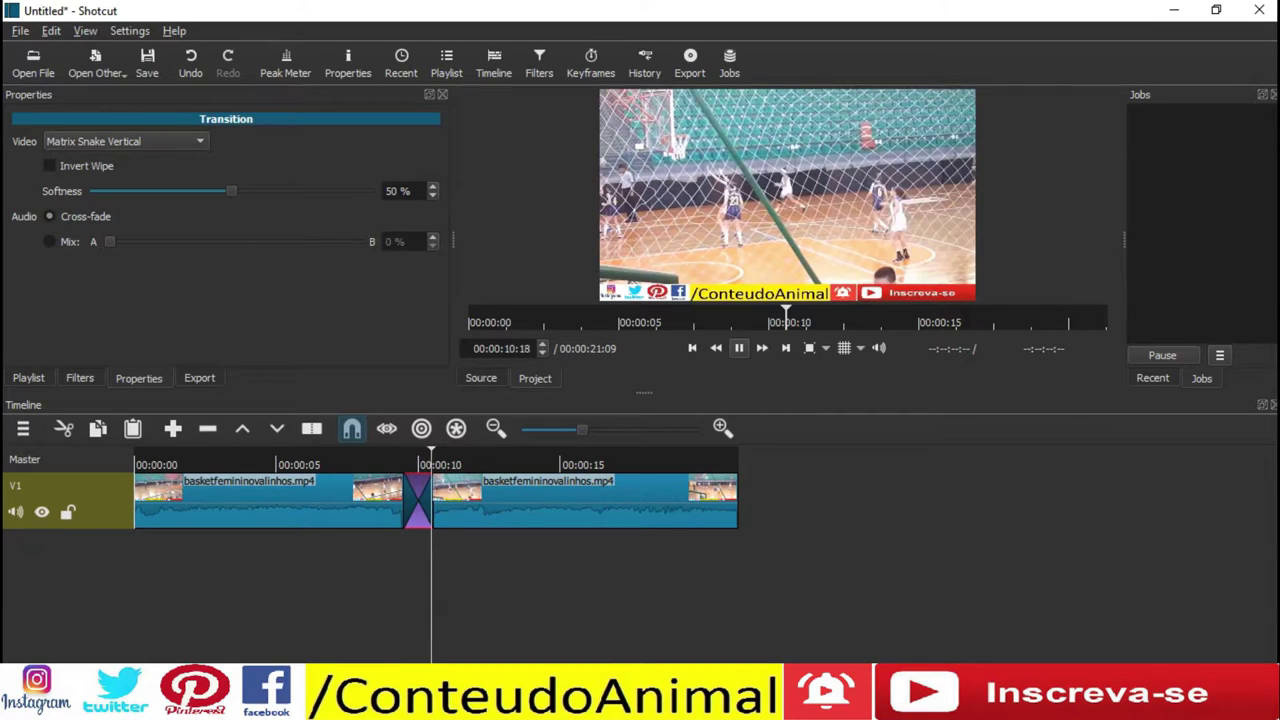
click(738, 348)
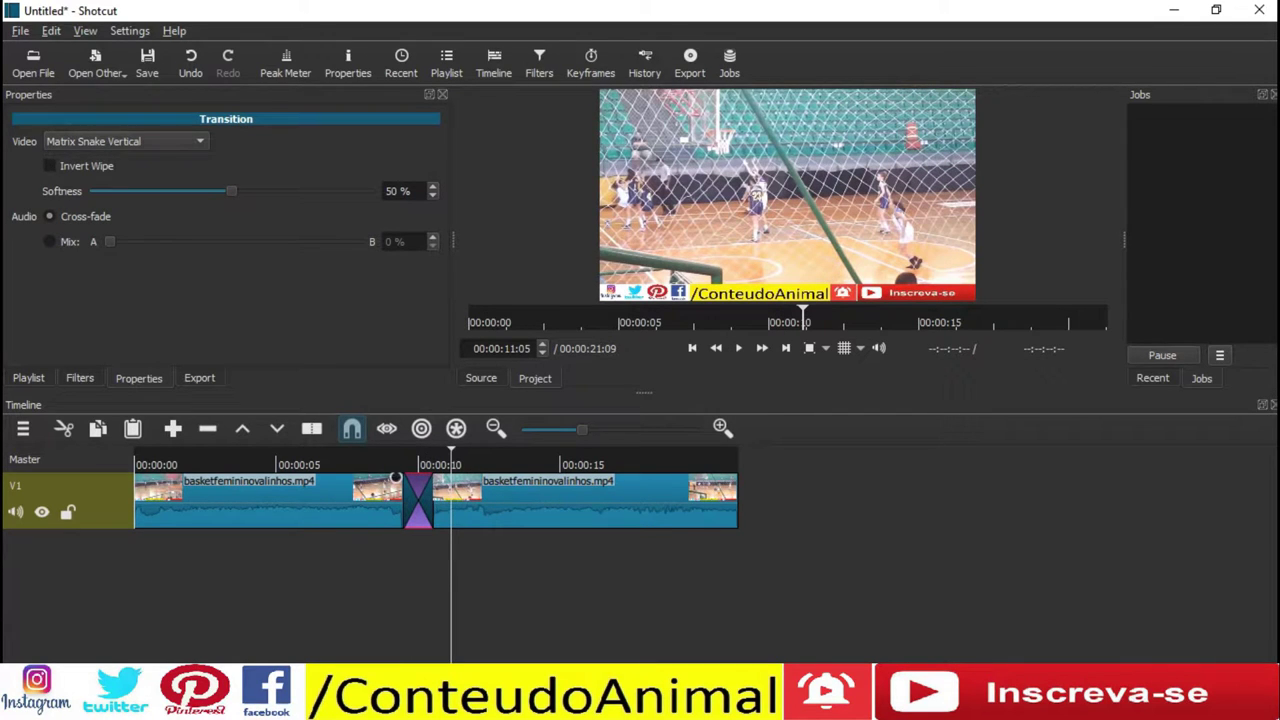
Change the transition's video type to Iris Circle and preview it from just before the overlap
click(403, 463)
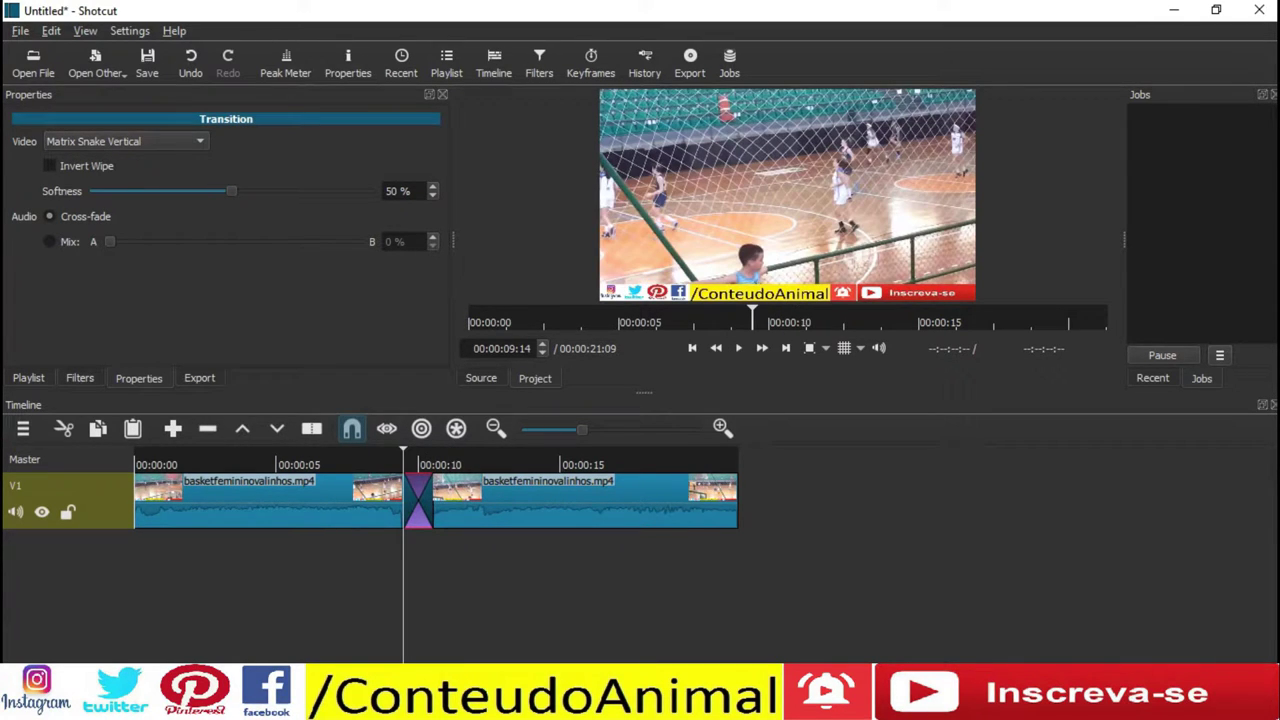
click(126, 142)
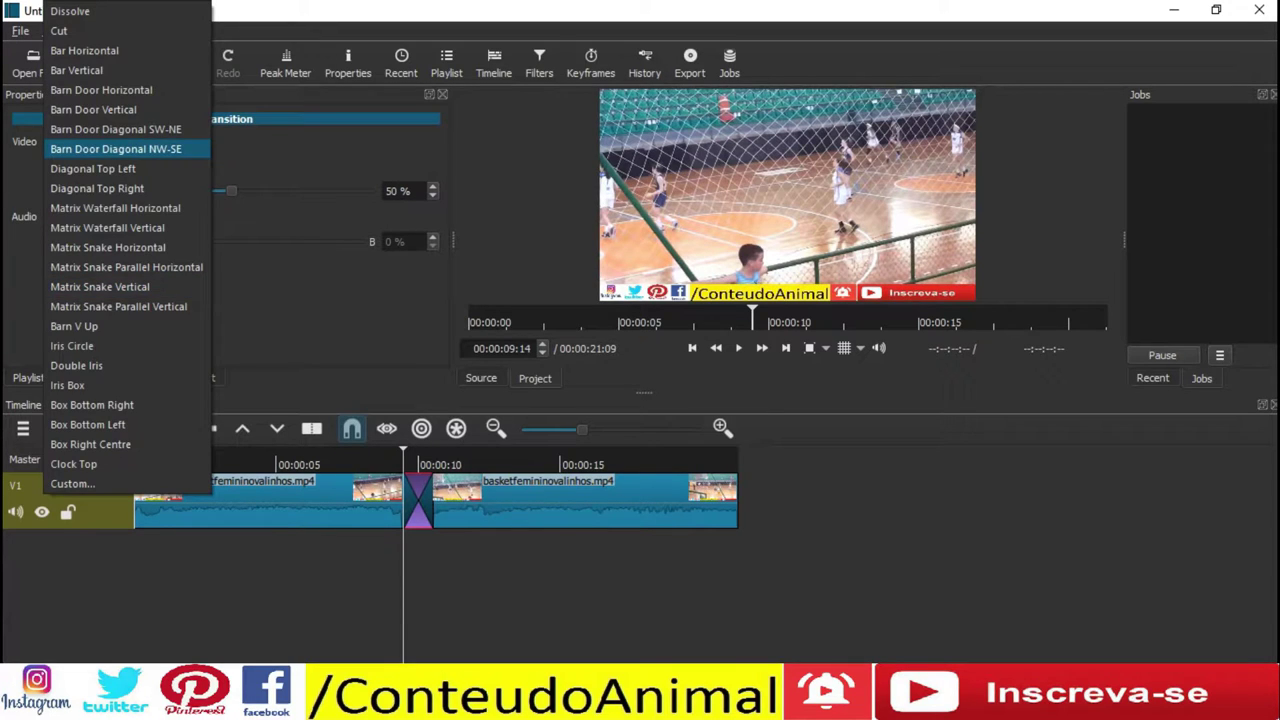
click(110, 346)
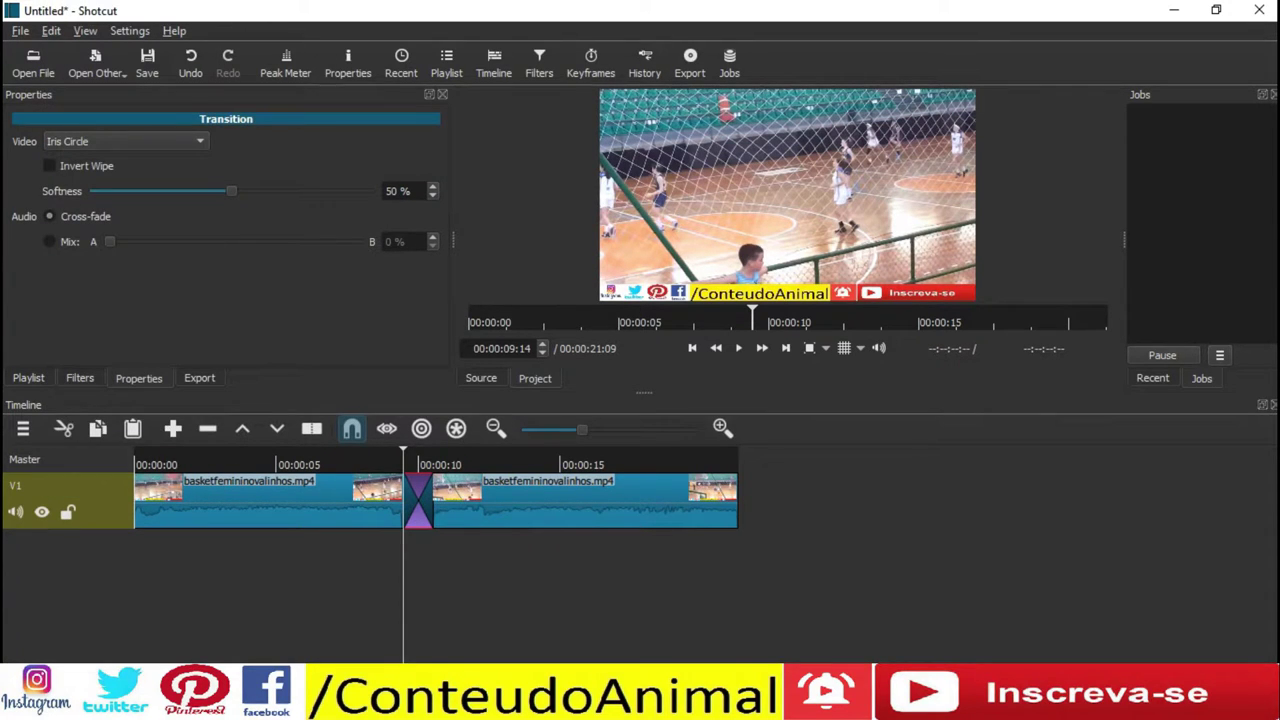
click(738, 348)
click(738, 348)
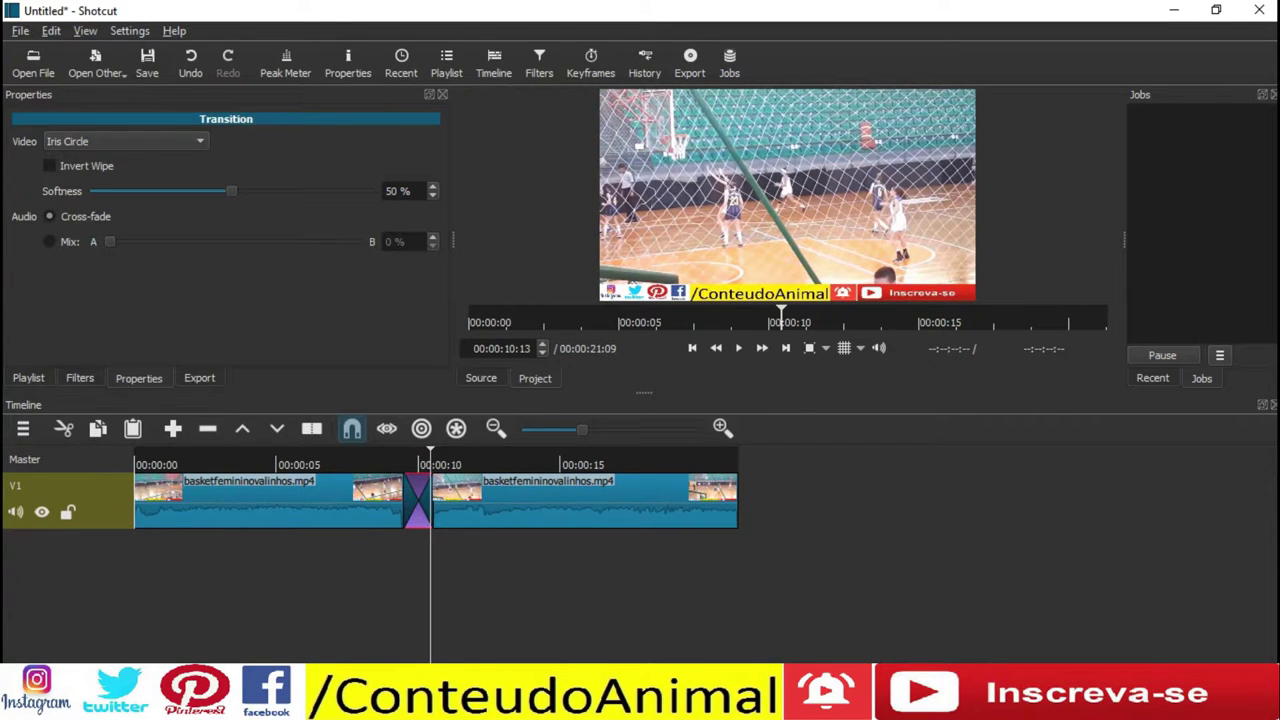
Enable Invert Wipe for the Iris Circle transition and play it from the start of the overlap
click(49, 166)
click(692, 348)
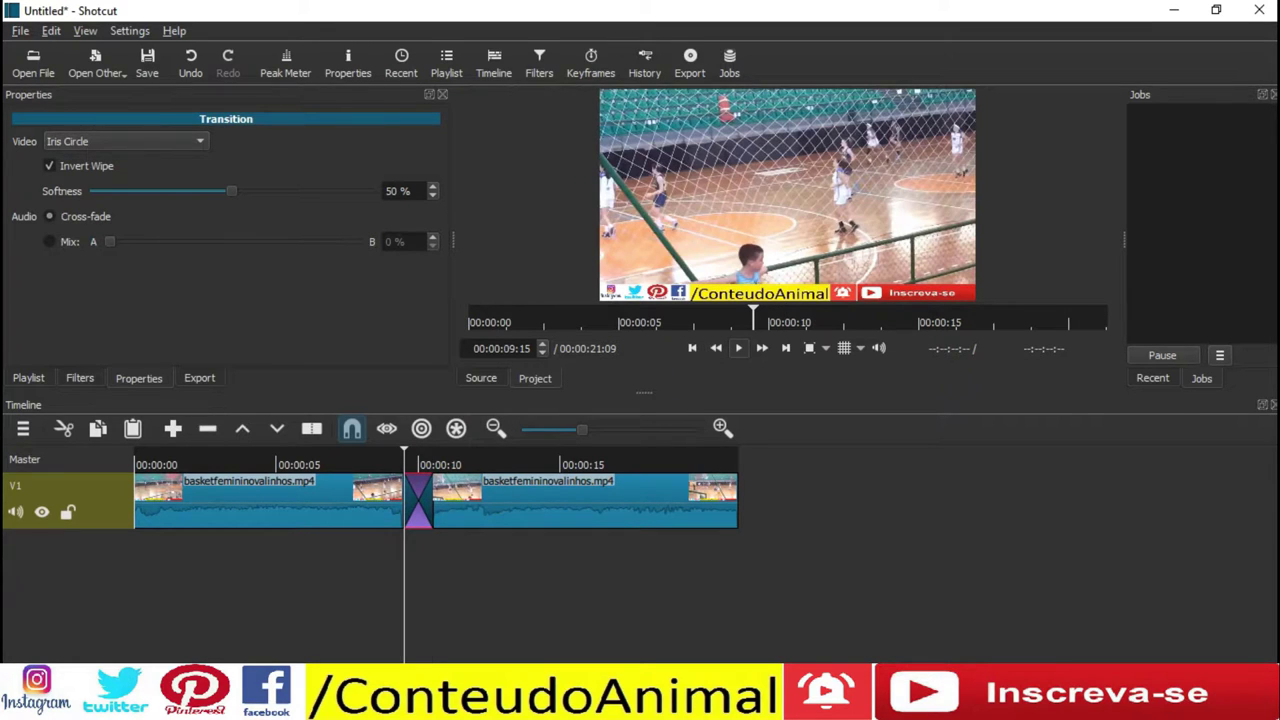
key(space)
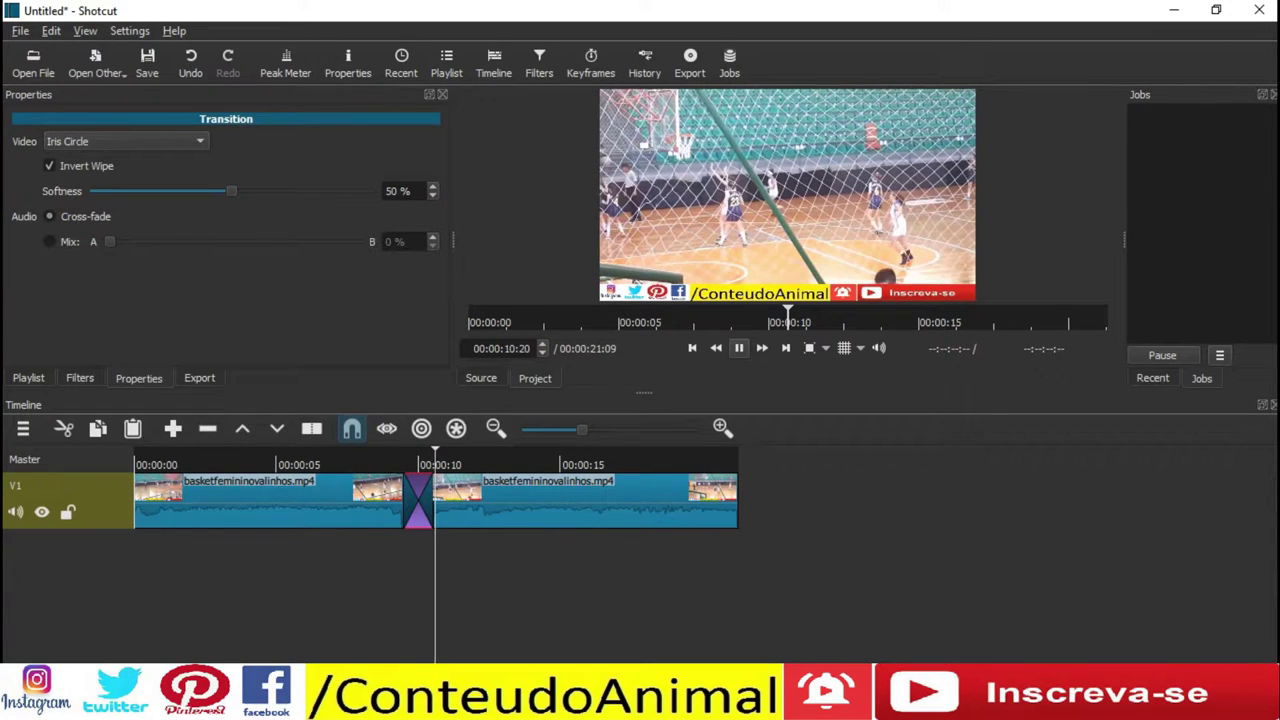
click(739, 348)
Change the transition's video type to Box Bottom Right and preview it from the start of the overlap
click(127, 142)
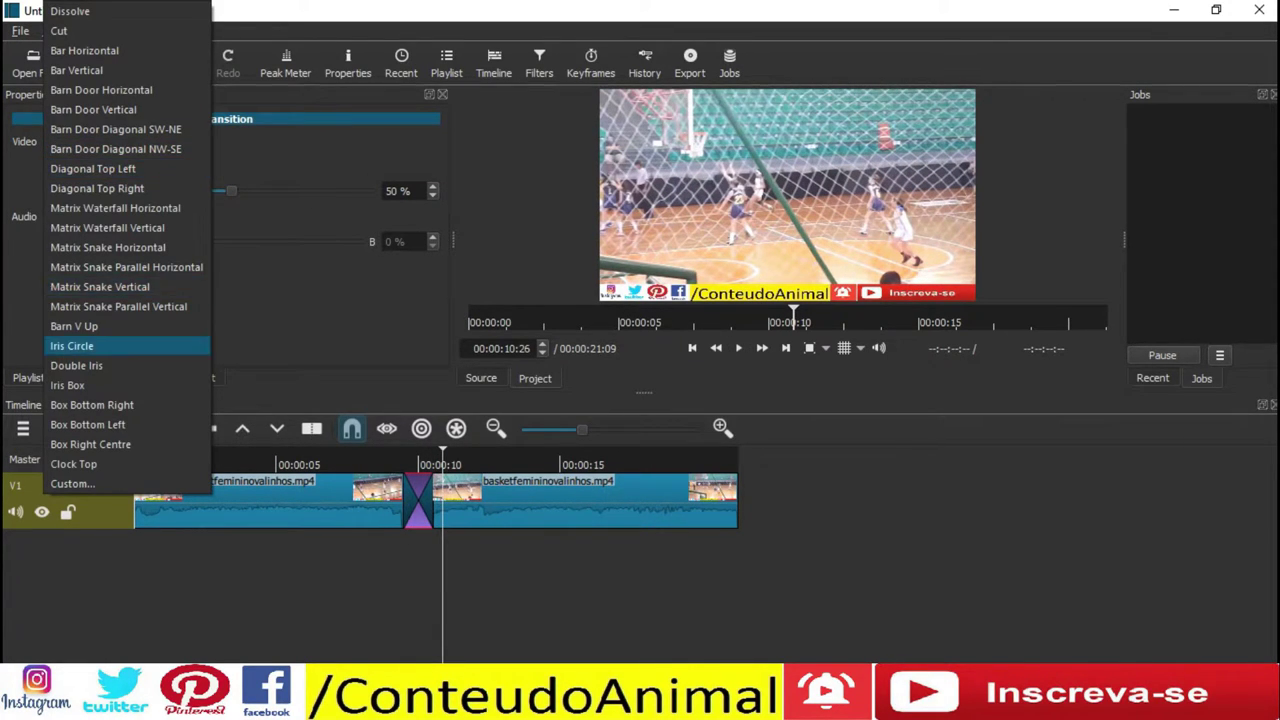
click(91, 404)
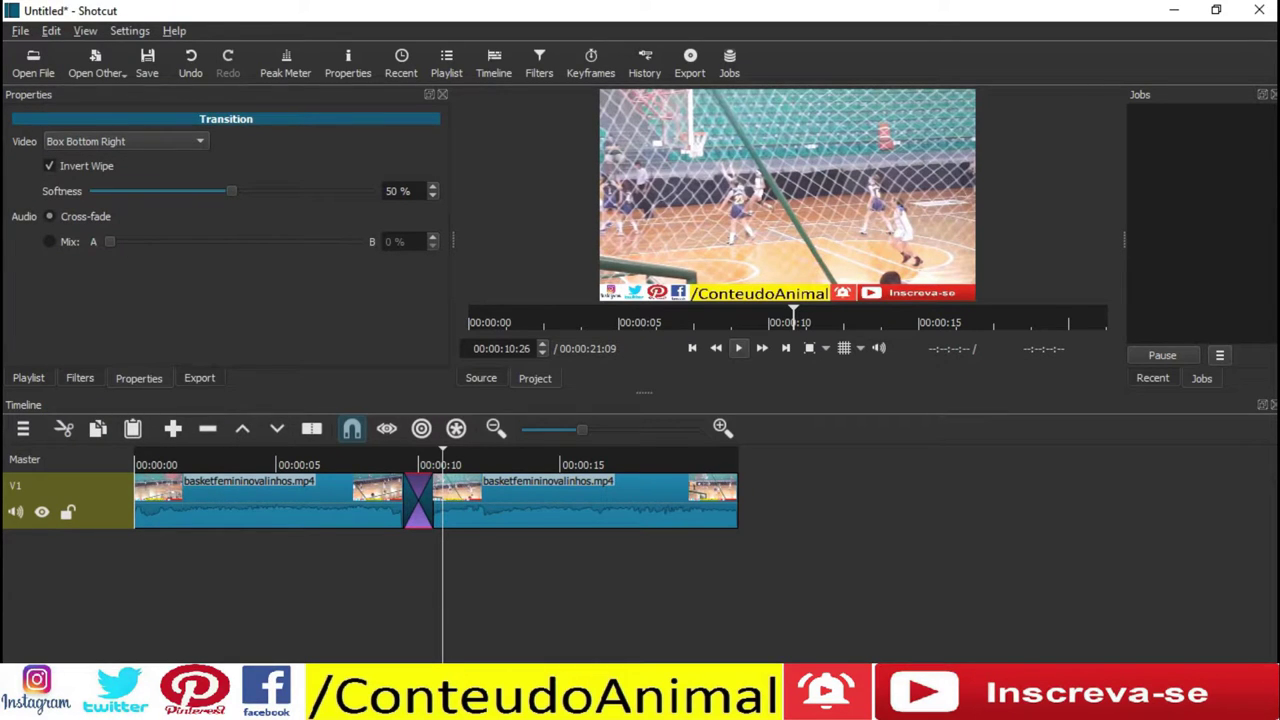
click(692, 348)
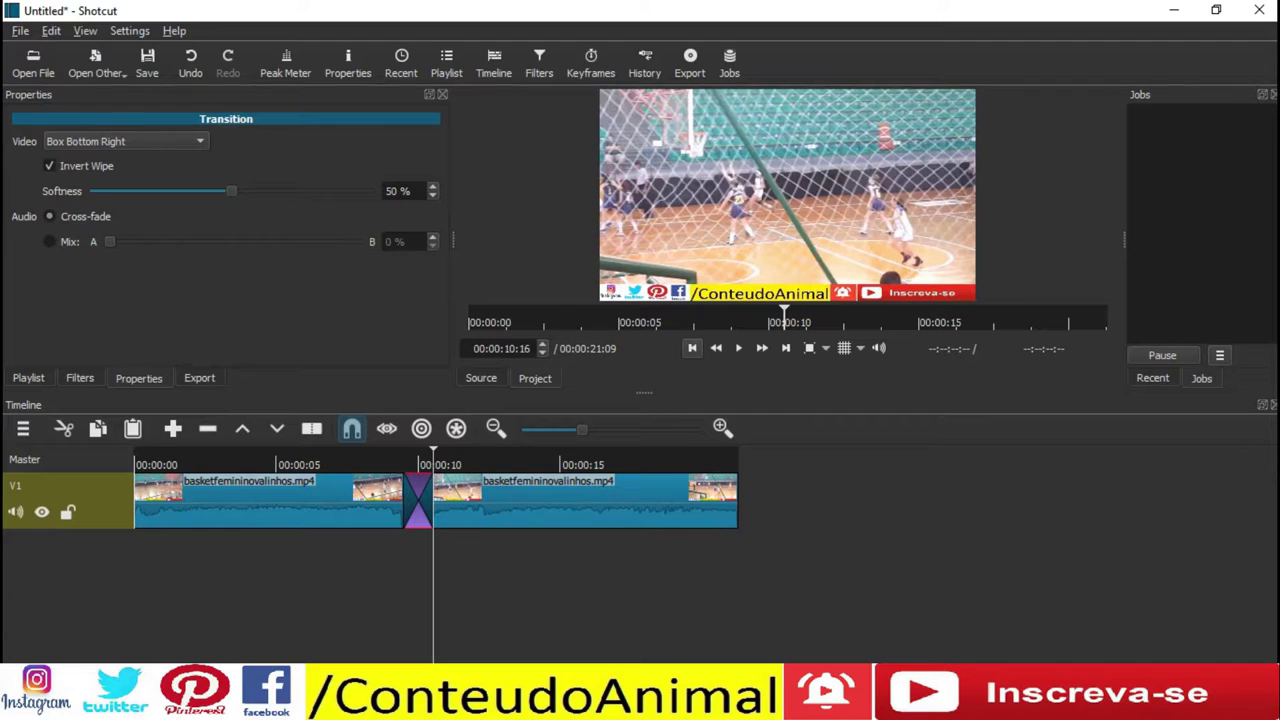
click(692, 348)
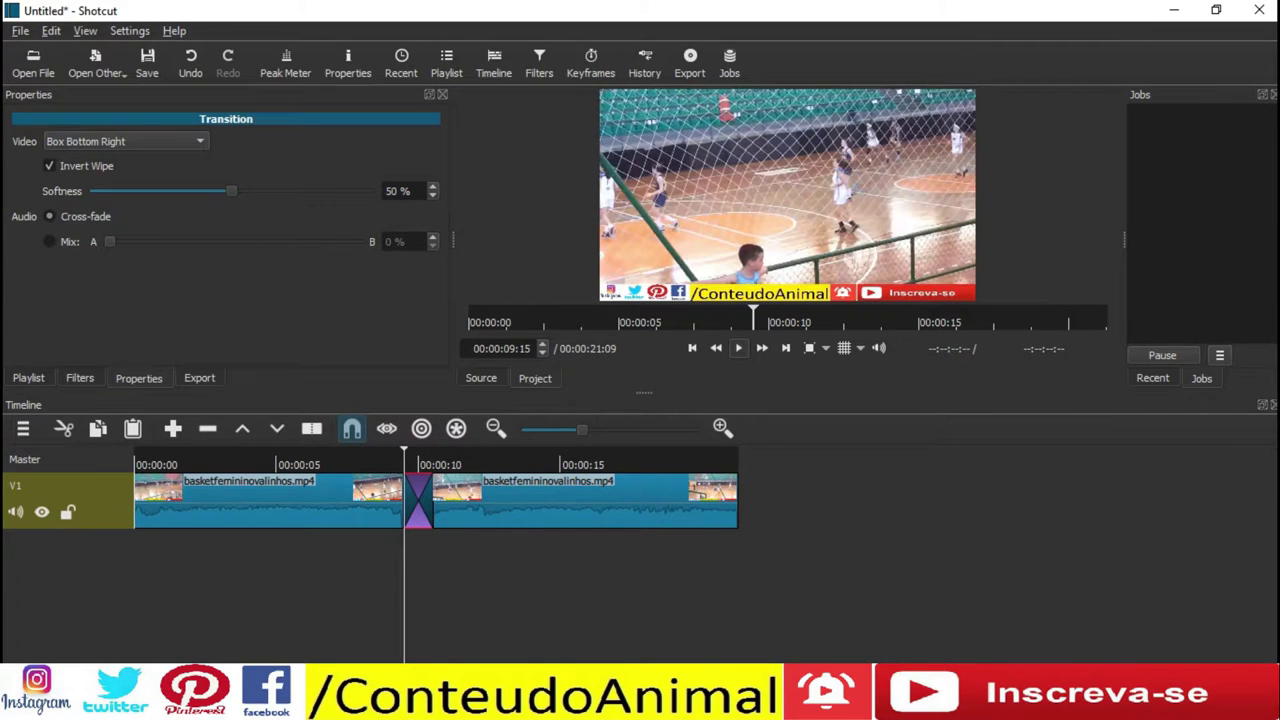
click(738, 348)
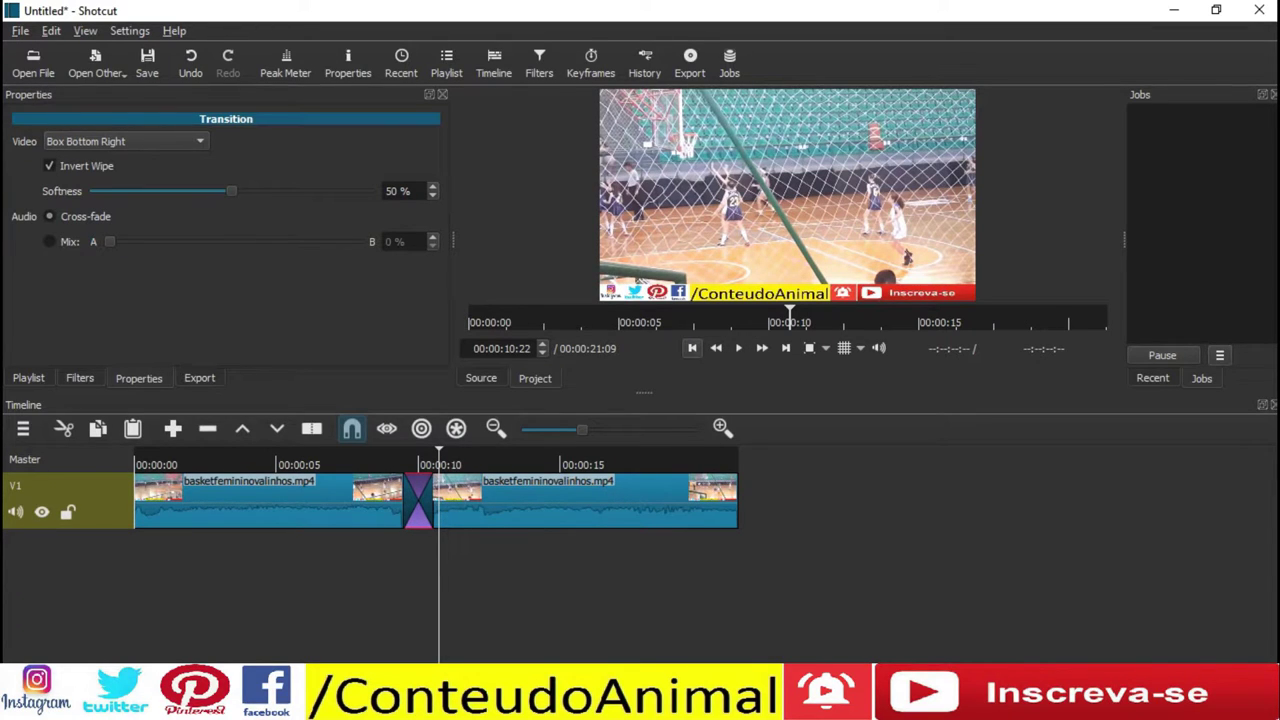
click(715, 348)
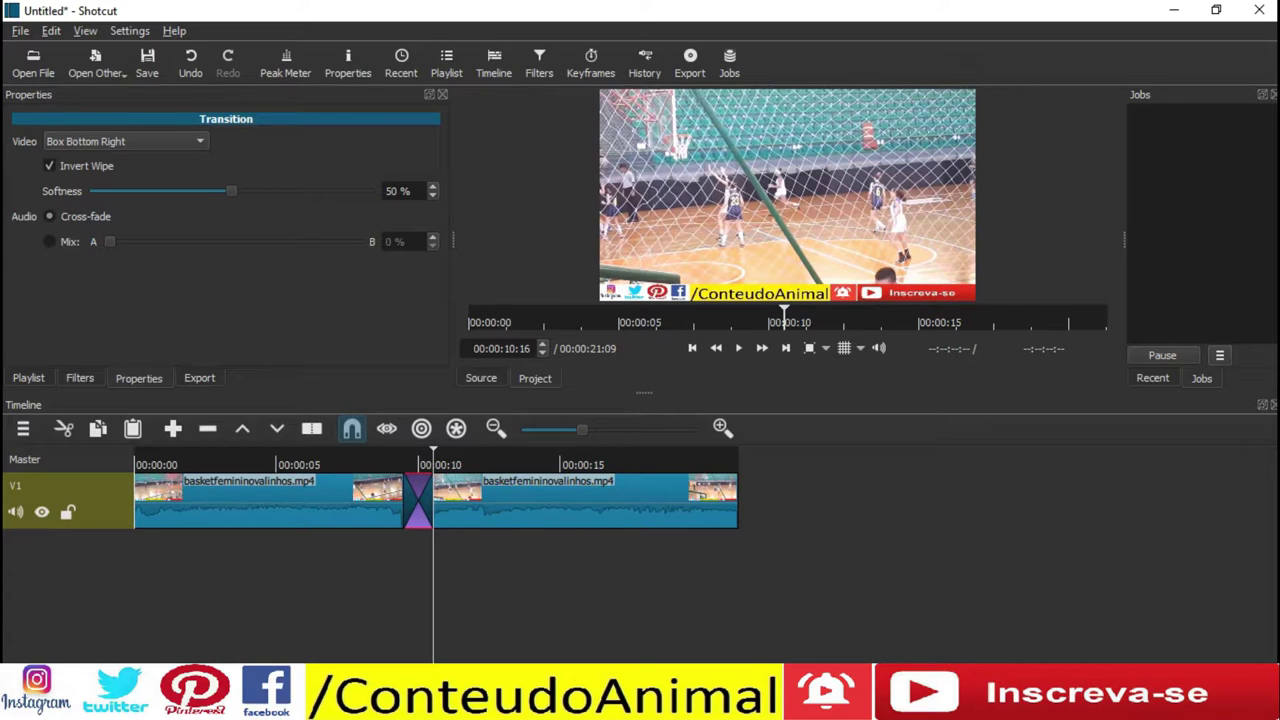
Move the second clip about 3.5 seconds later on V1 and place the transition by itself in the middle of the gap
drag(600, 494, 697, 494)
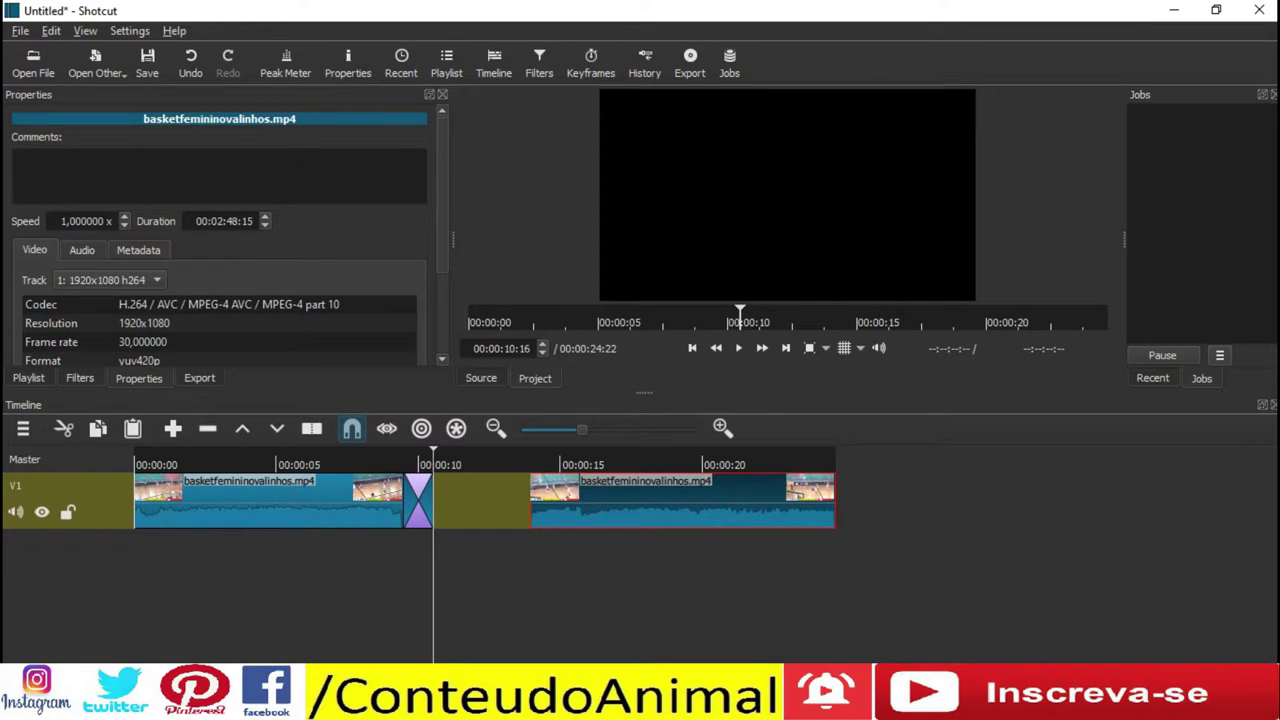
click(418, 501)
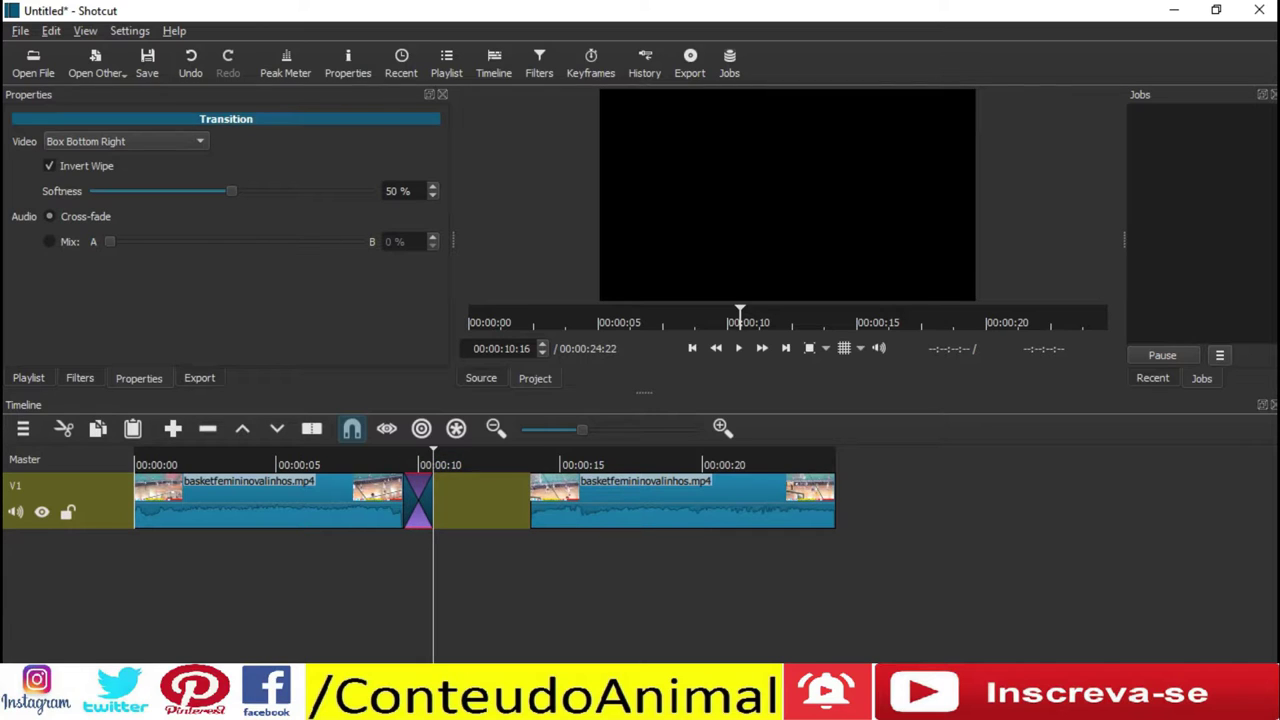
key(Up)
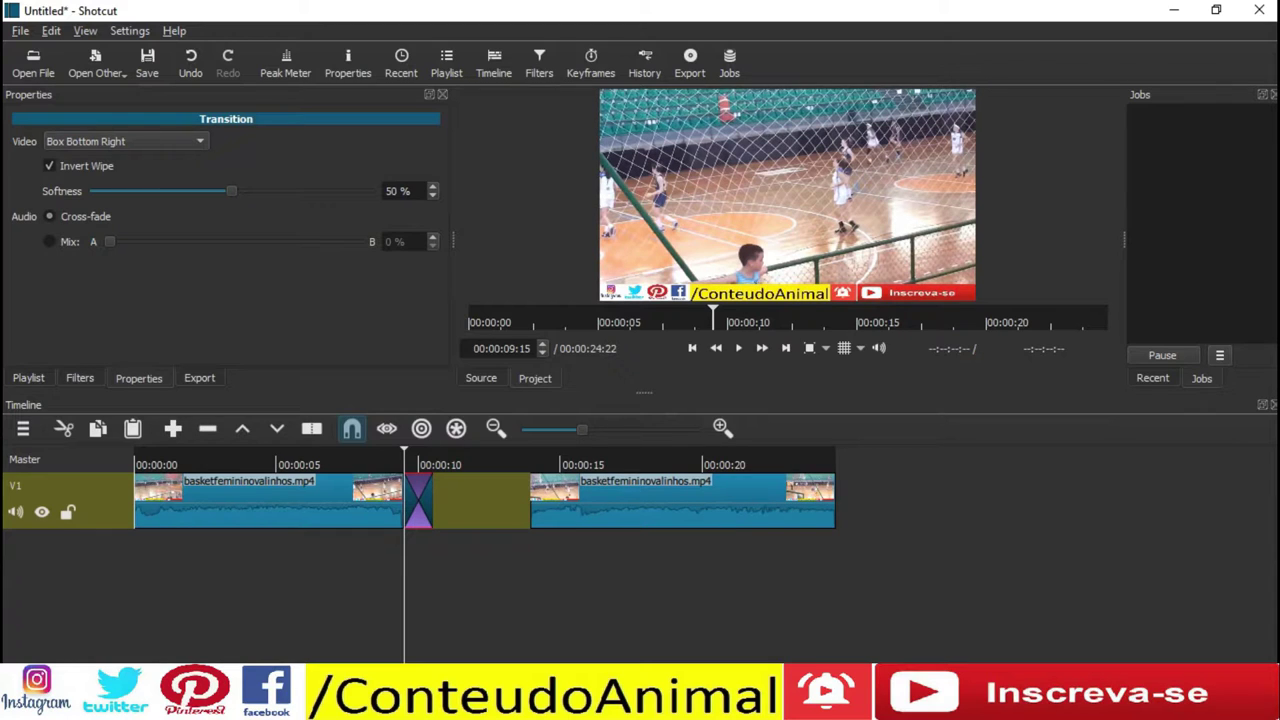
drag(418, 501, 467, 501)
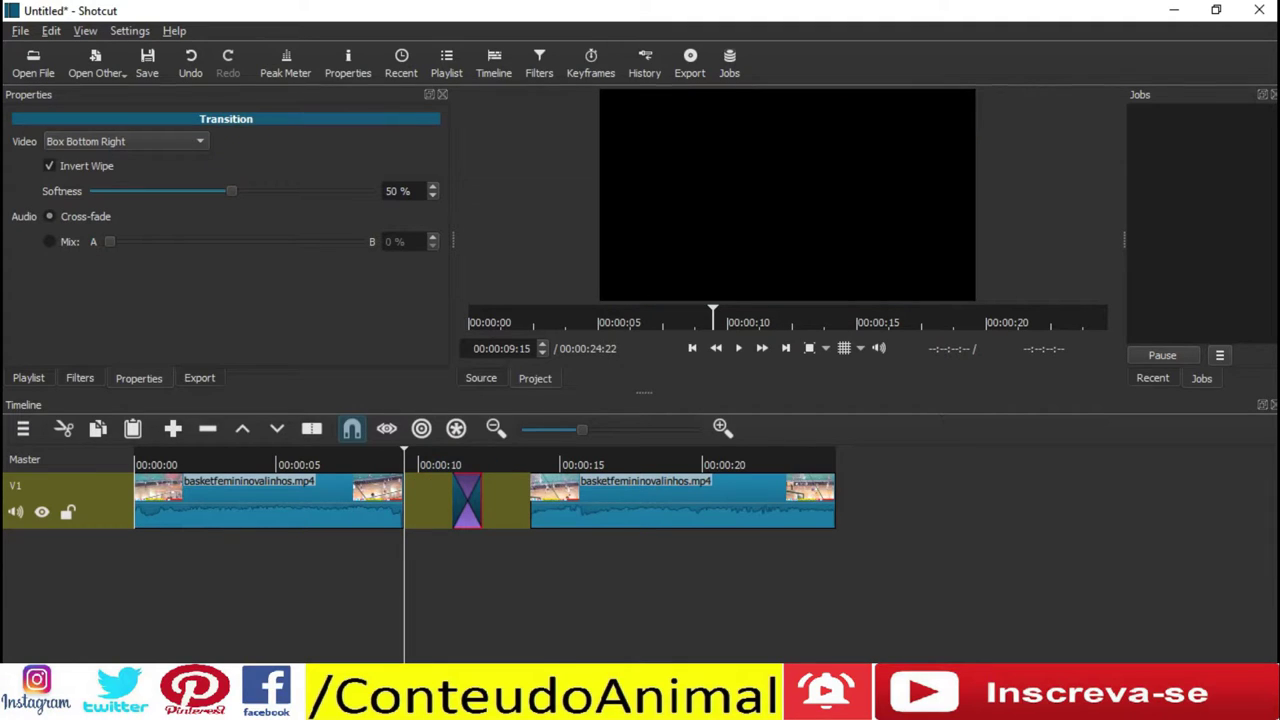
View the frame at the middle of the separated transition and open the transition's properties
click(489, 464)
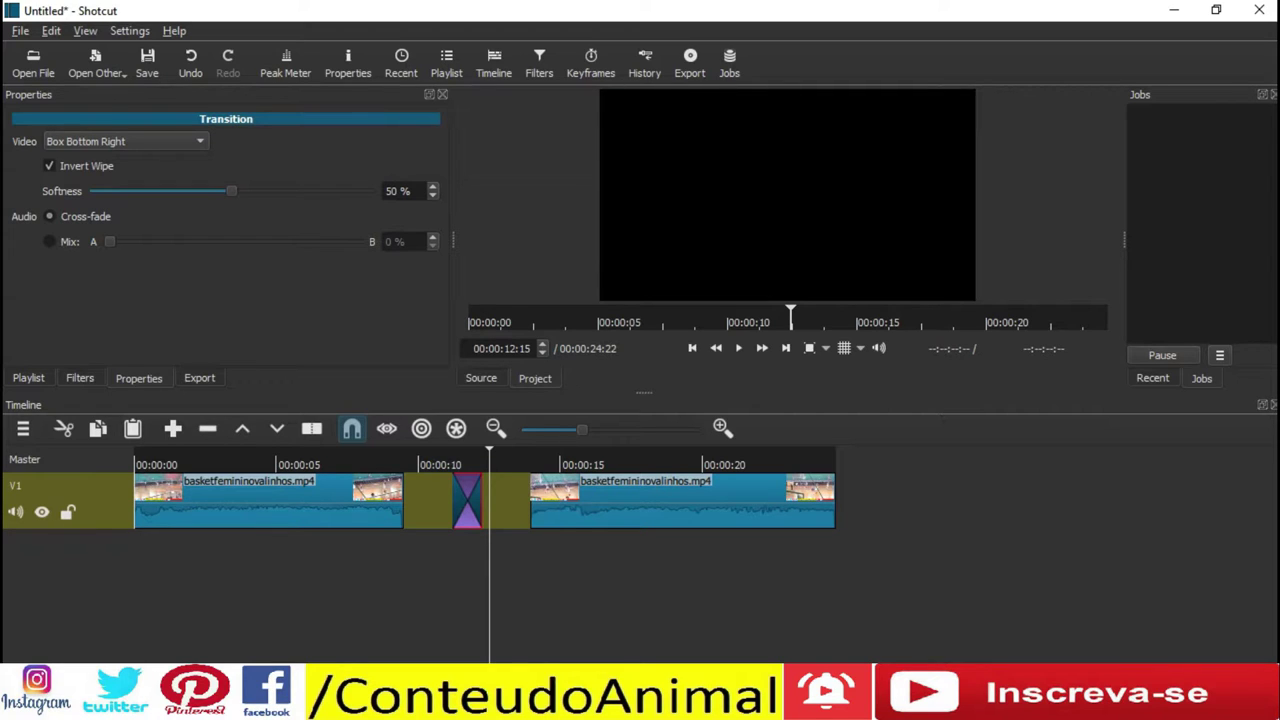
click(468, 464)
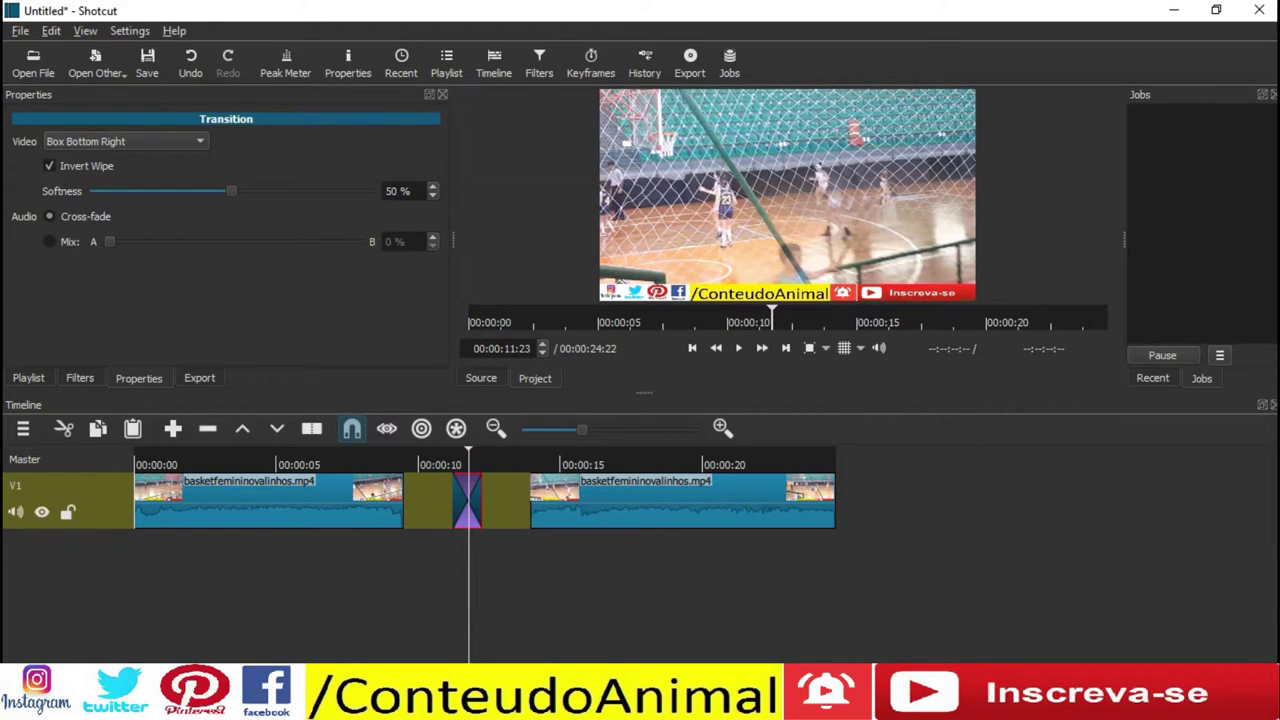
right_click(470, 490)
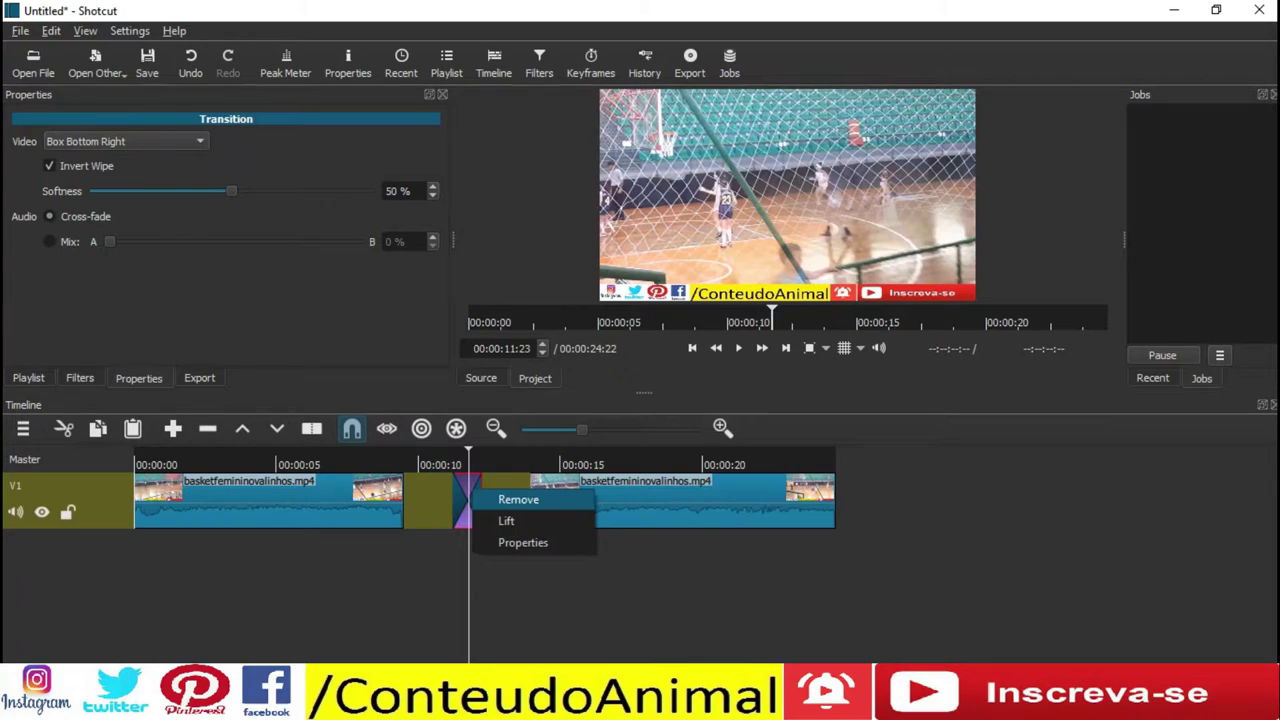
click(523, 543)
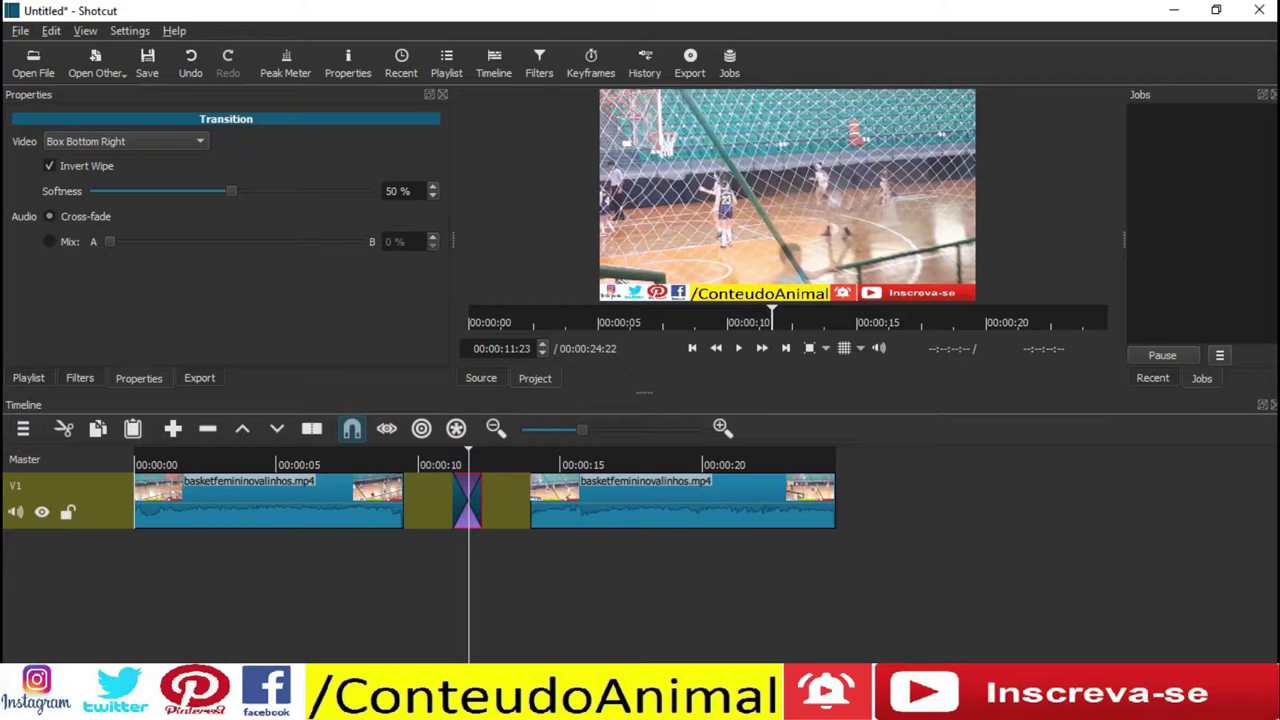
Set the transition's Softness to 27 %, turn snapping off and place the playhead at the transition's start
drag(231, 191, 169, 191)
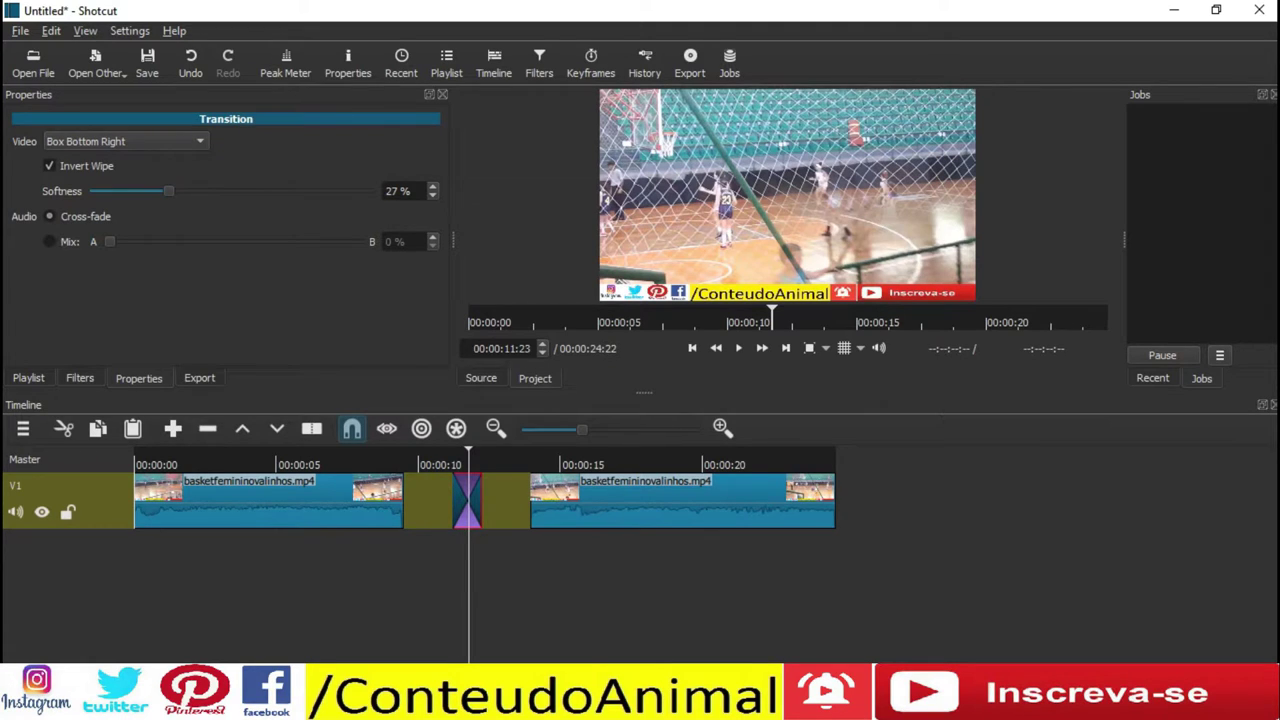
click(450, 464)
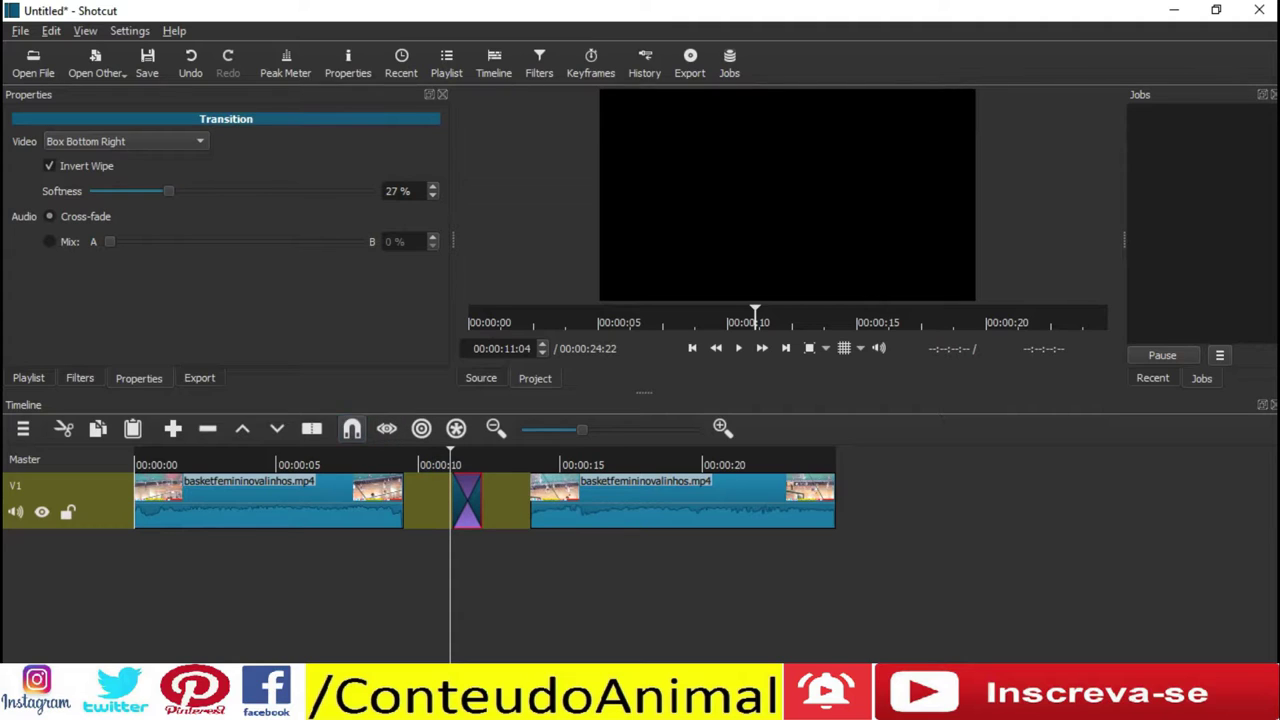
click(352, 428)
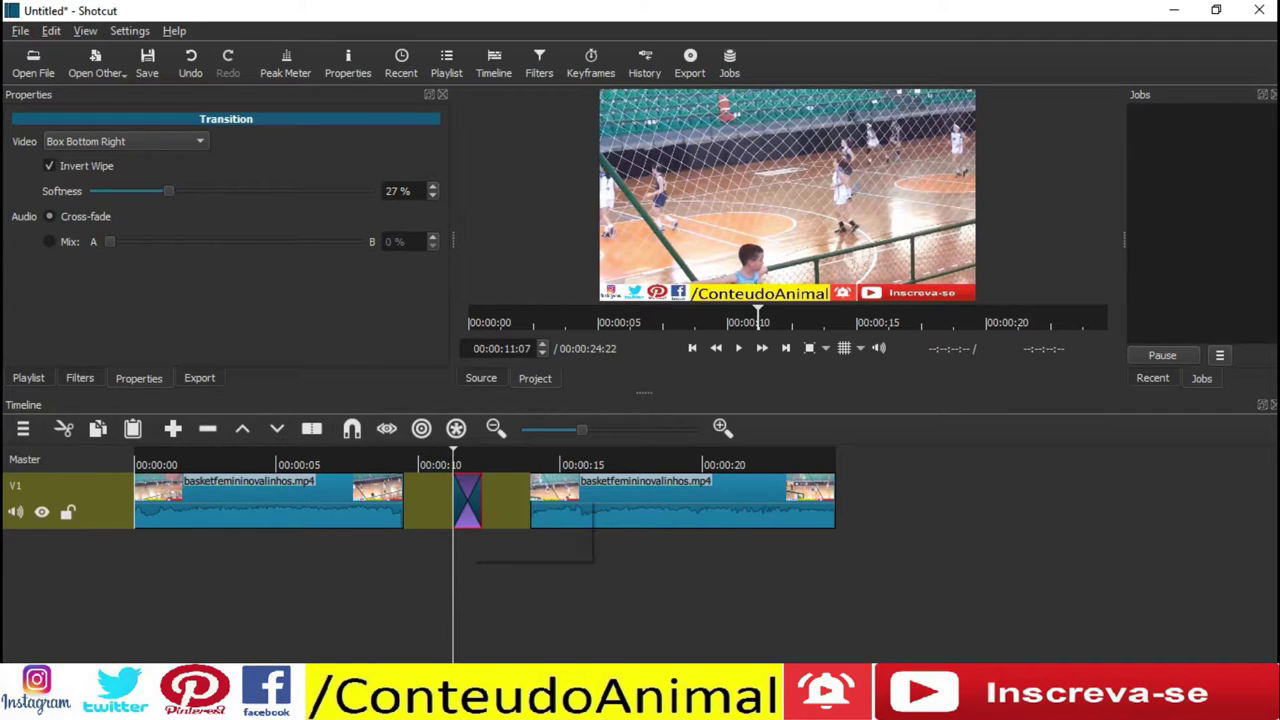
right_click(470, 497)
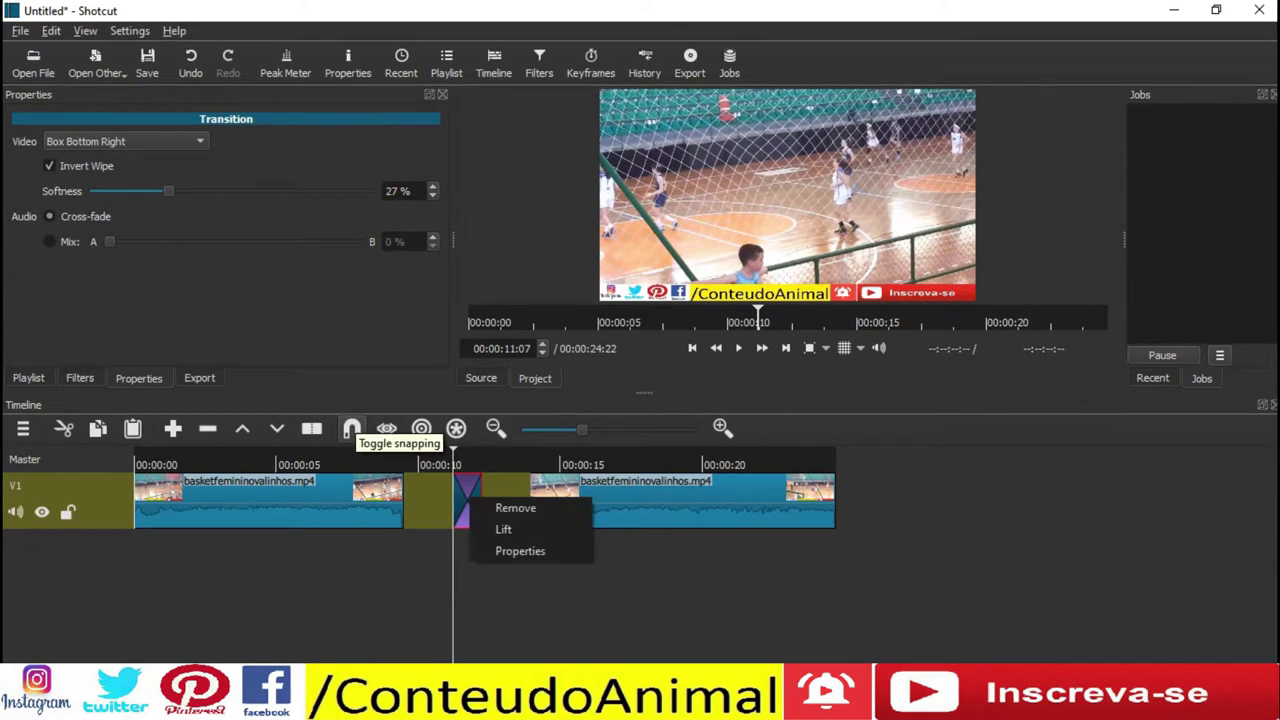
Add the Size and Position filter to the transition and shrink its picture to about 975 x 547 at position 409, 229
click(80, 378)
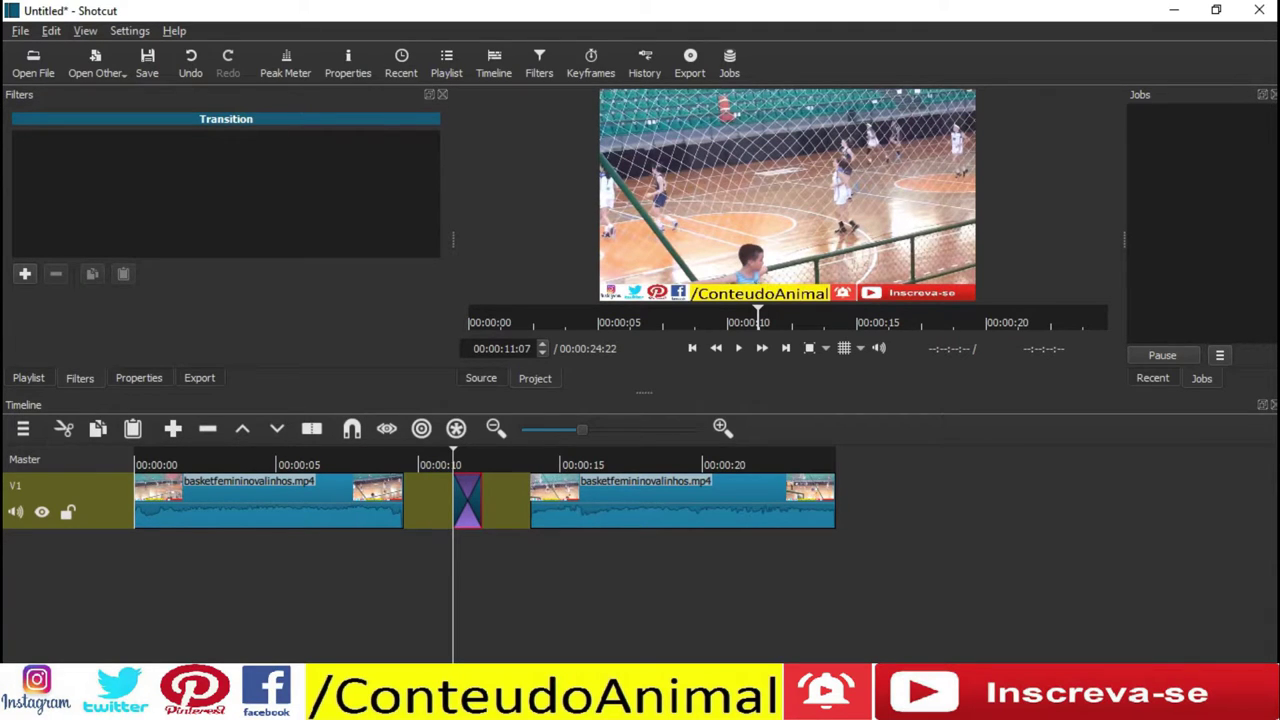
click(25, 273)
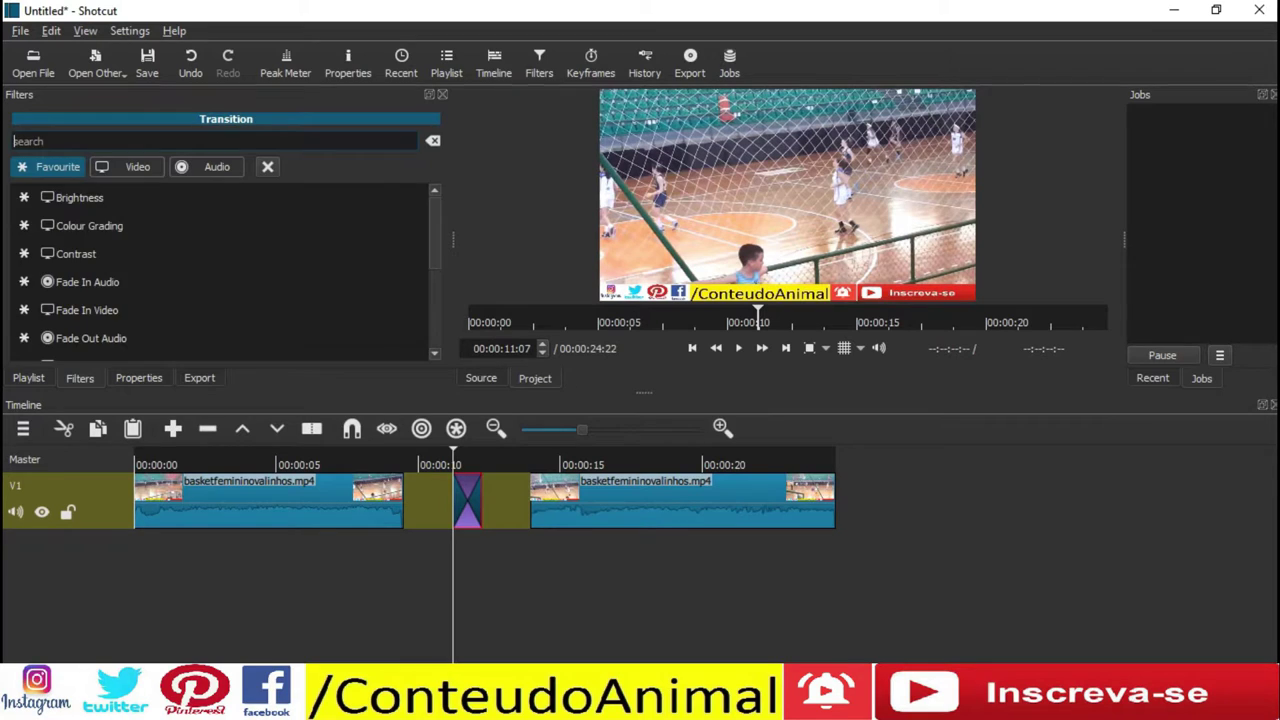
scroll(220, 270, down, 2)
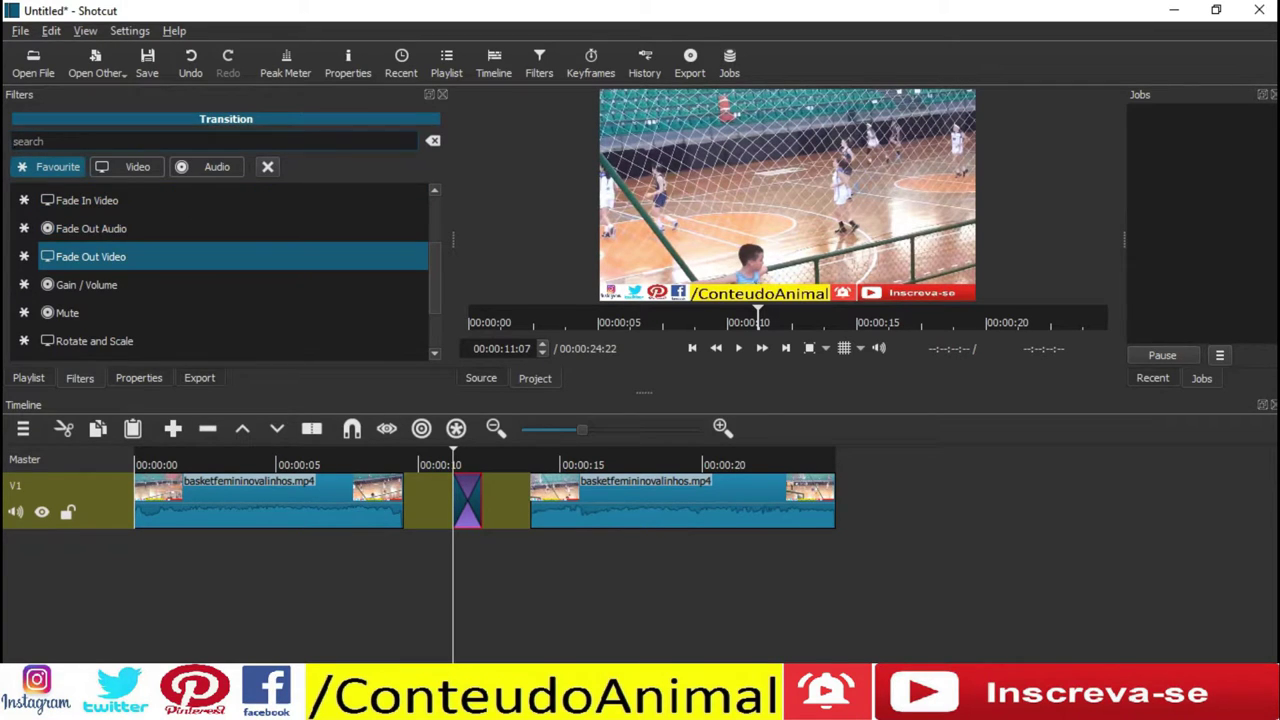
scroll(220, 270, up, 2)
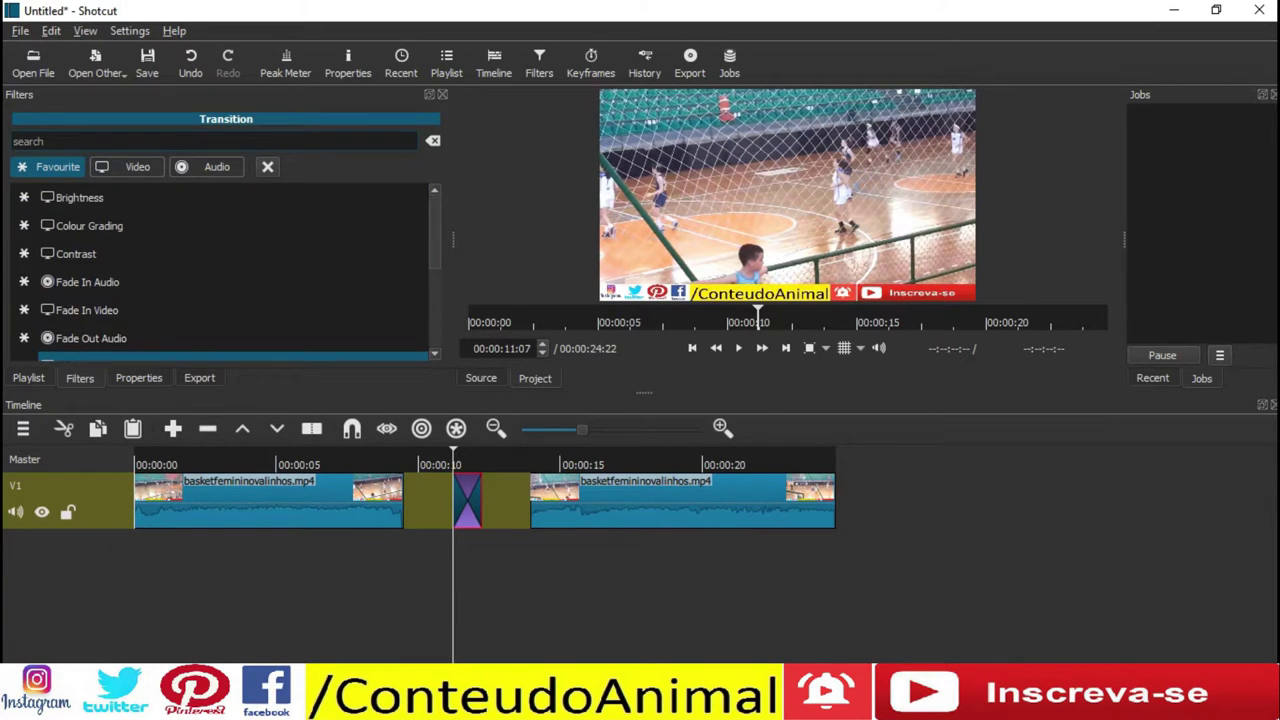
click(137, 167)
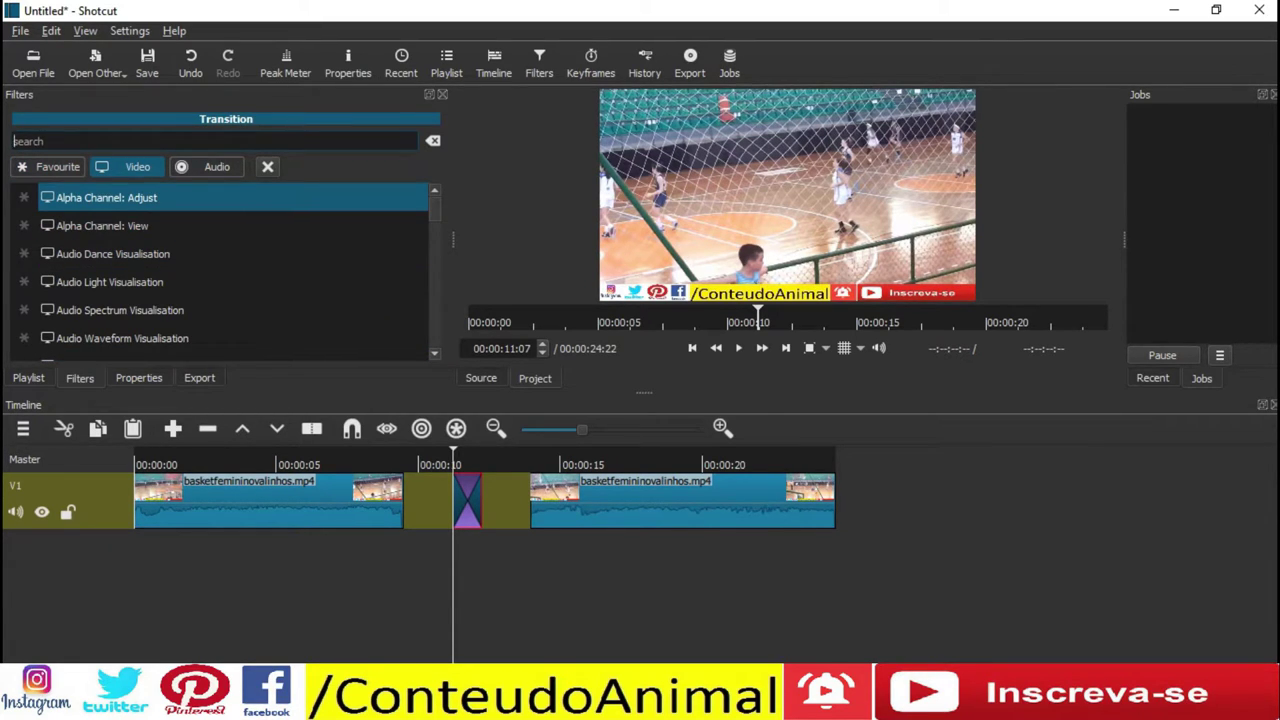
text(size)
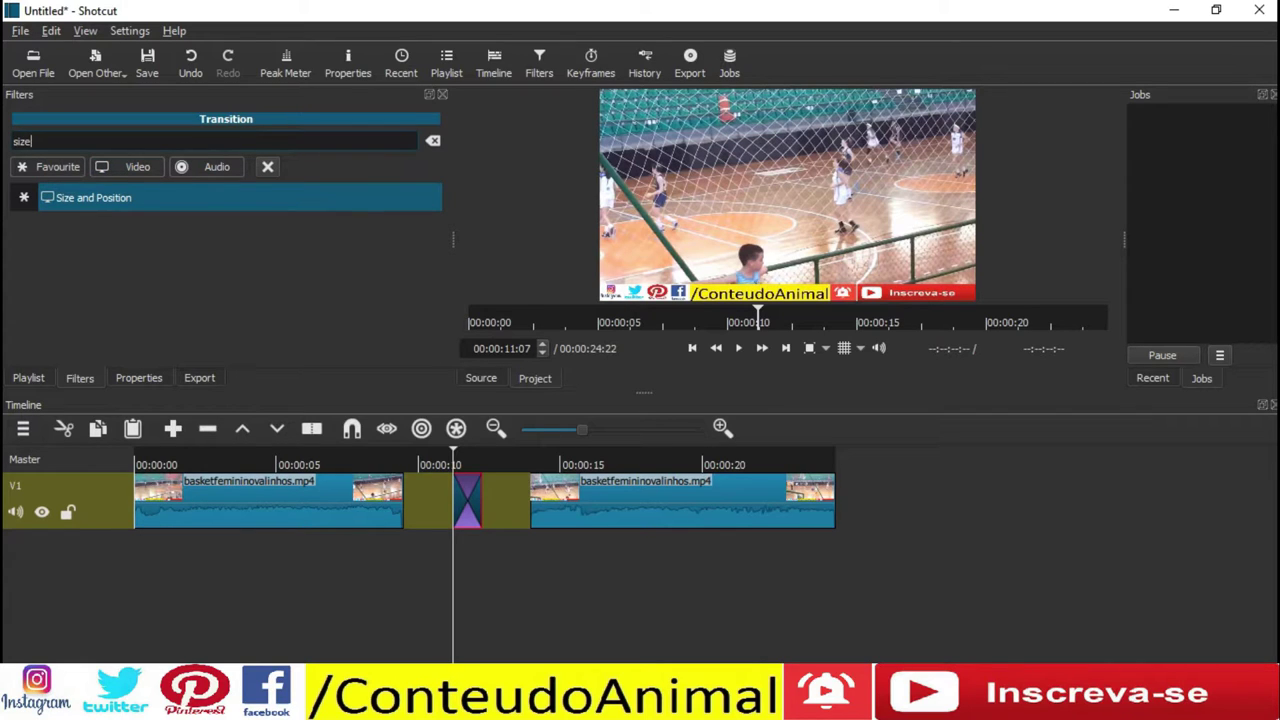
key(Return)
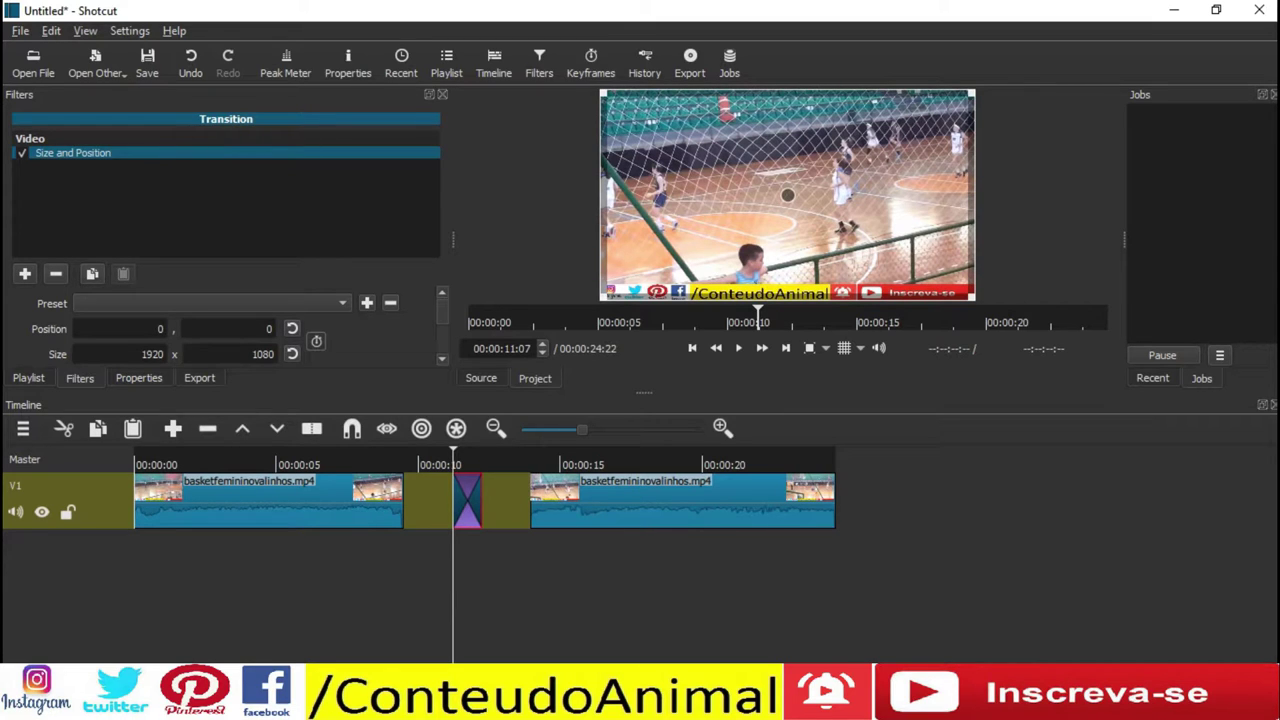
drag(971, 297, 867, 238)
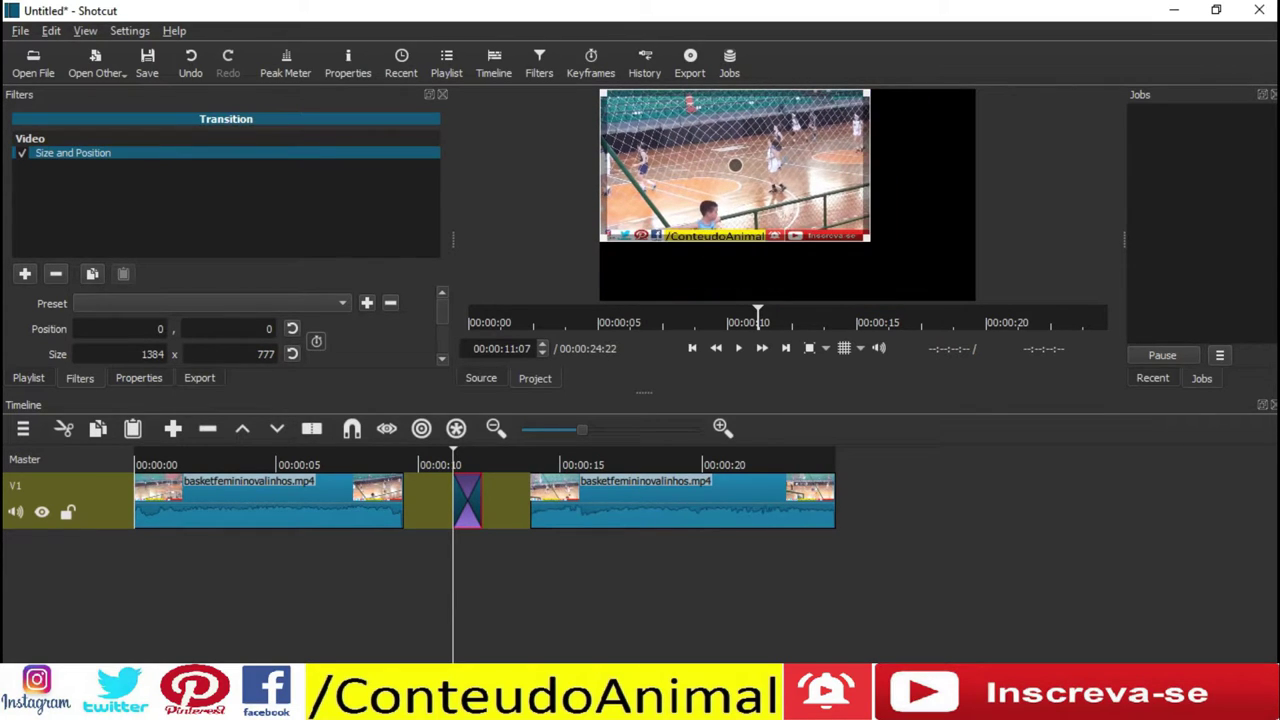
drag(600, 90, 680, 134)
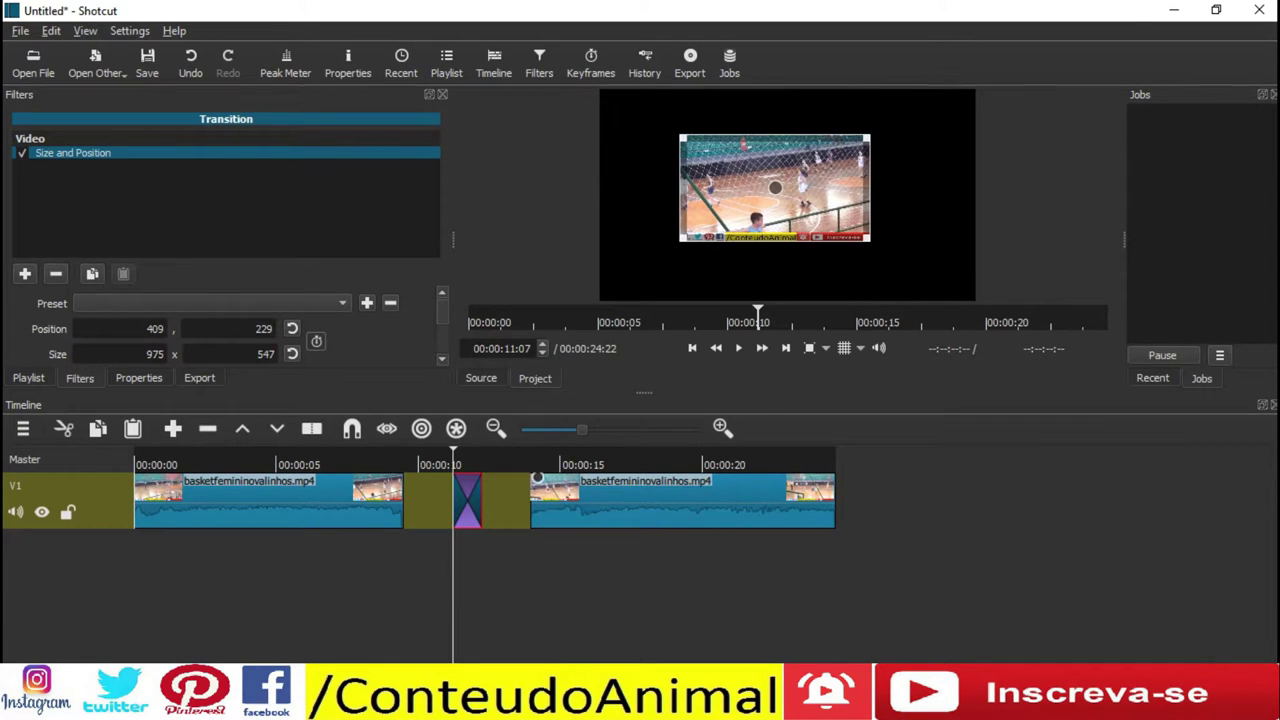
Remove the empty gaps before and after the transition on V1 to join it to both clips
click(426, 464)
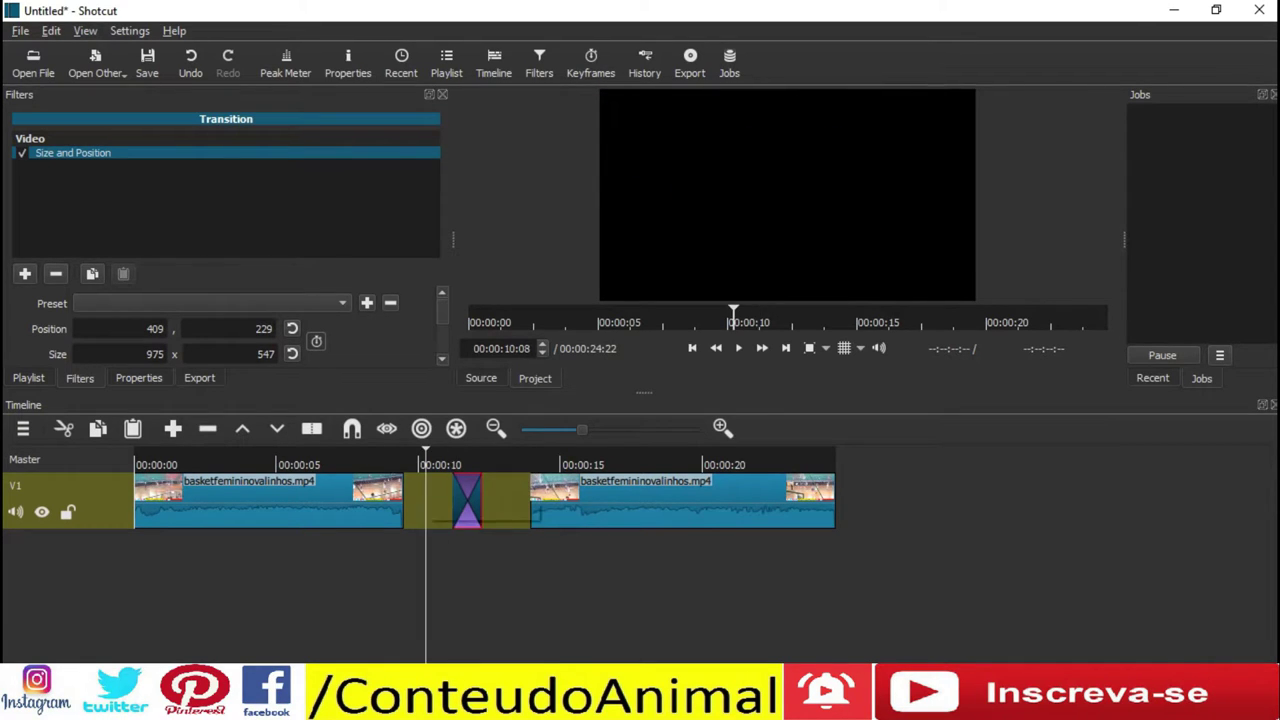
click(427, 500)
key(x)
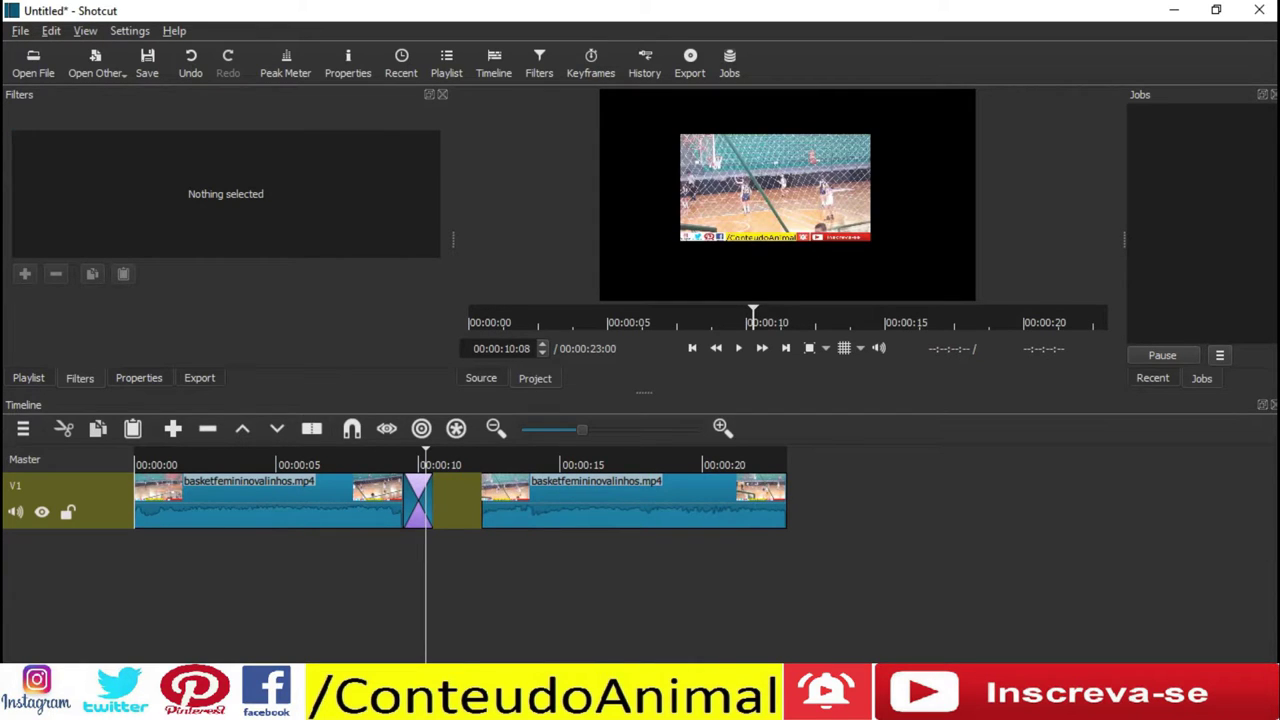
click(463, 500)
right_click(464, 502)
click(510, 511)
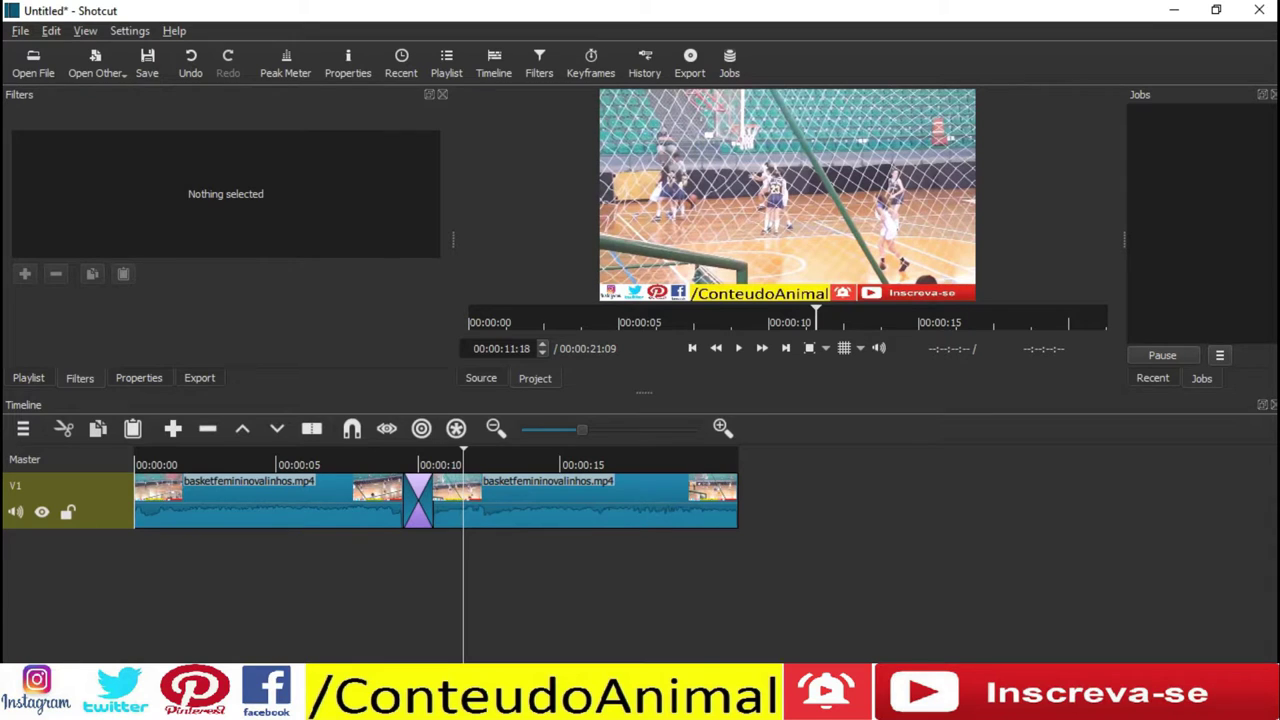
Play the timeline from just before the transition until shortly after it
click(380, 465)
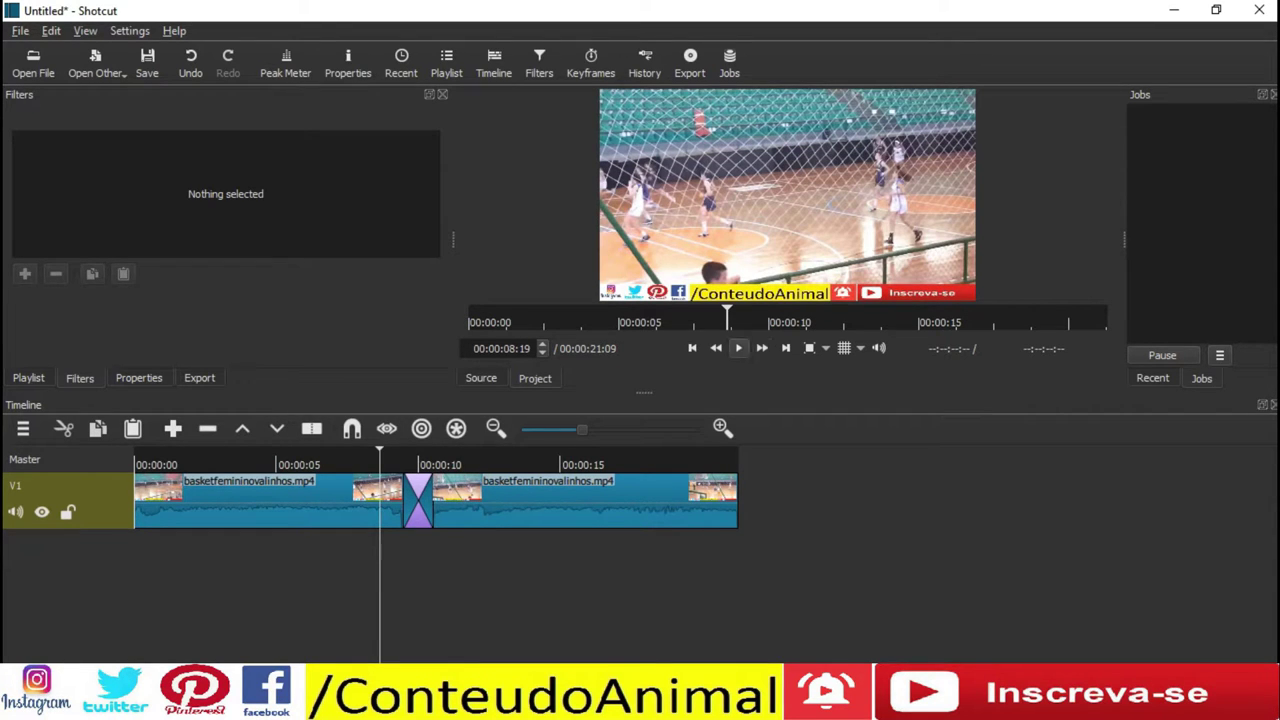
click(738, 348)
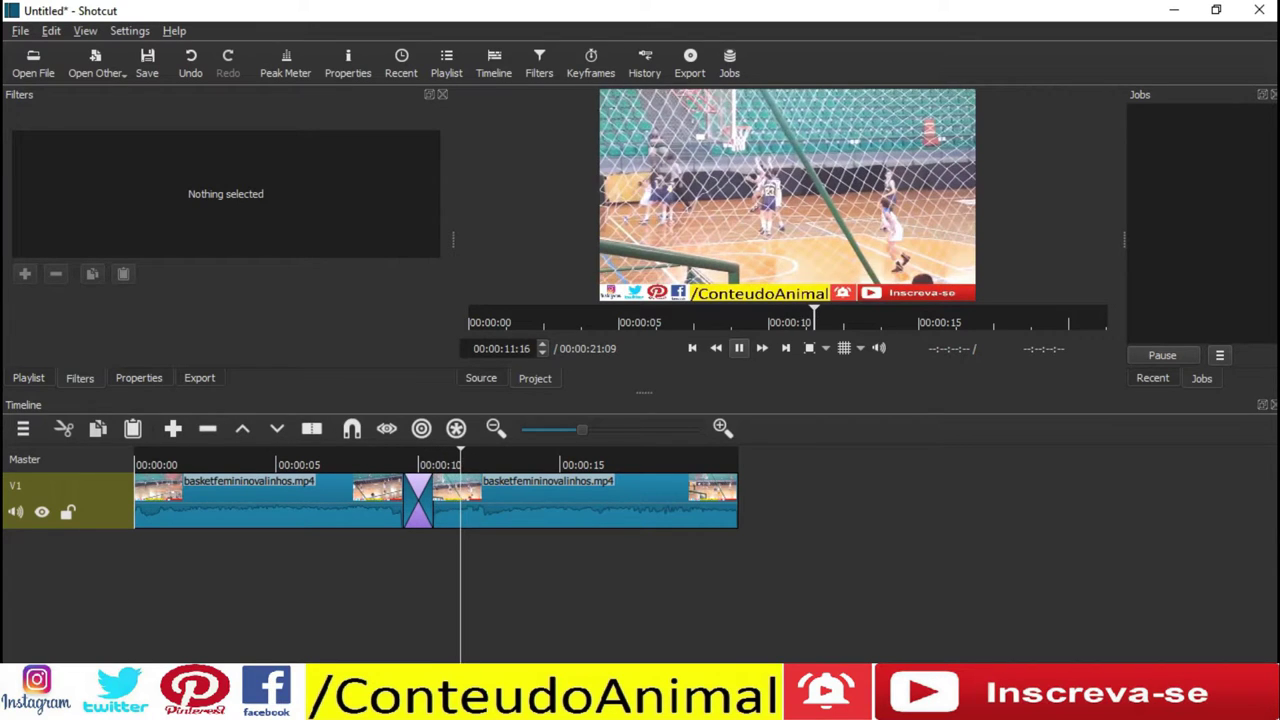
click(738, 348)
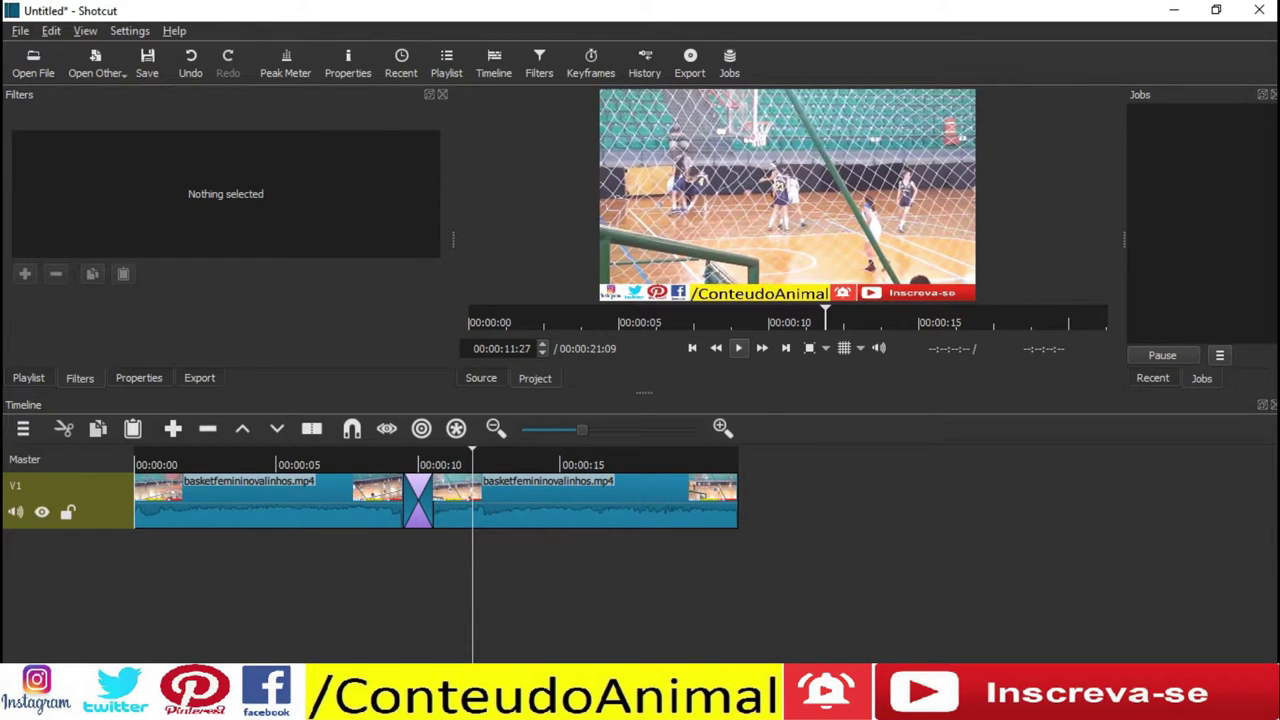
Disable the Size and Position filter on the transition and remove it
click(418, 501)
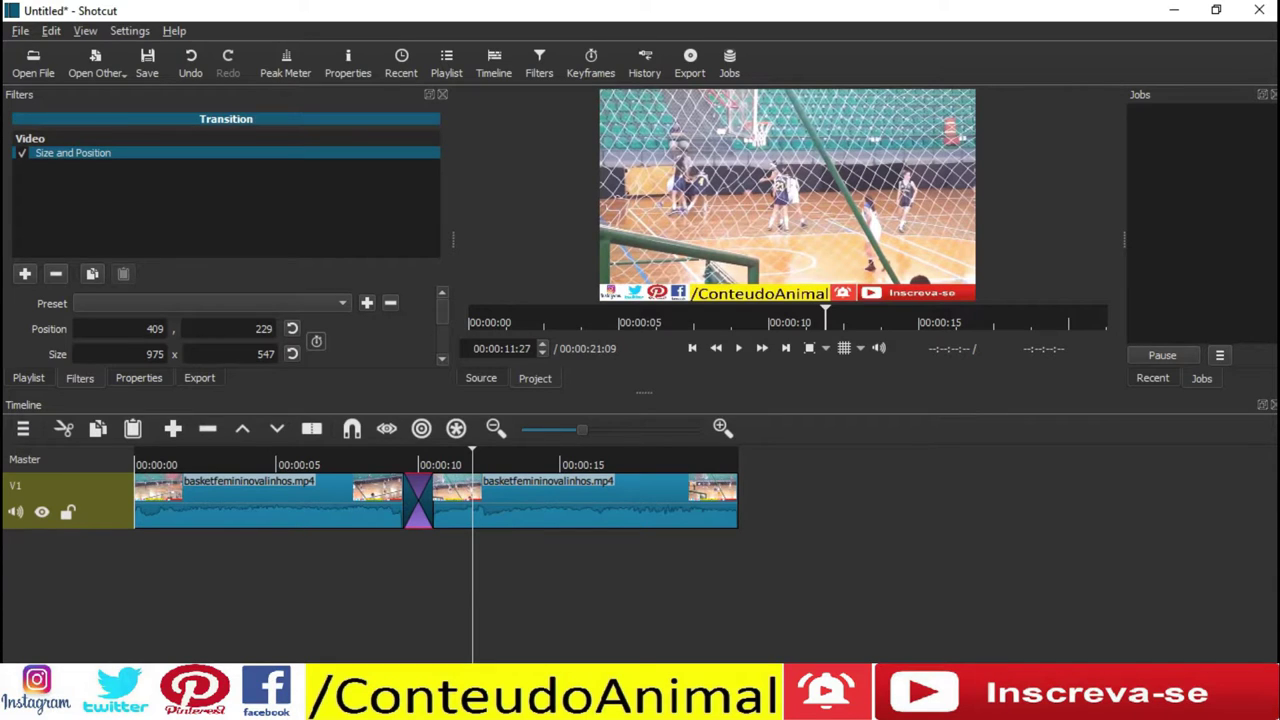
click(22, 153)
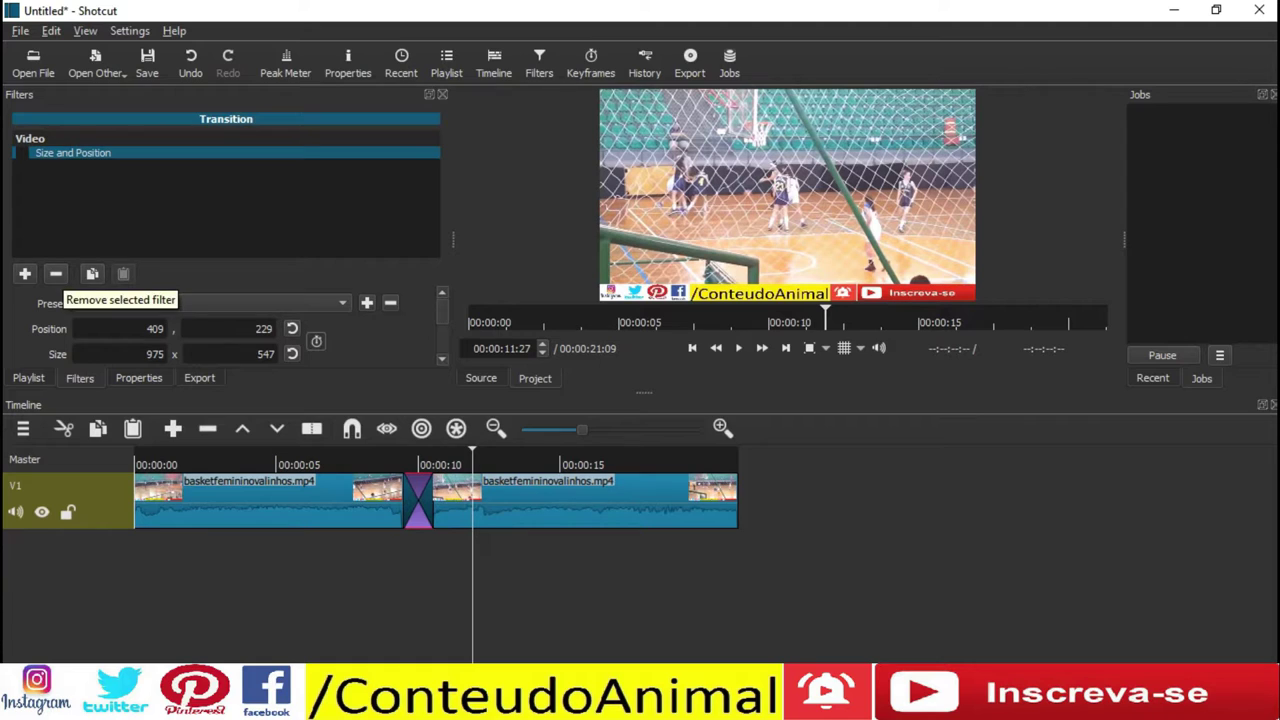
click(56, 273)
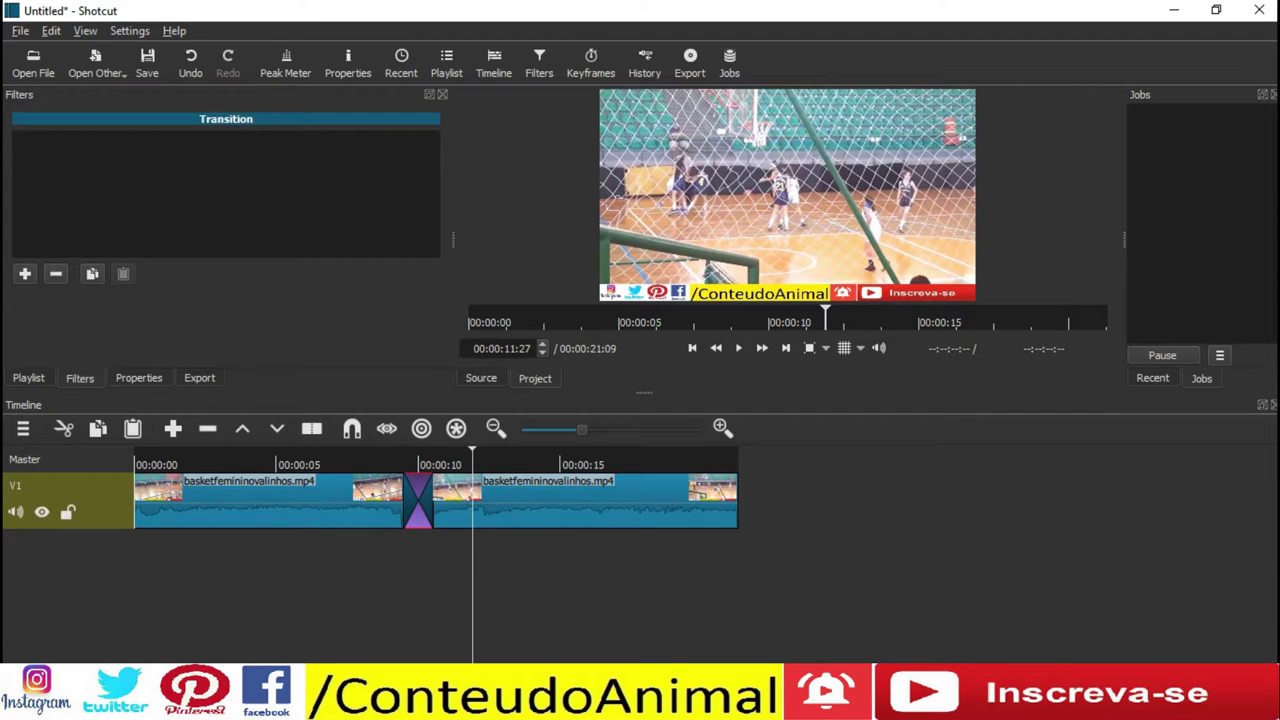
Try to extend the transition's end about 3 seconds and undo the last two timeline changes
drag(433, 500, 515, 500)
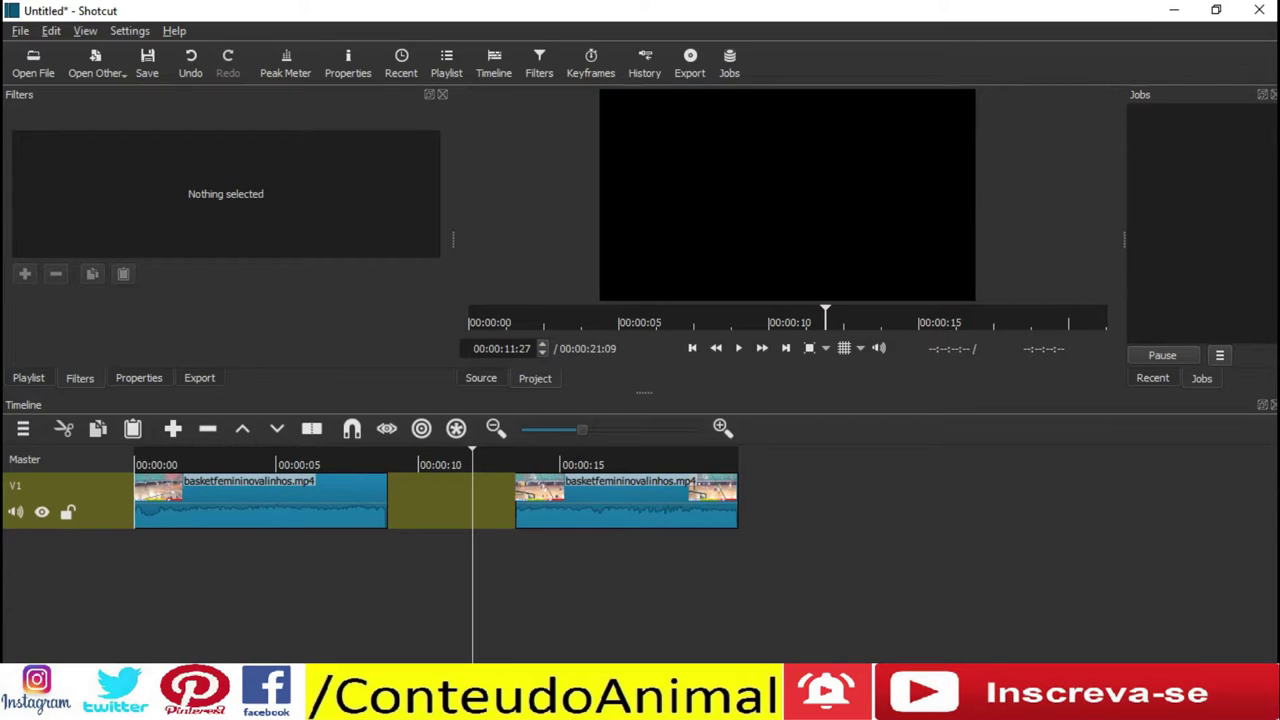
click(190, 62)
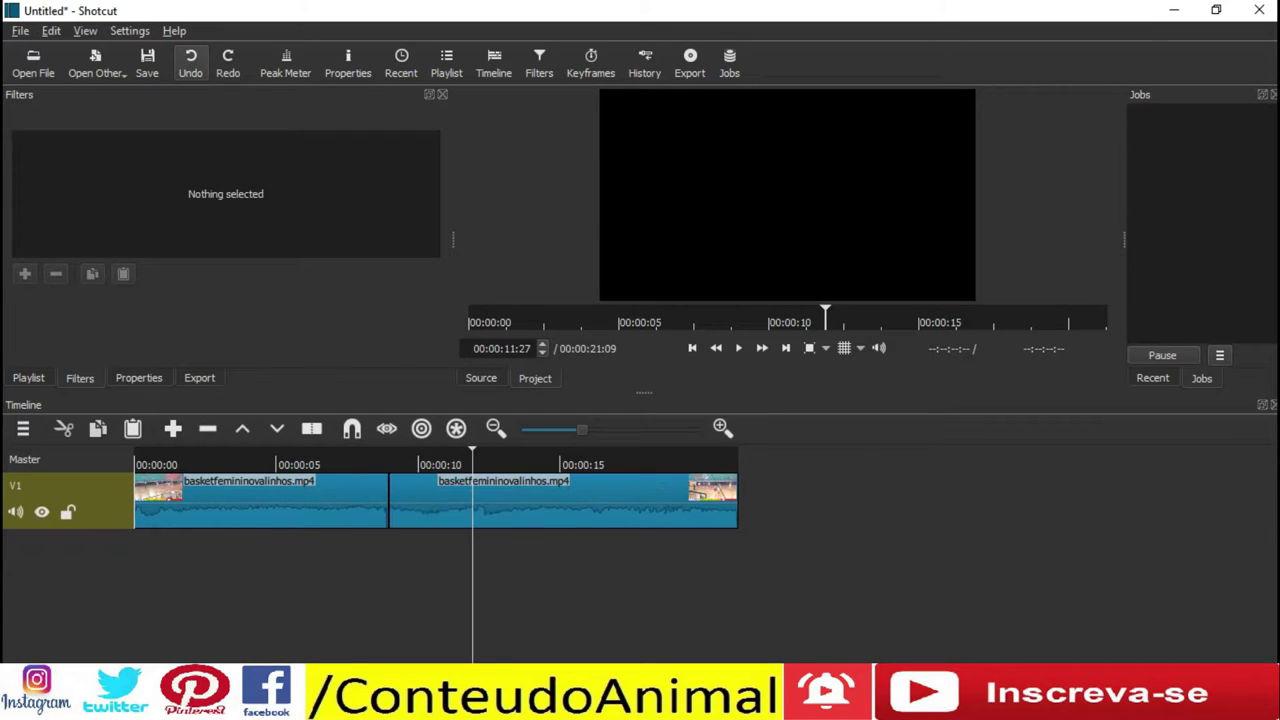
click(190, 62)
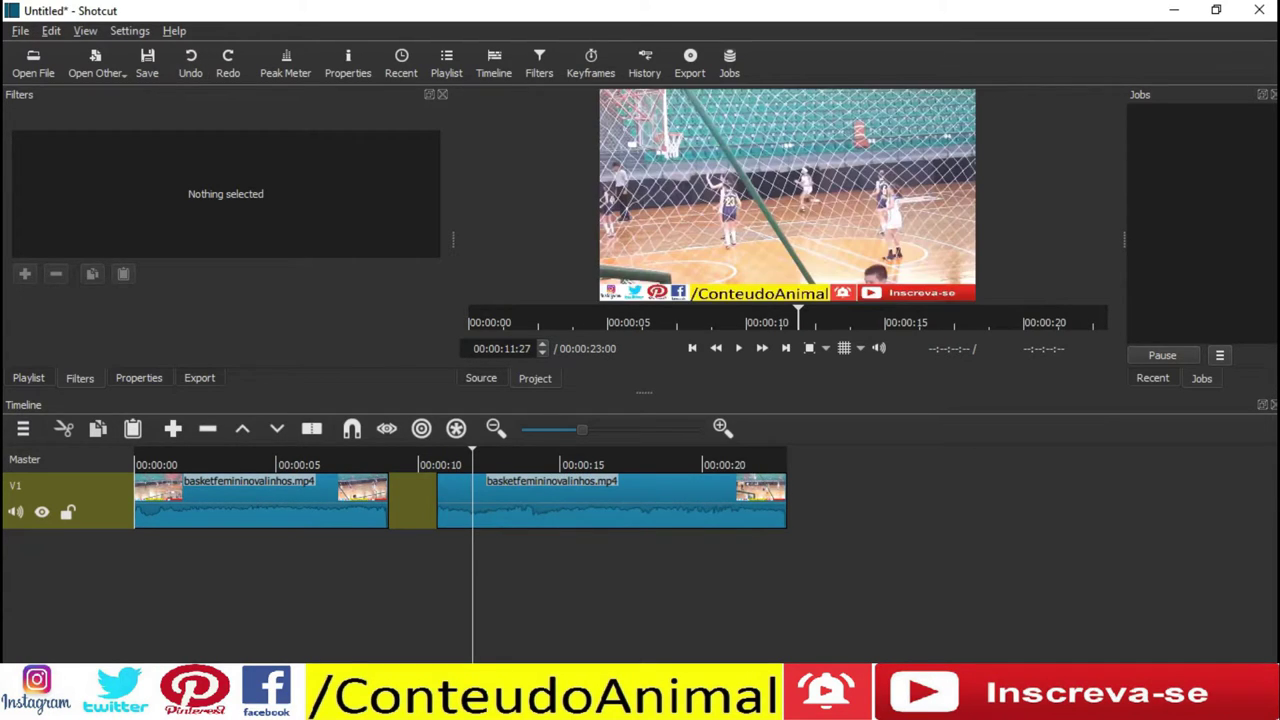
Turn snapping on and overlap the second clip onto the first to create a transition about half a second long
click(580, 503)
drag(580, 503, 498, 503)
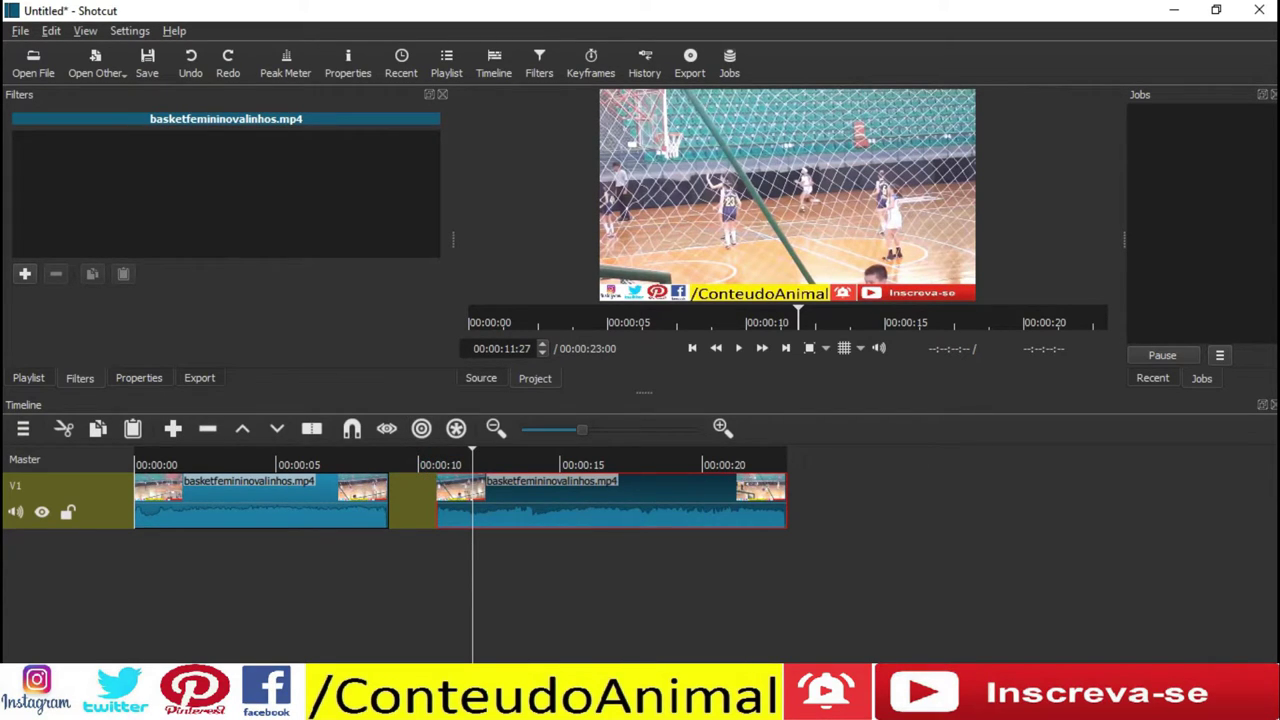
click(520, 463)
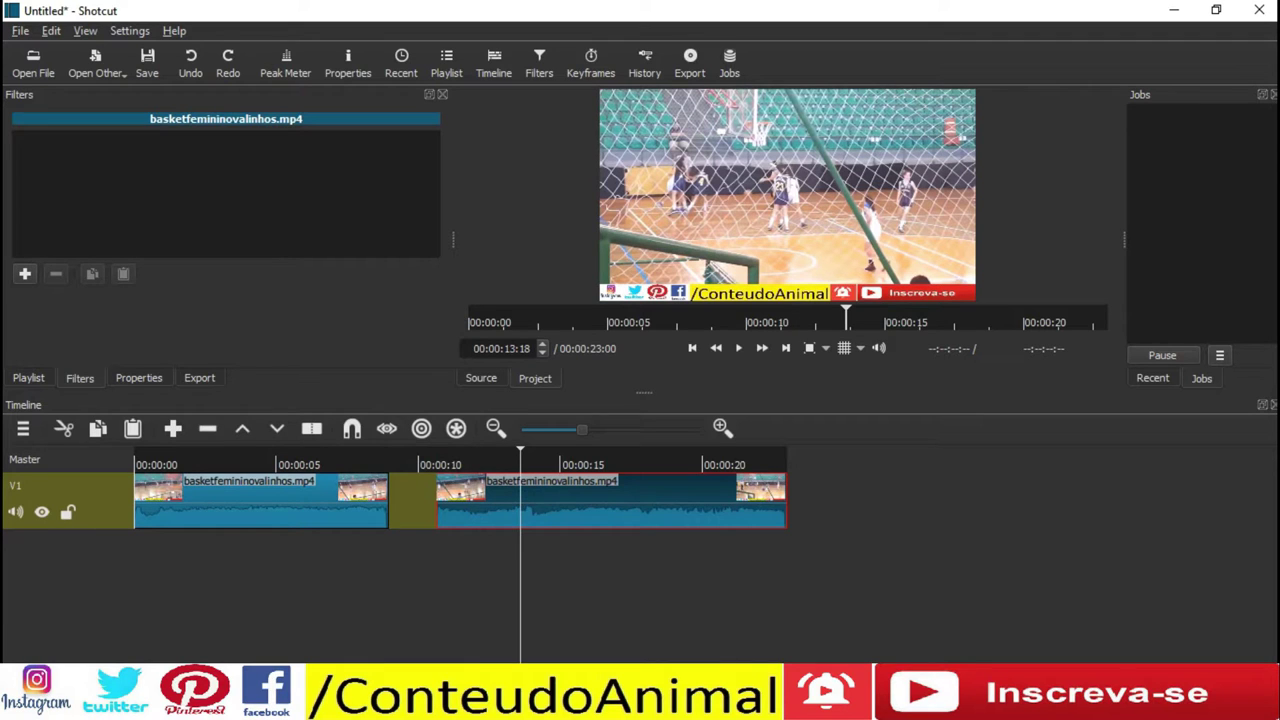
drag(534, 490, 437, 490)
click(352, 428)
drag(525, 490, 335, 492)
click(503, 501)
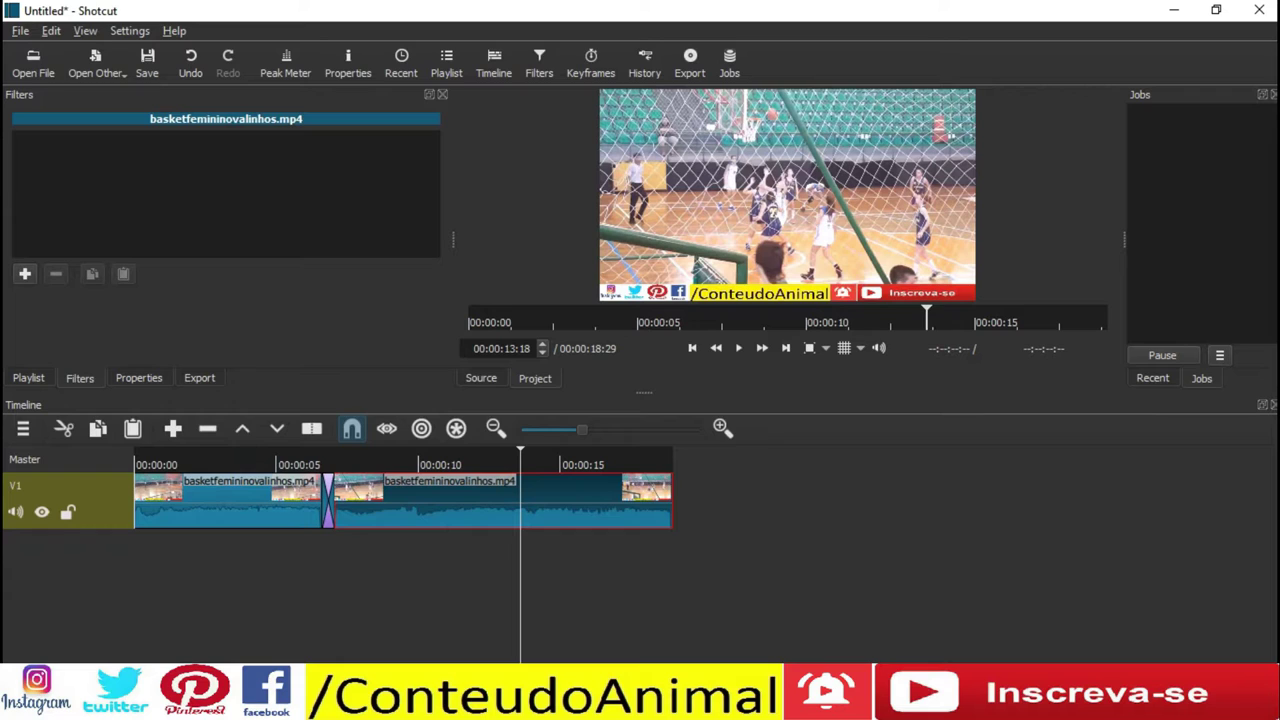
Extend the end of the short transition to make it about 6 seconds long
click(328, 503)
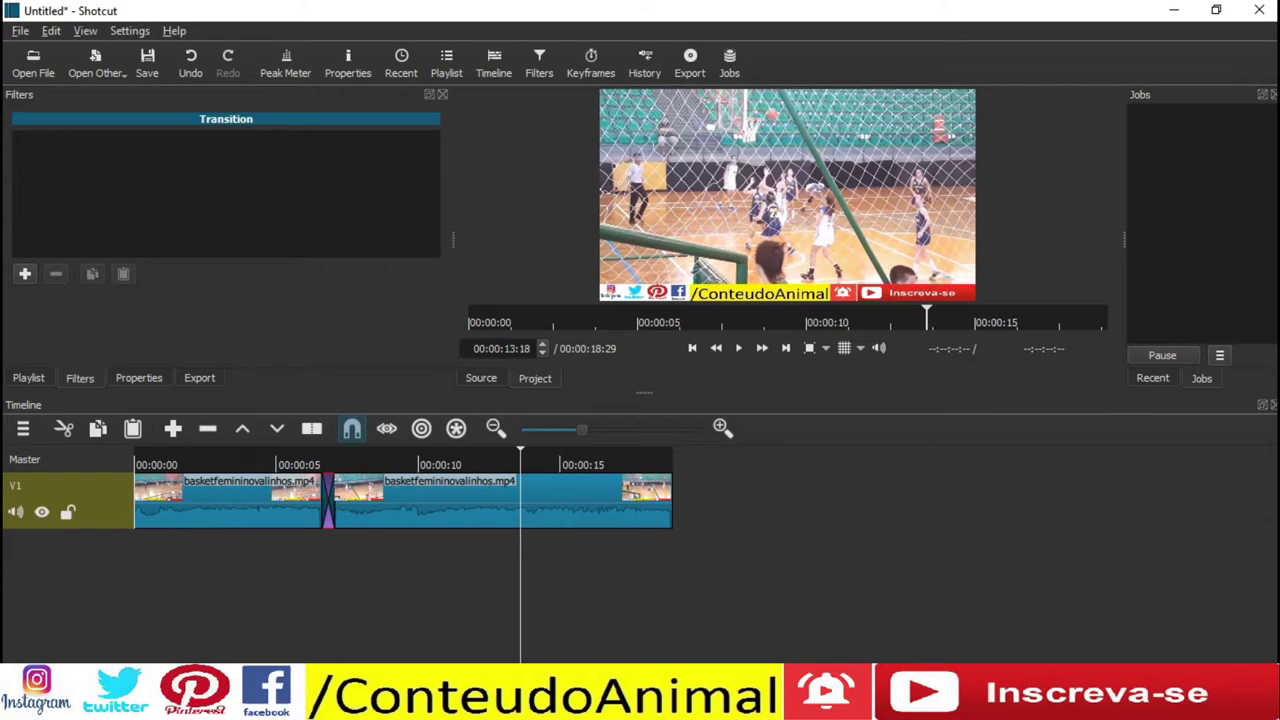
drag(336, 502, 498, 502)
click(512, 502)
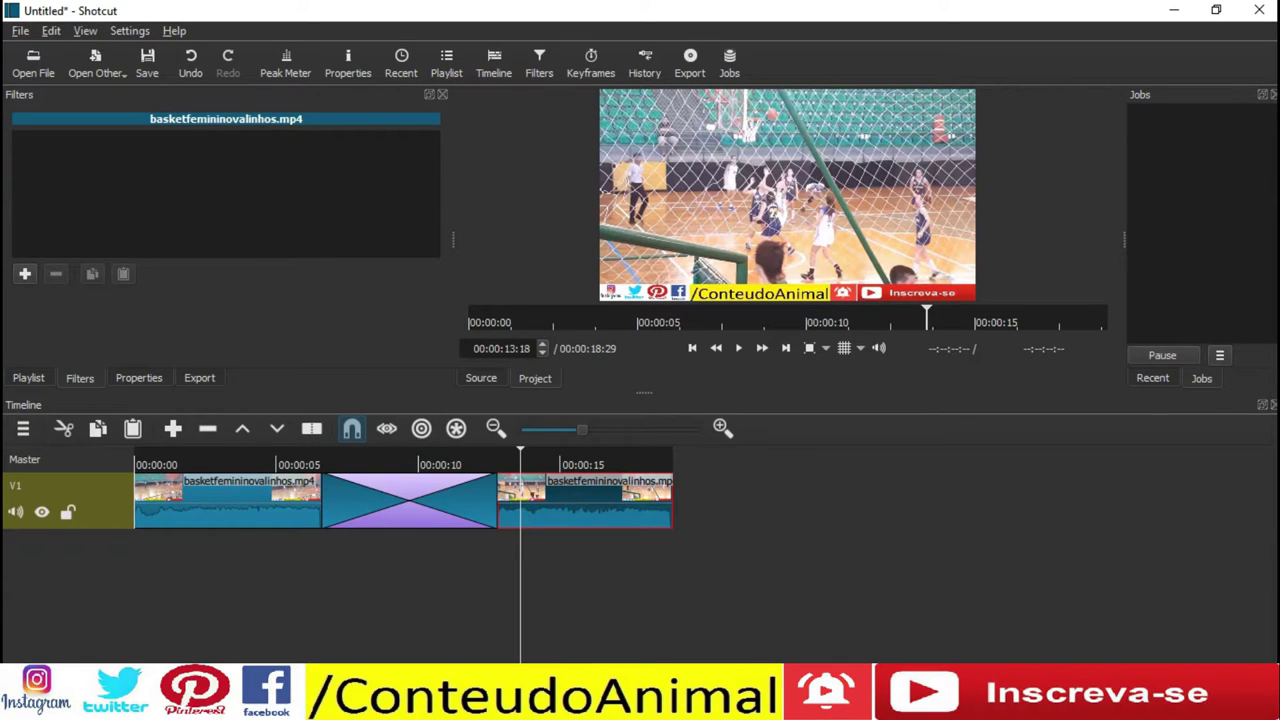
Paste the copied clip at the playhead on V1 and delete the split pieces before and after it
key(ctrl+v)
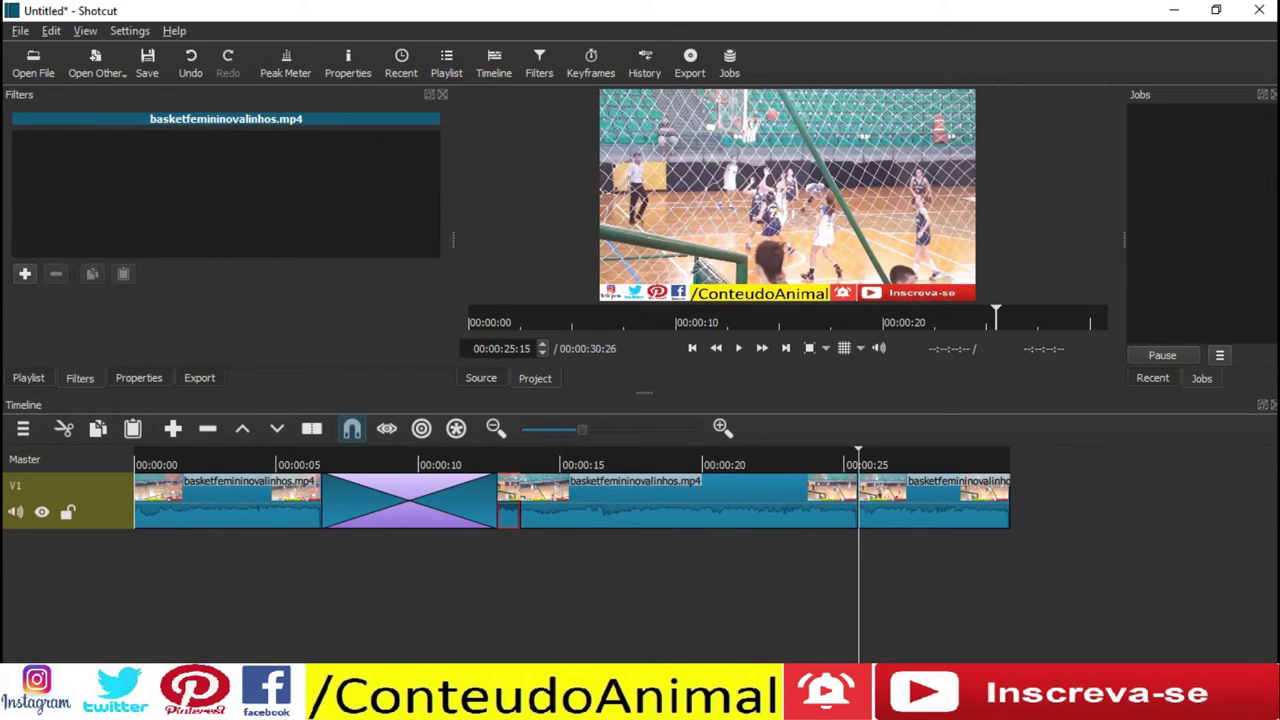
right_click(509, 496)
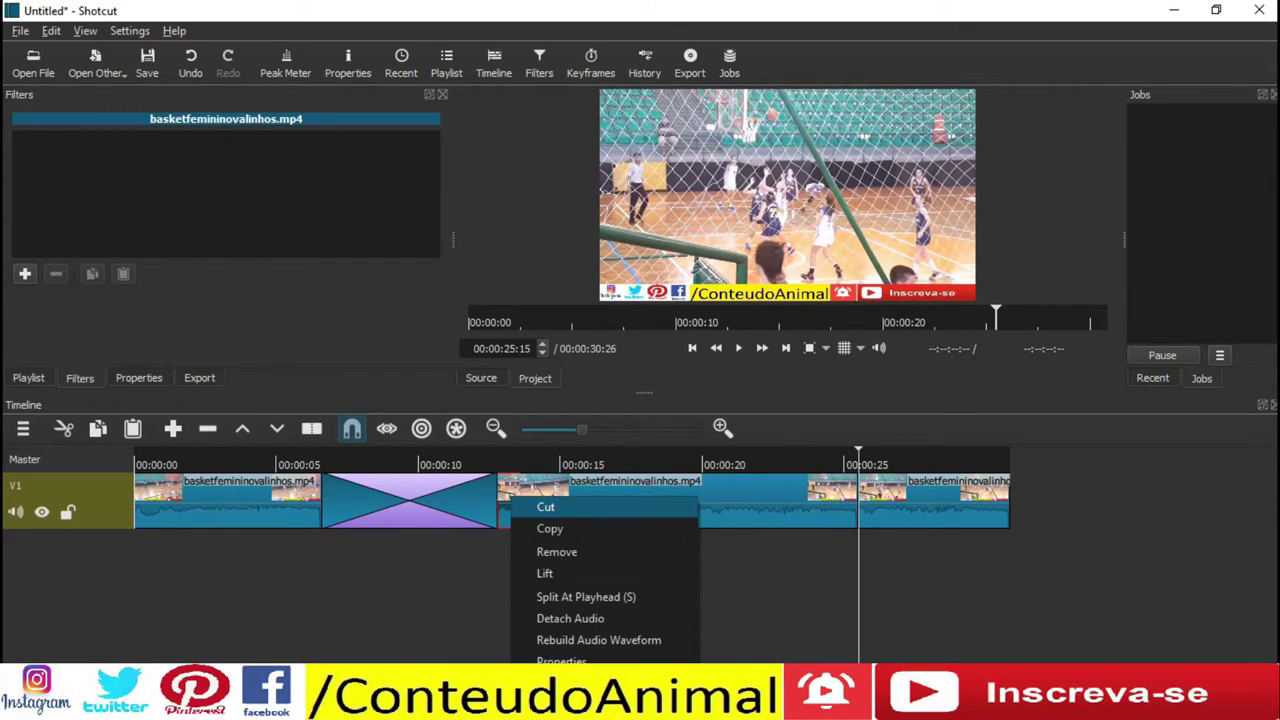
click(549, 528)
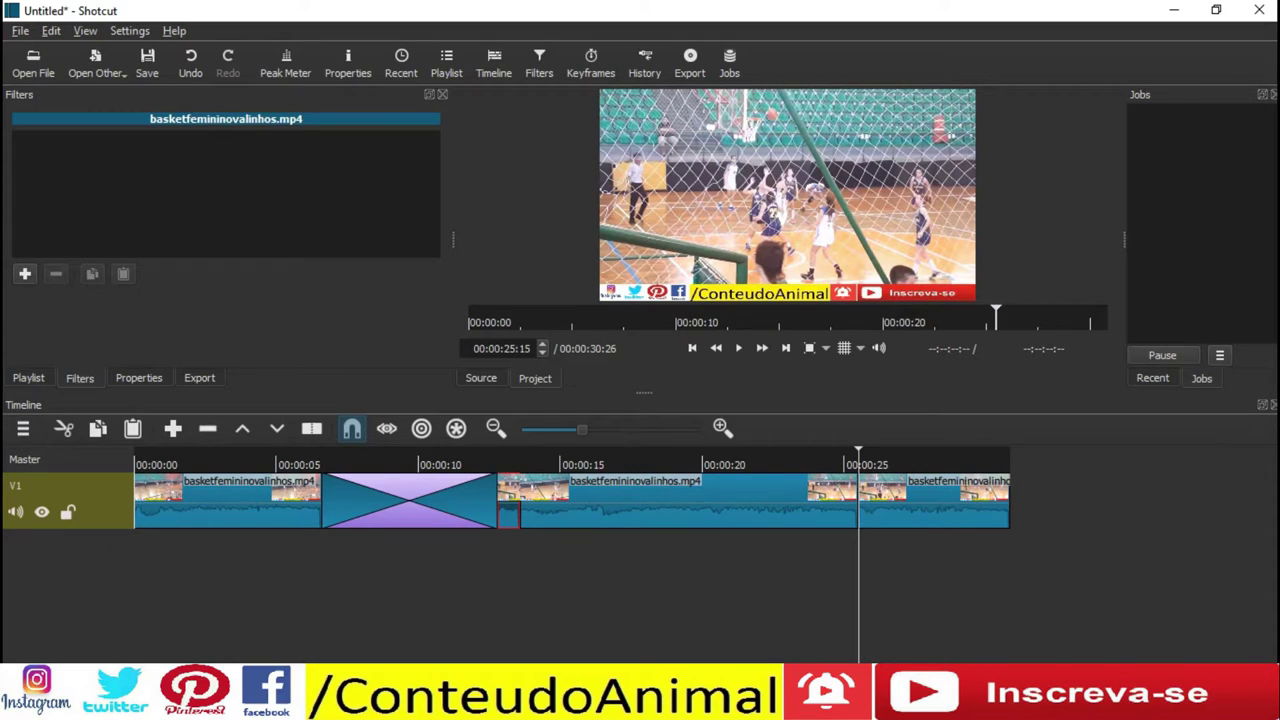
key(Delete)
click(911, 505)
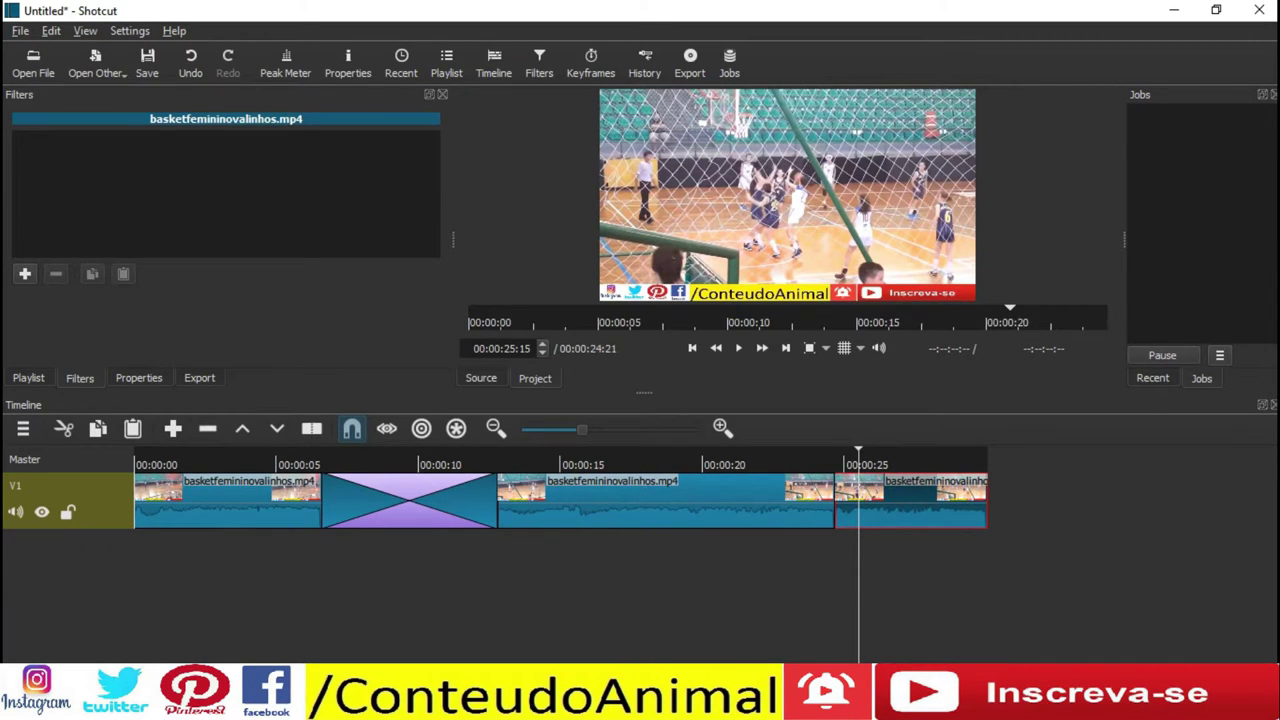
key(Delete)
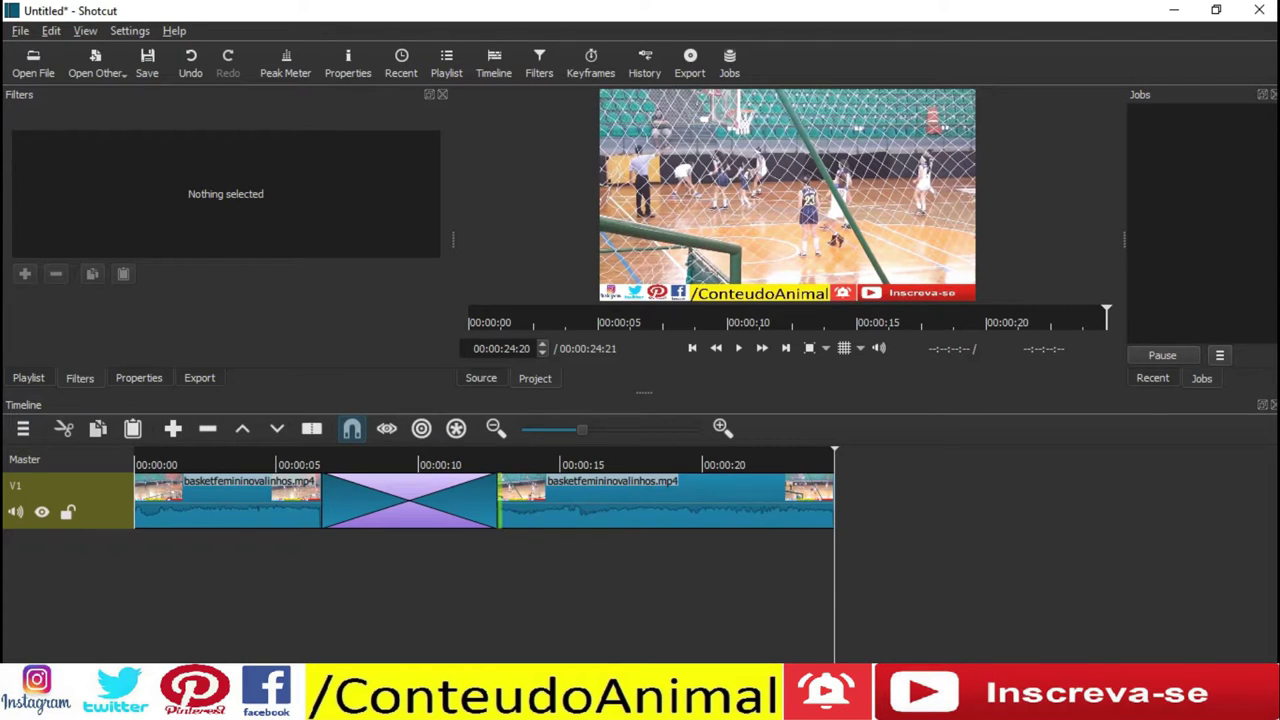
Extend the end of the transition to make it about 6.5 seconds long and play the timeline through it
mouse_move(498, 505)
mouse_down()
mouse_move(464, 505)
mouse_move(509, 505)
mouse_up()
drag(613, 505, 613, 505)
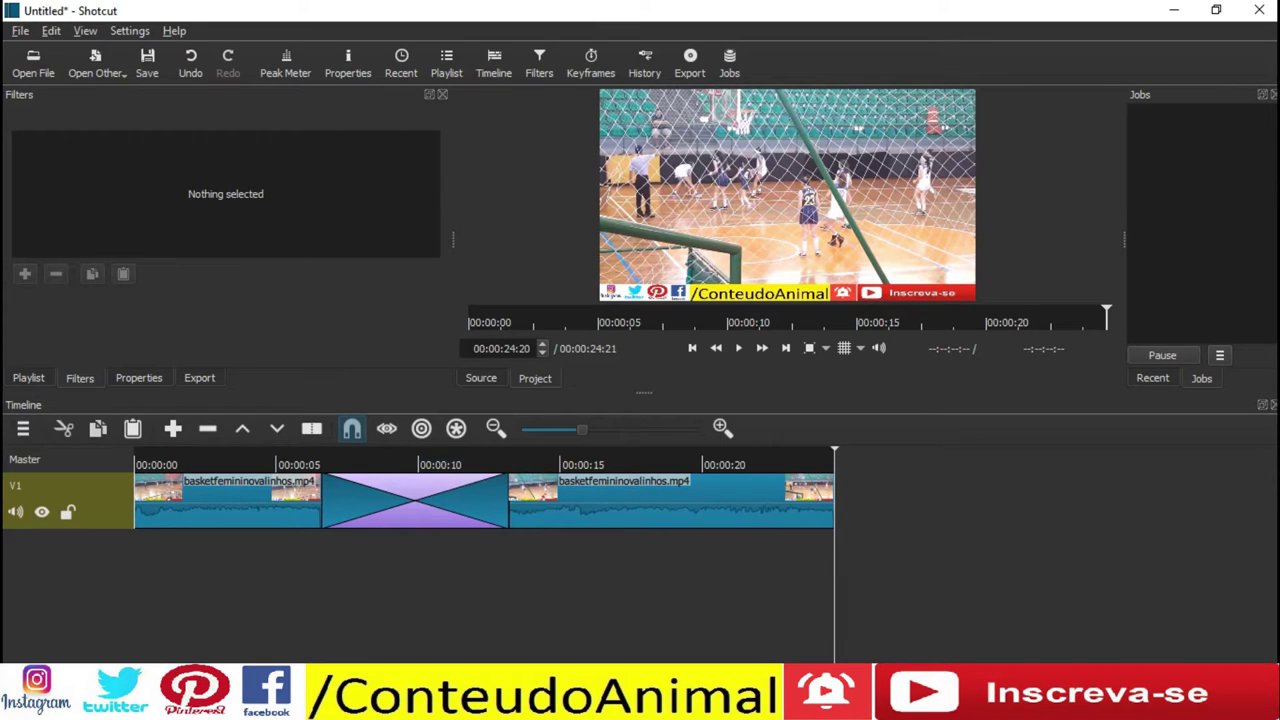
click(315, 463)
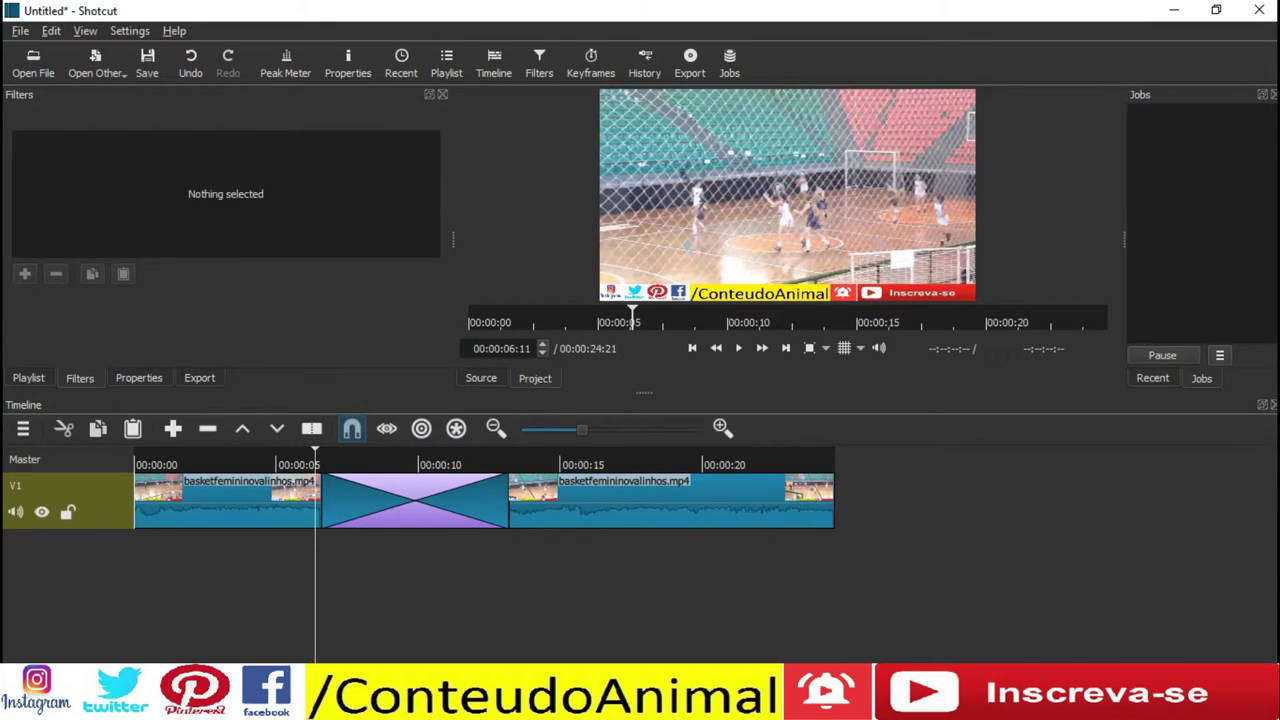
click(738, 348)
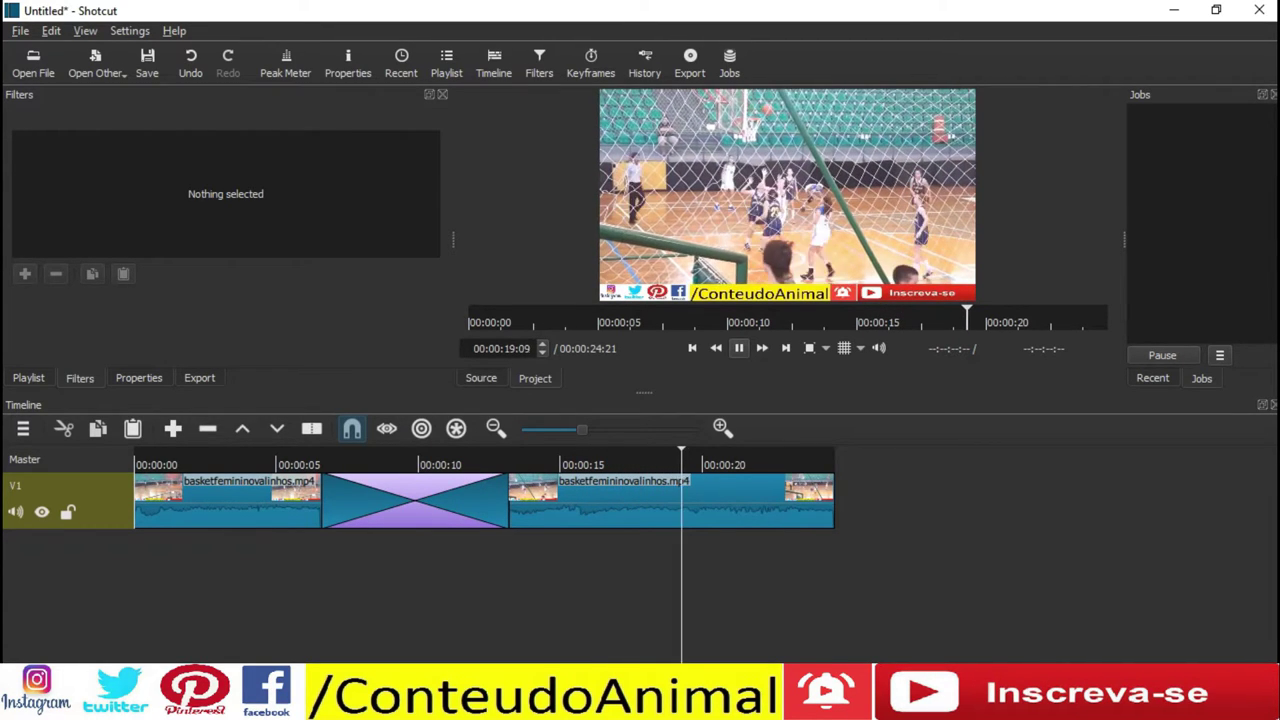
key(space)
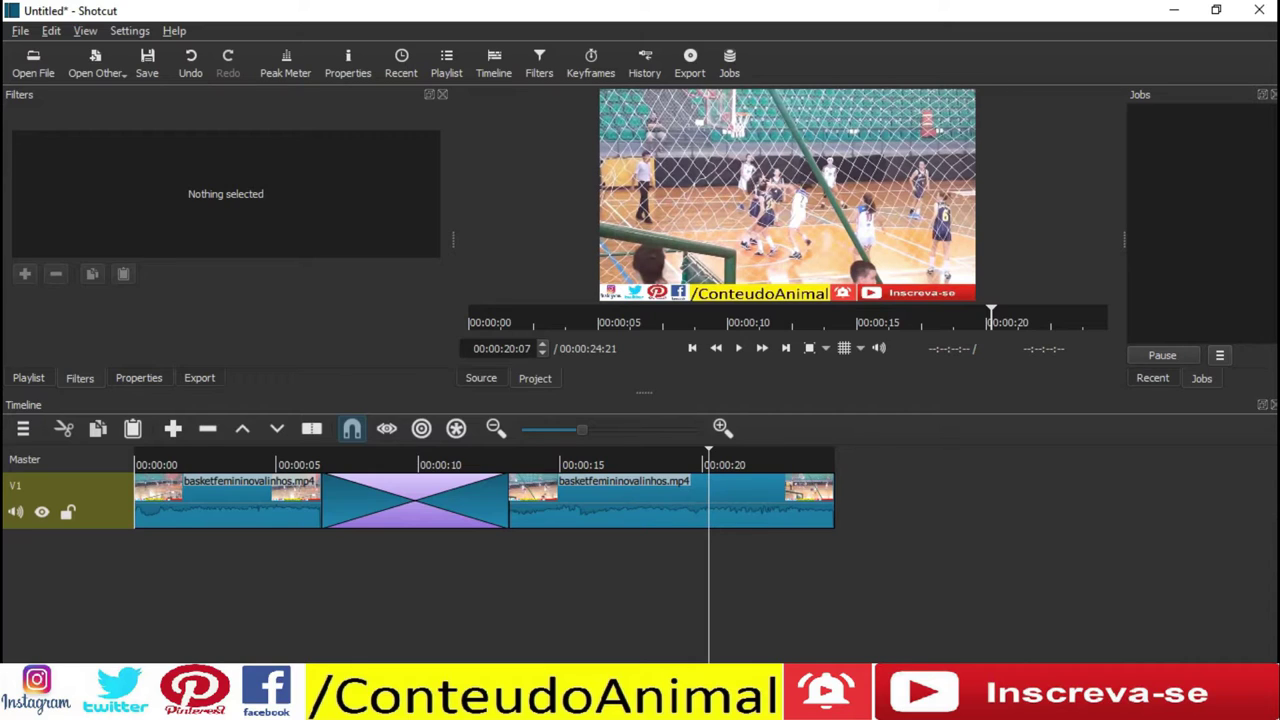
Shorten the transition's end to make it about 5 seconds long and set its video type to Custom using extra.jpg
drag(510, 500, 472, 500)
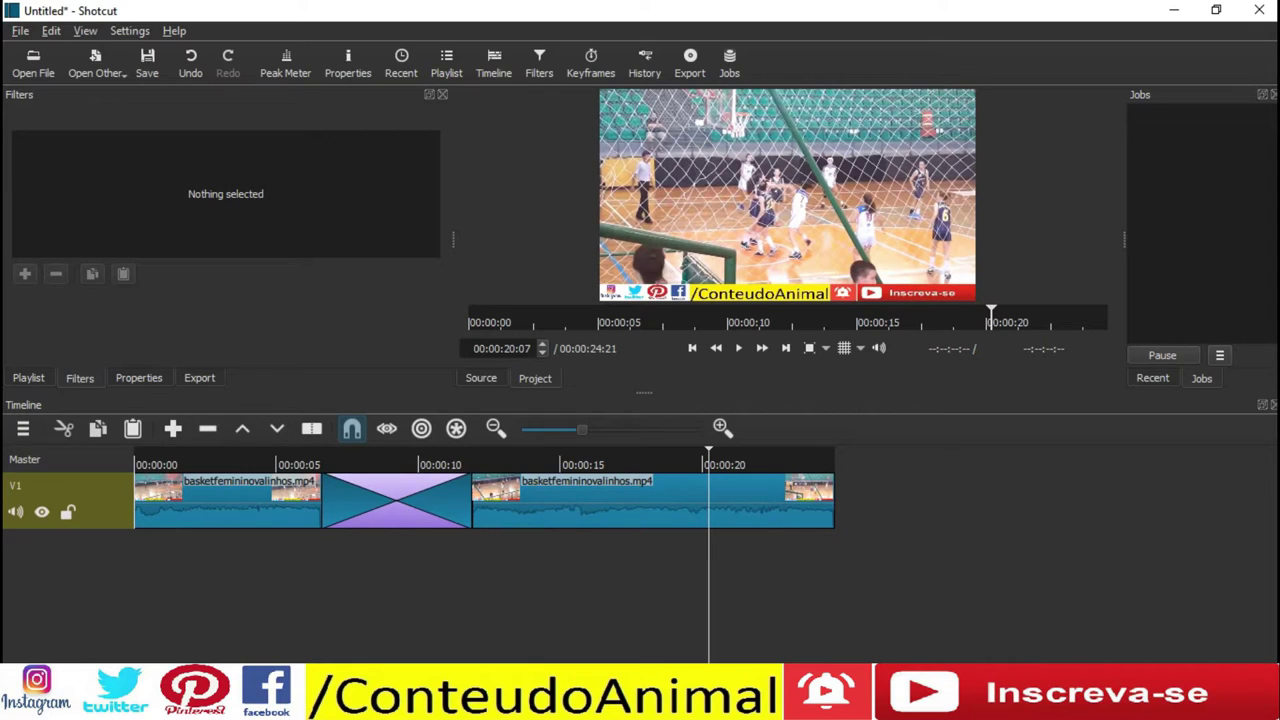
click(139, 378)
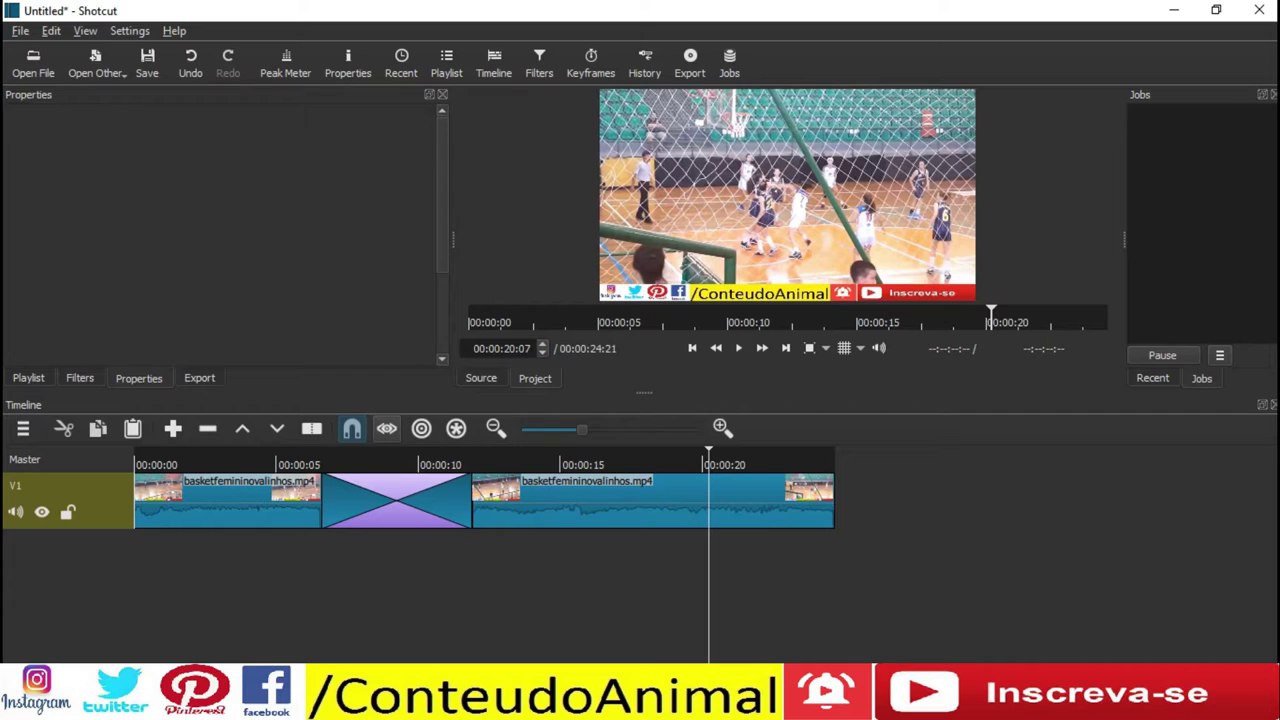
click(394, 501)
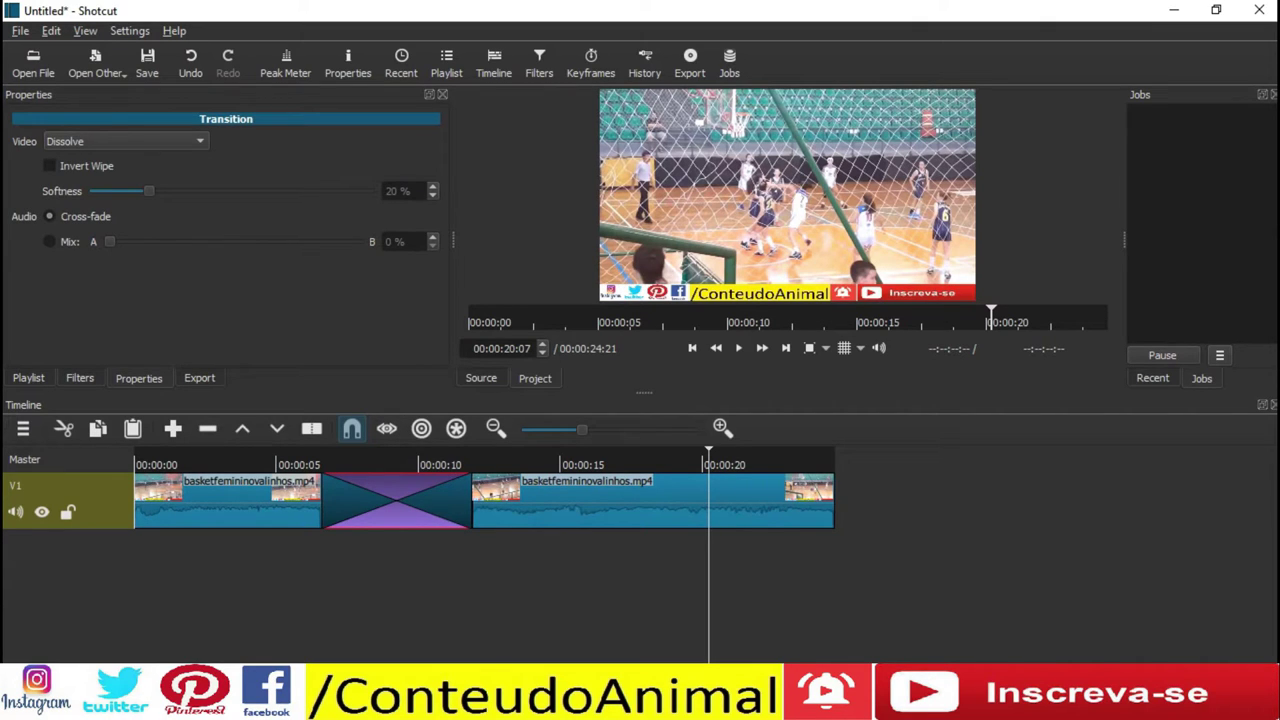
click(127, 141)
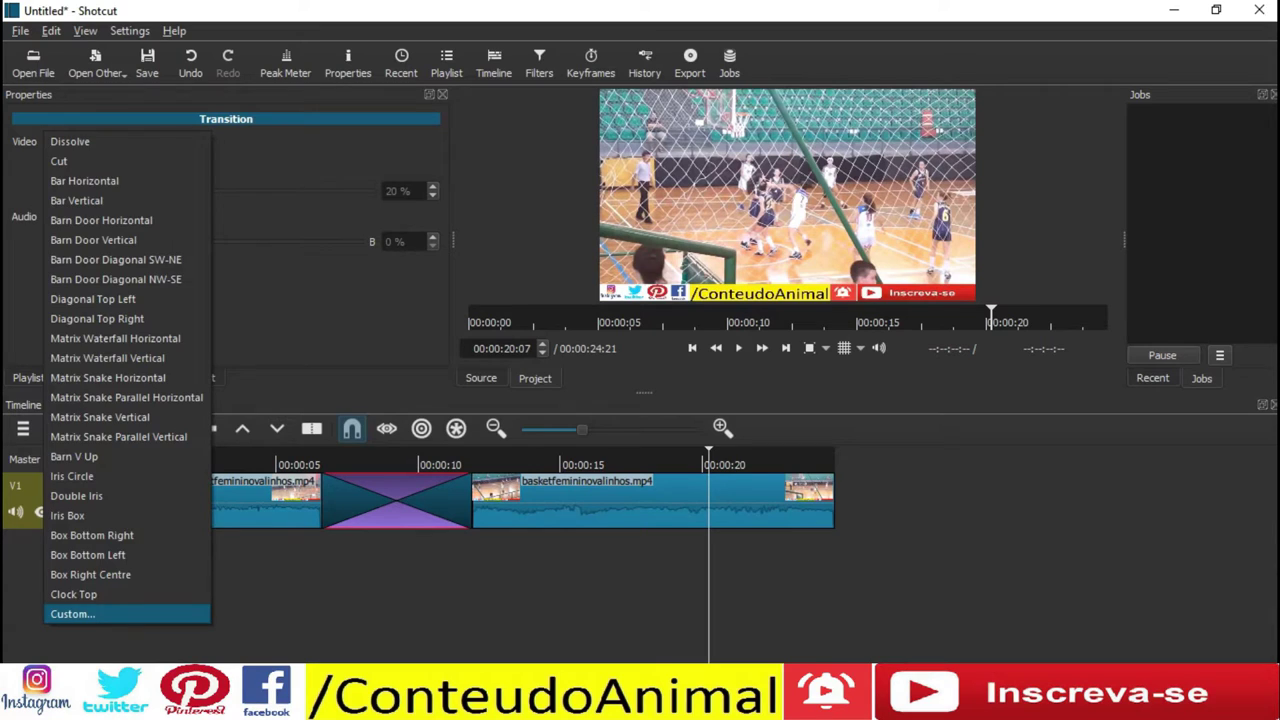
key(Escape)
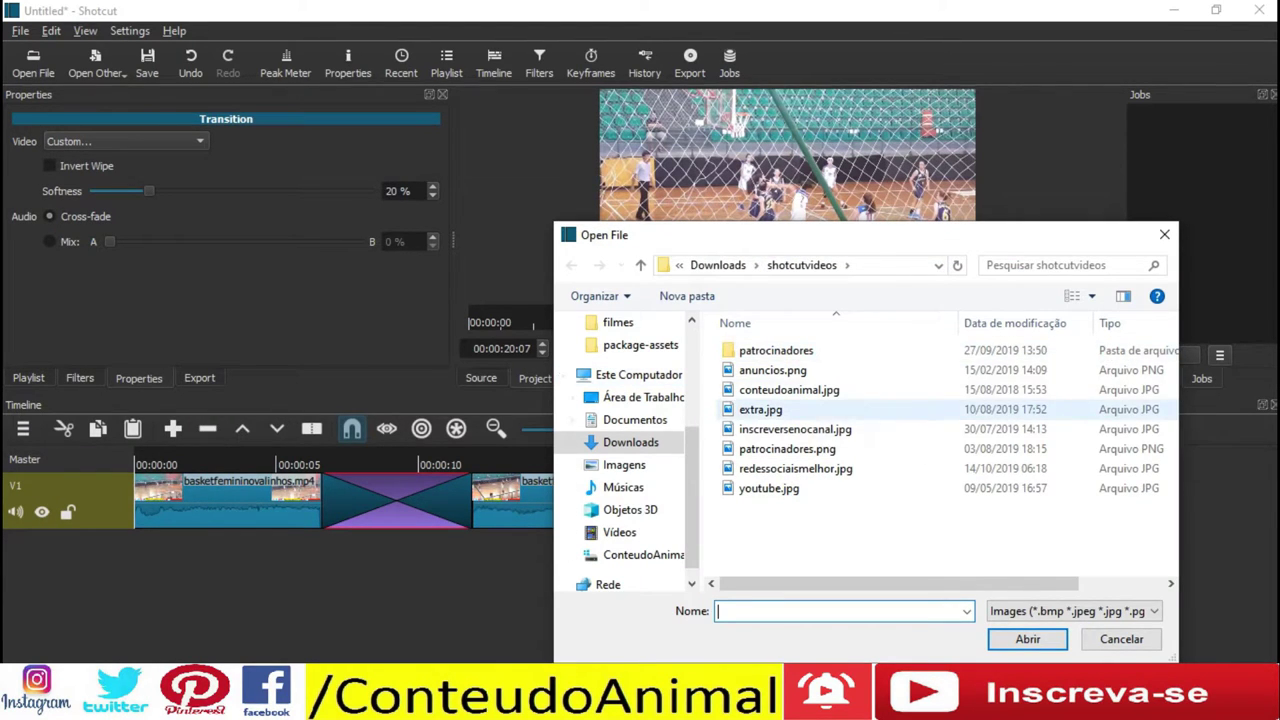
double_click(777, 410)
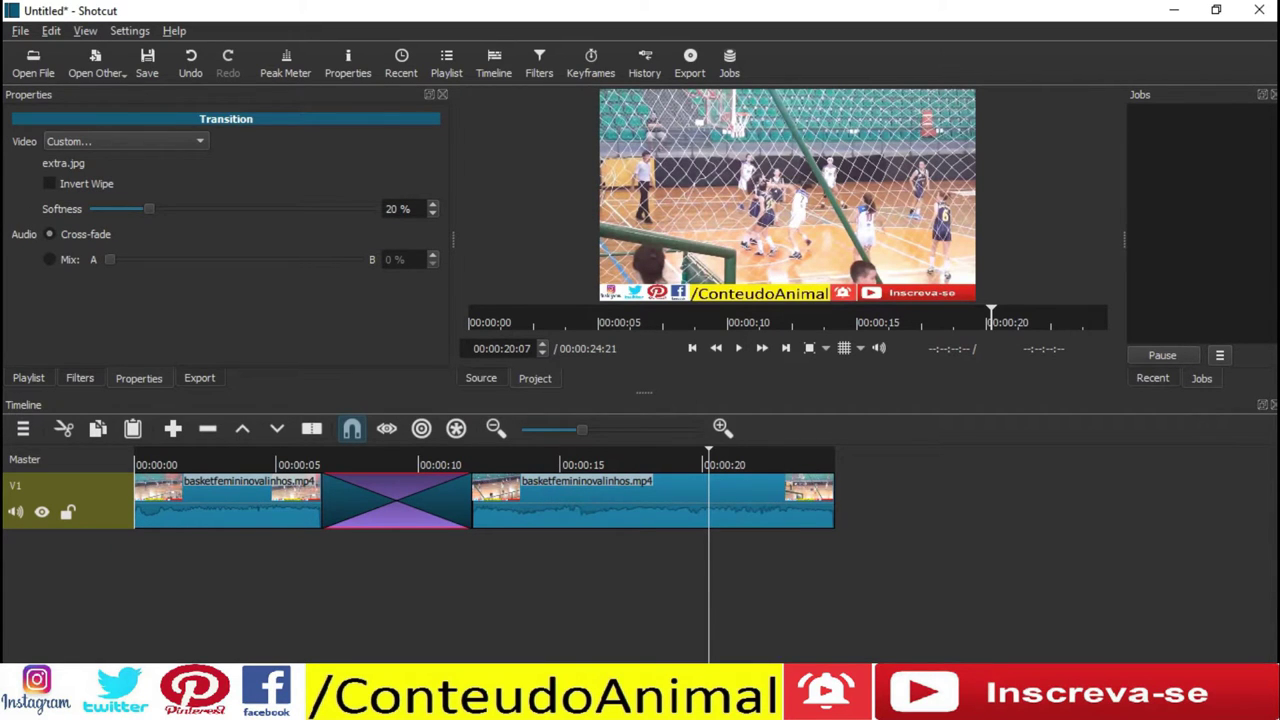
Play the timeline twice from just before the transition to preview the custom extra.jpg wipe
click(318, 464)
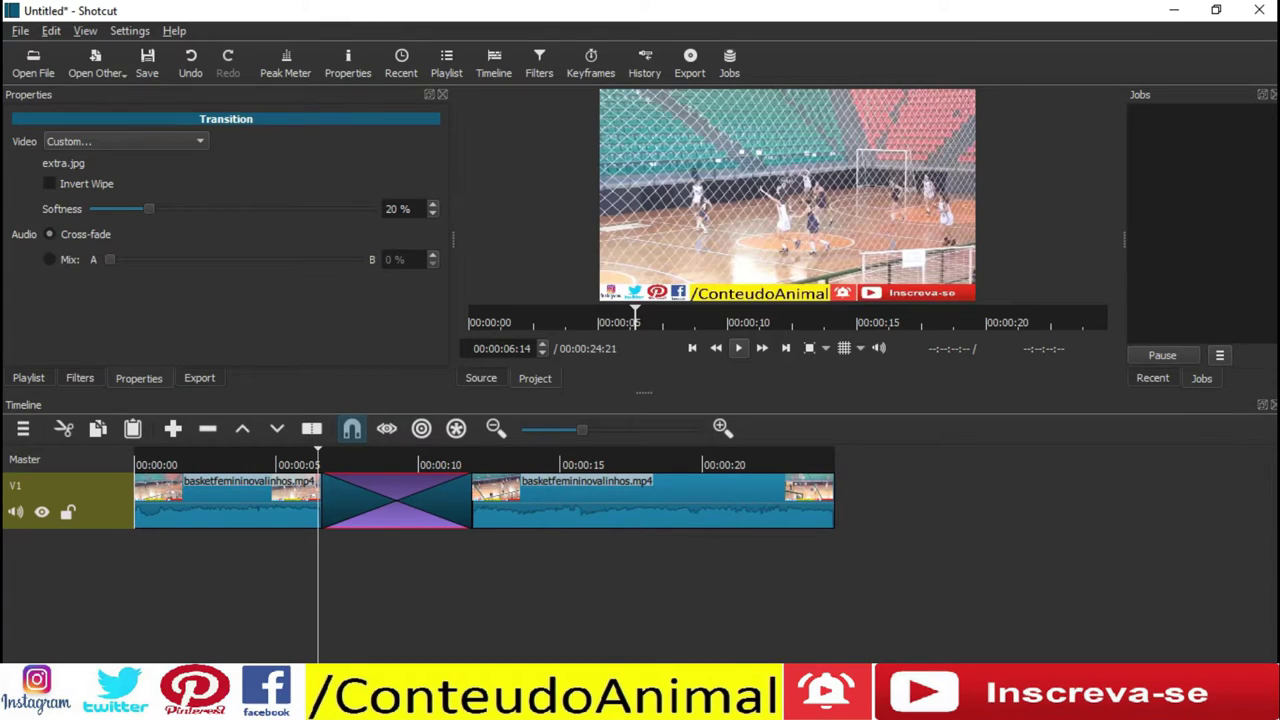
key(space)
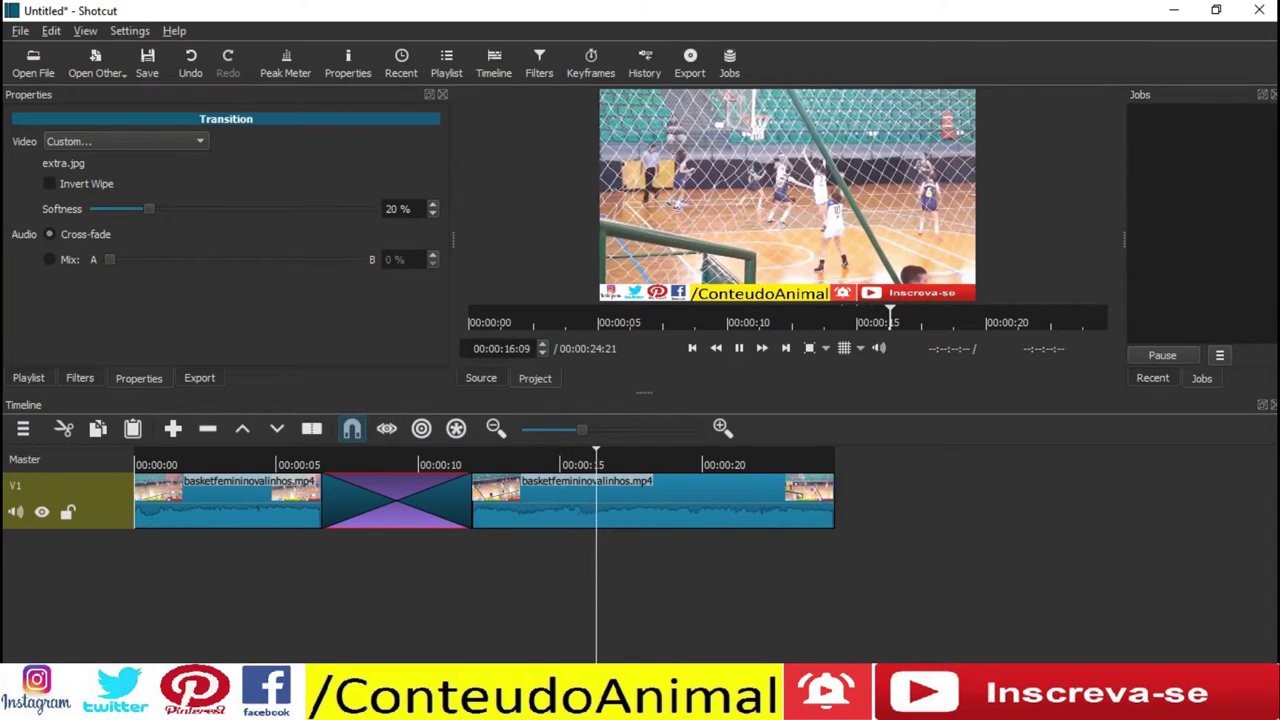
click(319, 464)
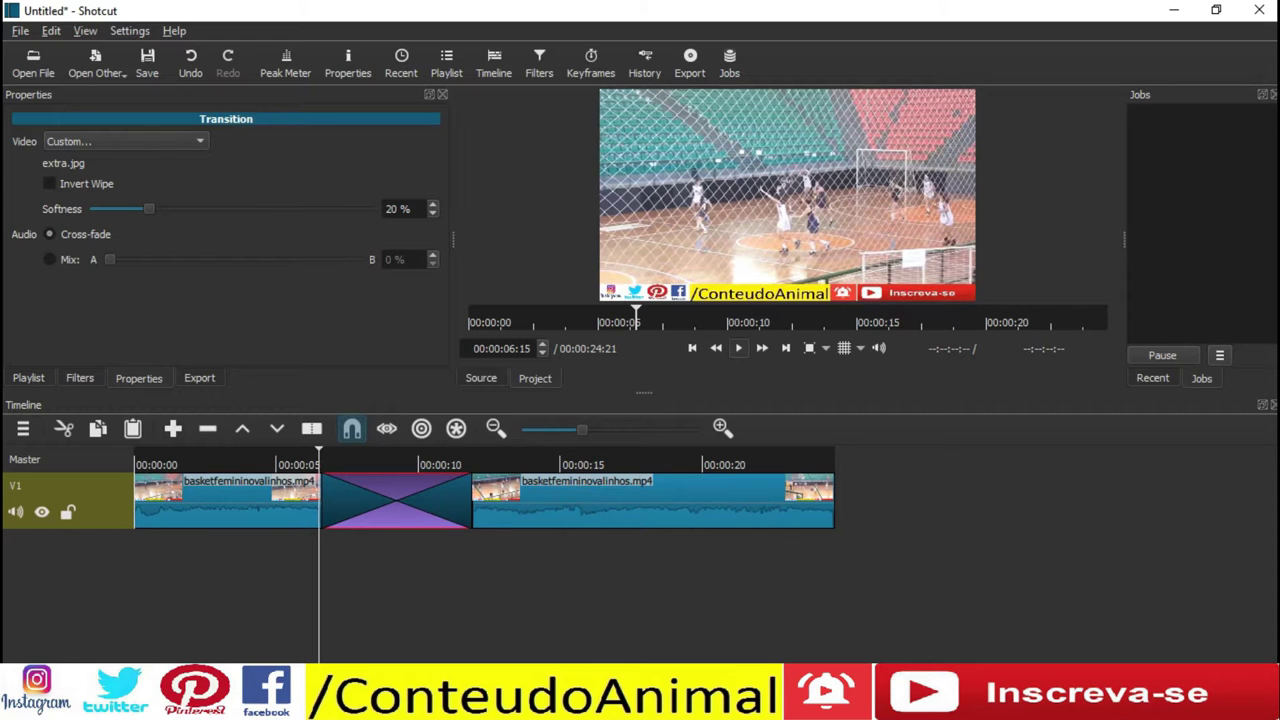
click(738, 348)
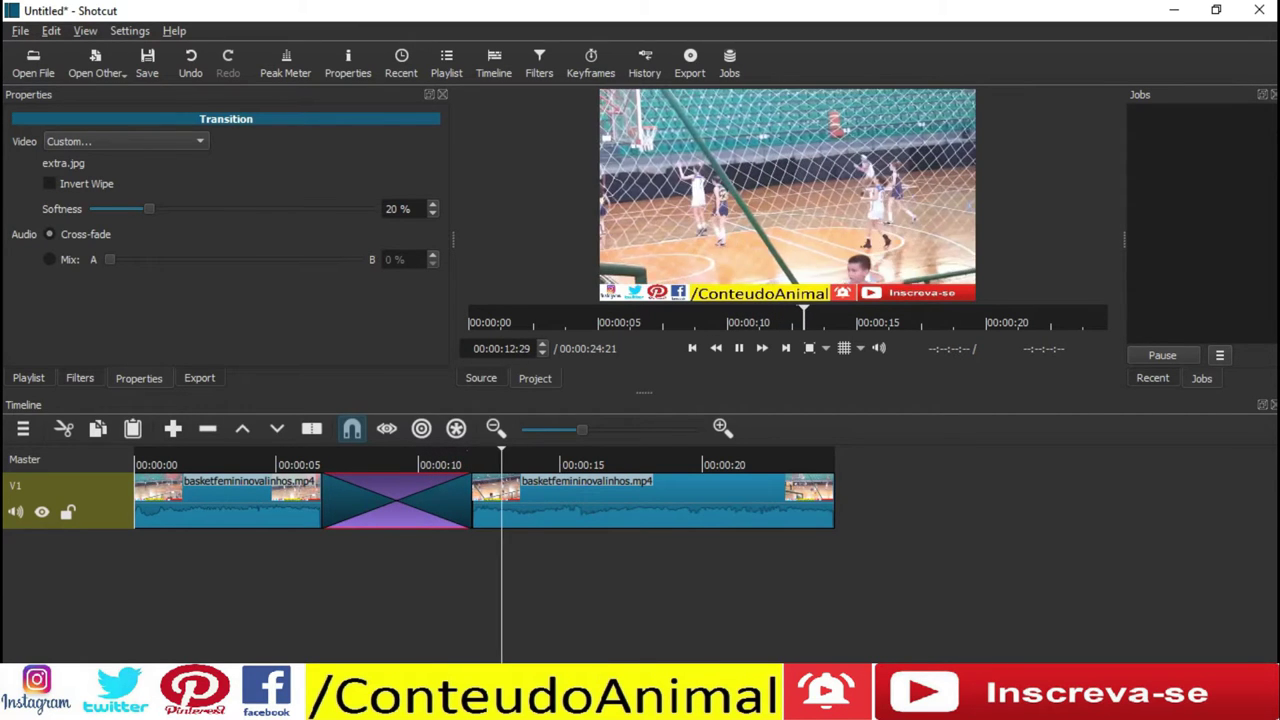
key(space)
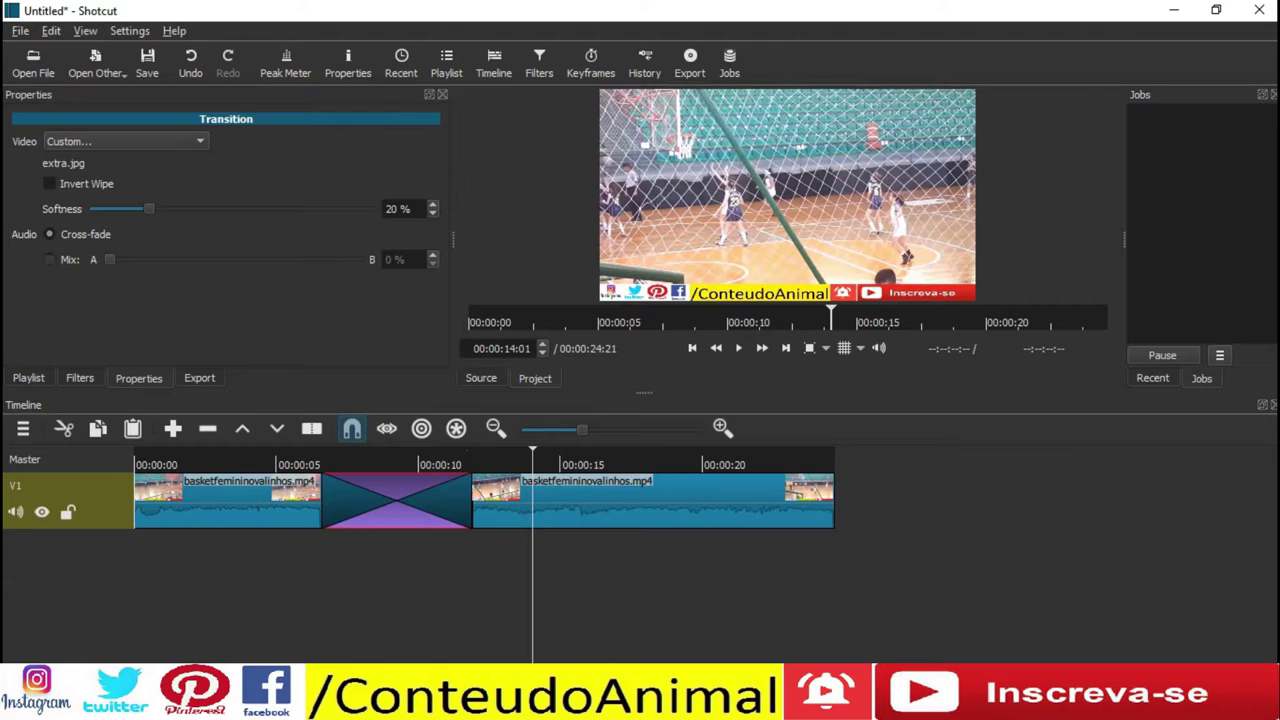
Switch the transition's audio from Cross-fade to Mix at 49 % and play the timeline from just before the transition
click(236, 260)
drag(134, 260, 250, 260)
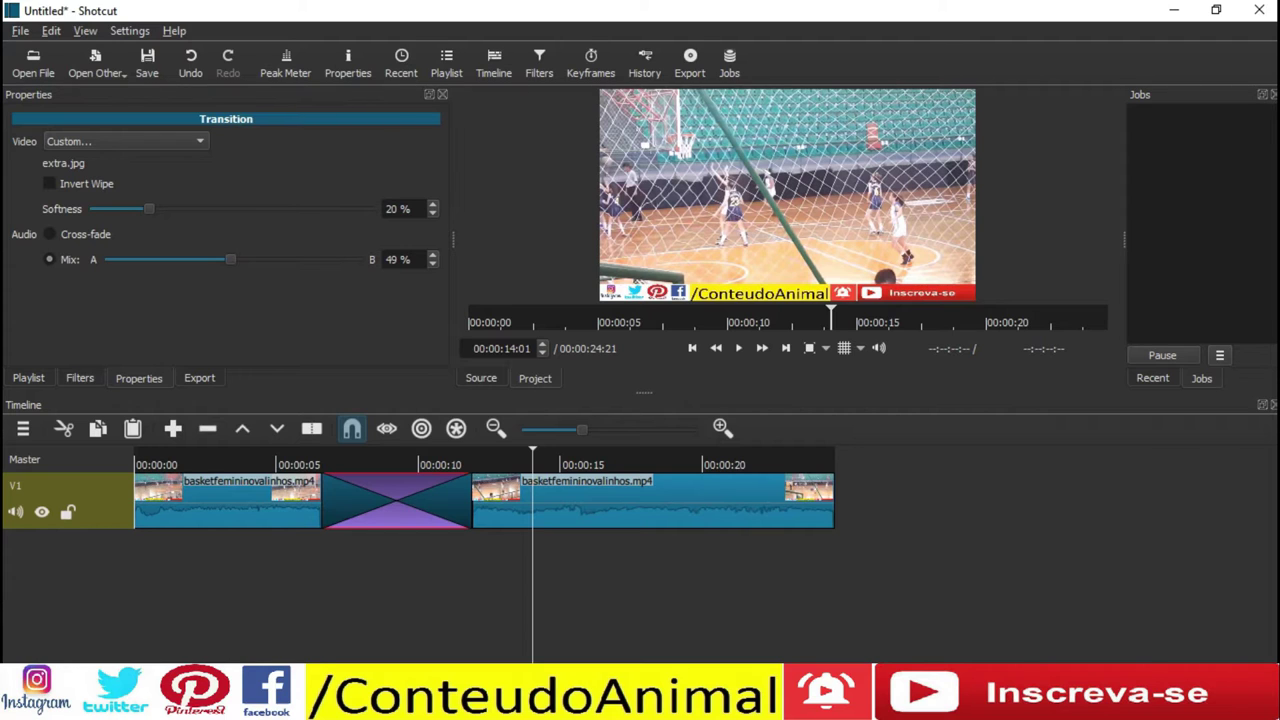
click(319, 464)
key(space)
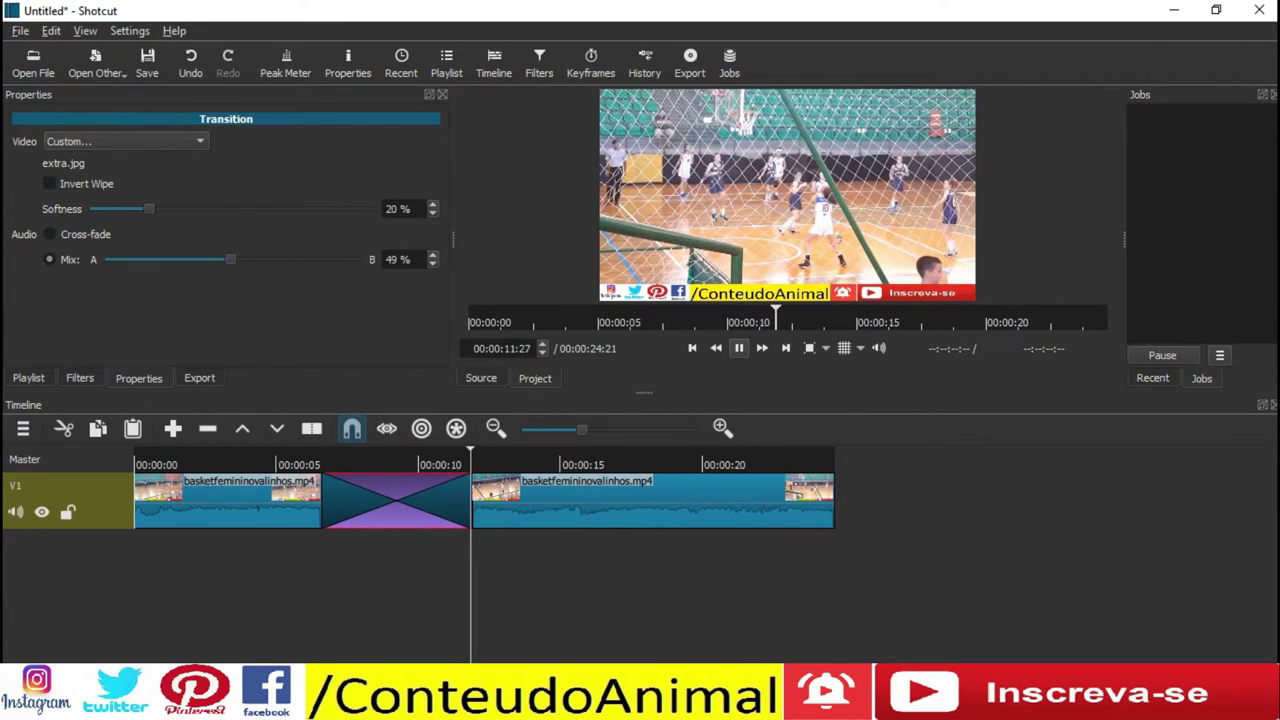
key(space)
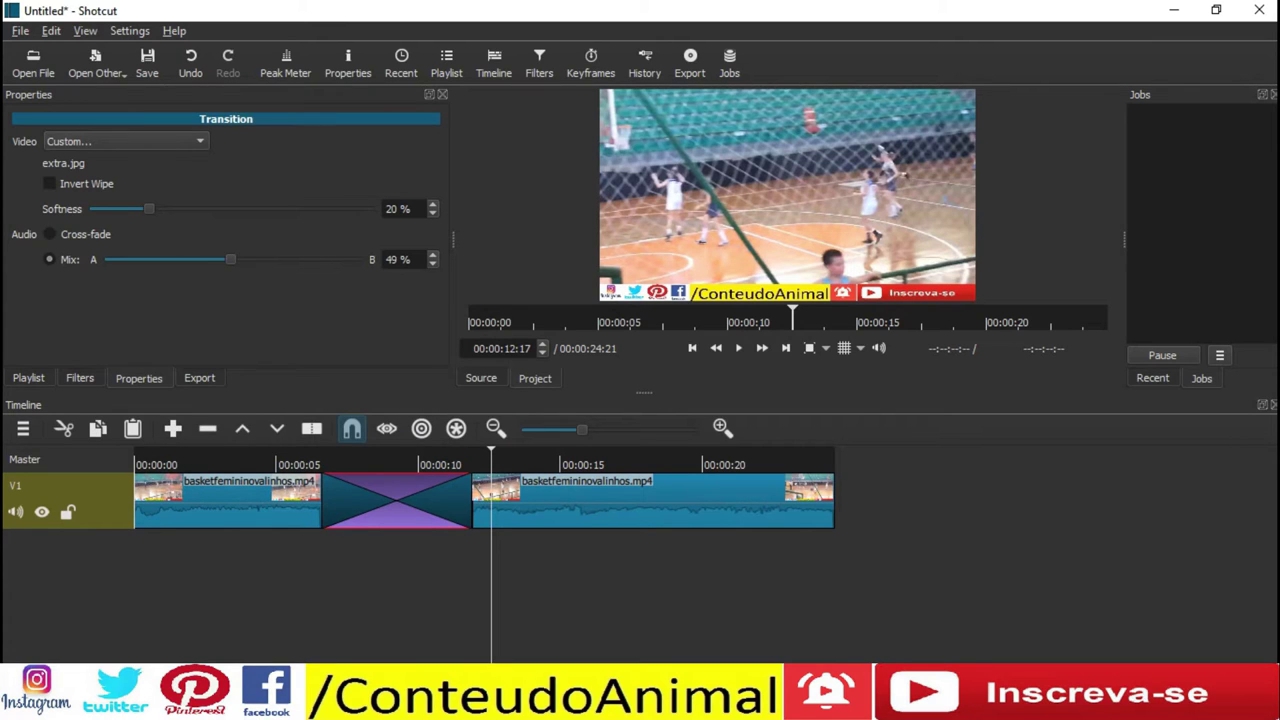
Change the transition's video type to Double Iris and play it back twice from just before its start
click(127, 141)
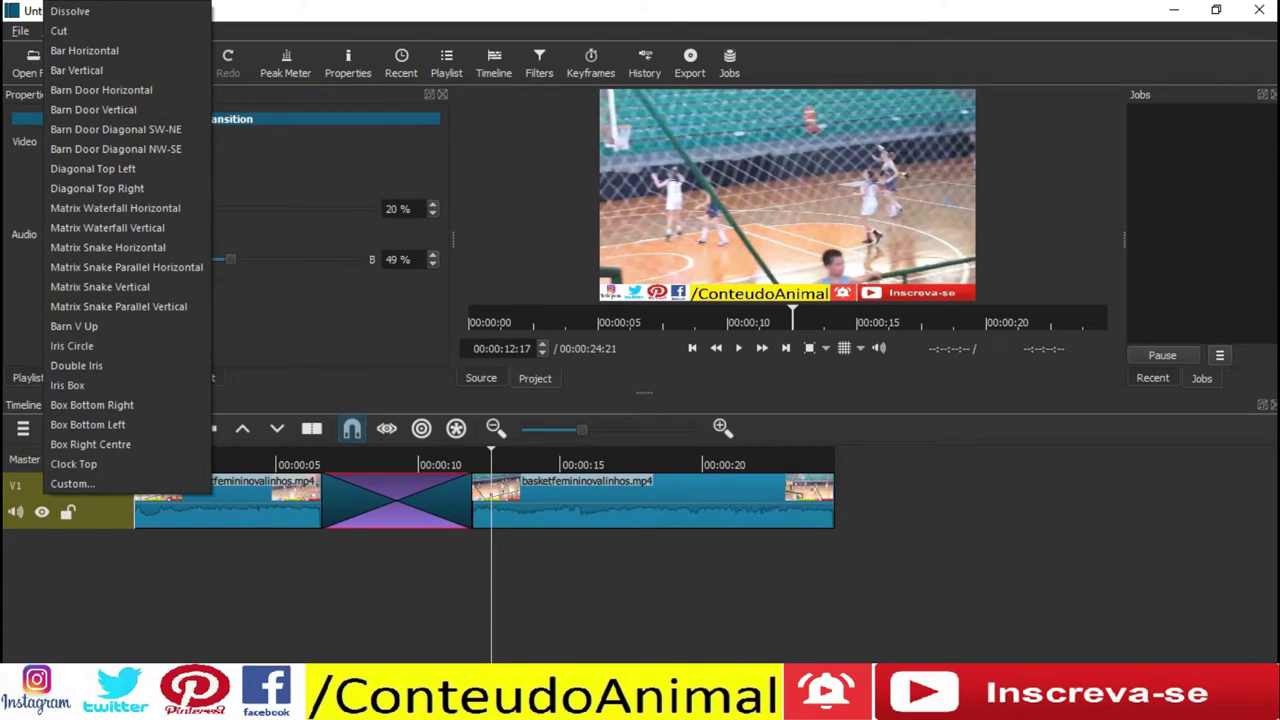
click(76, 365)
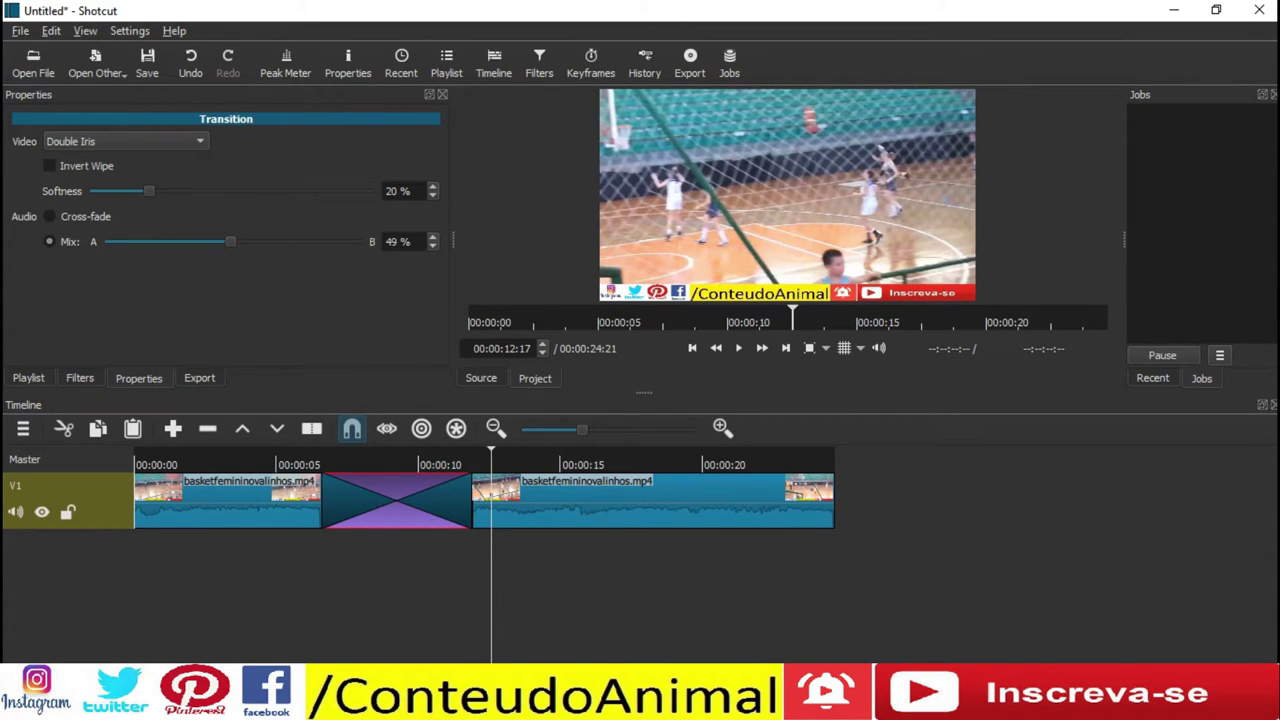
click(321, 463)
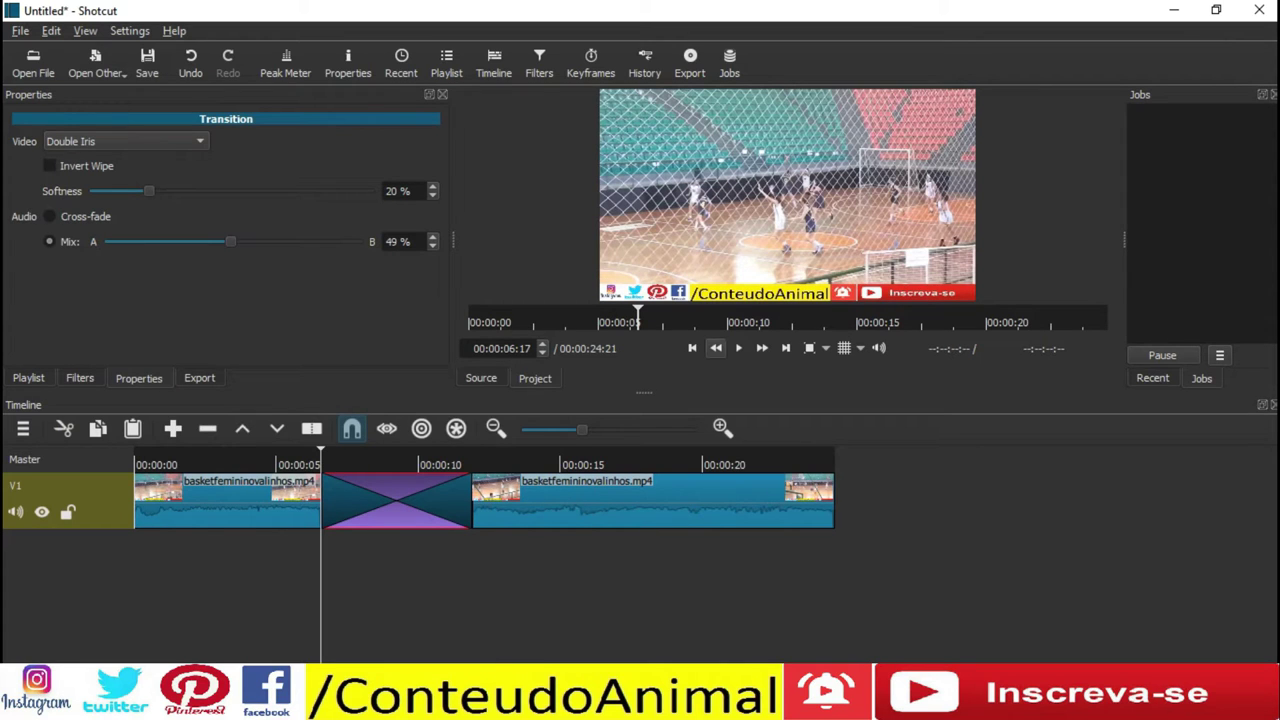
click(738, 348)
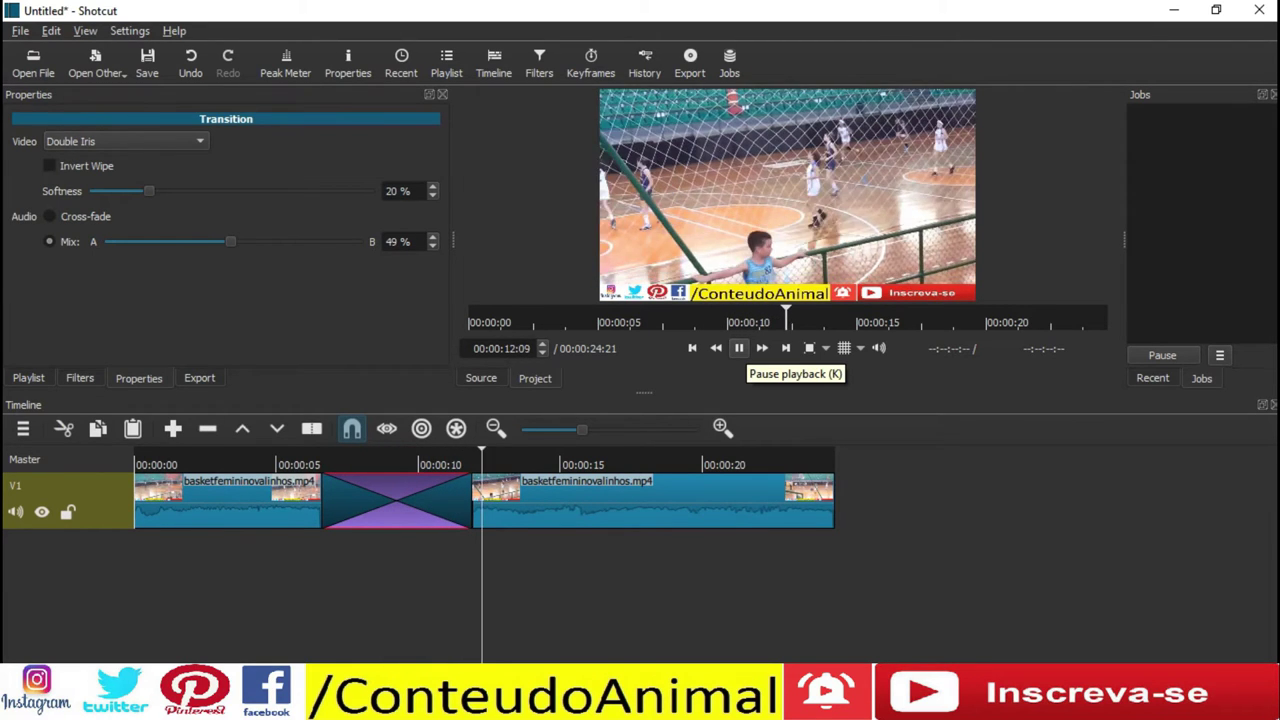
click(739, 348)
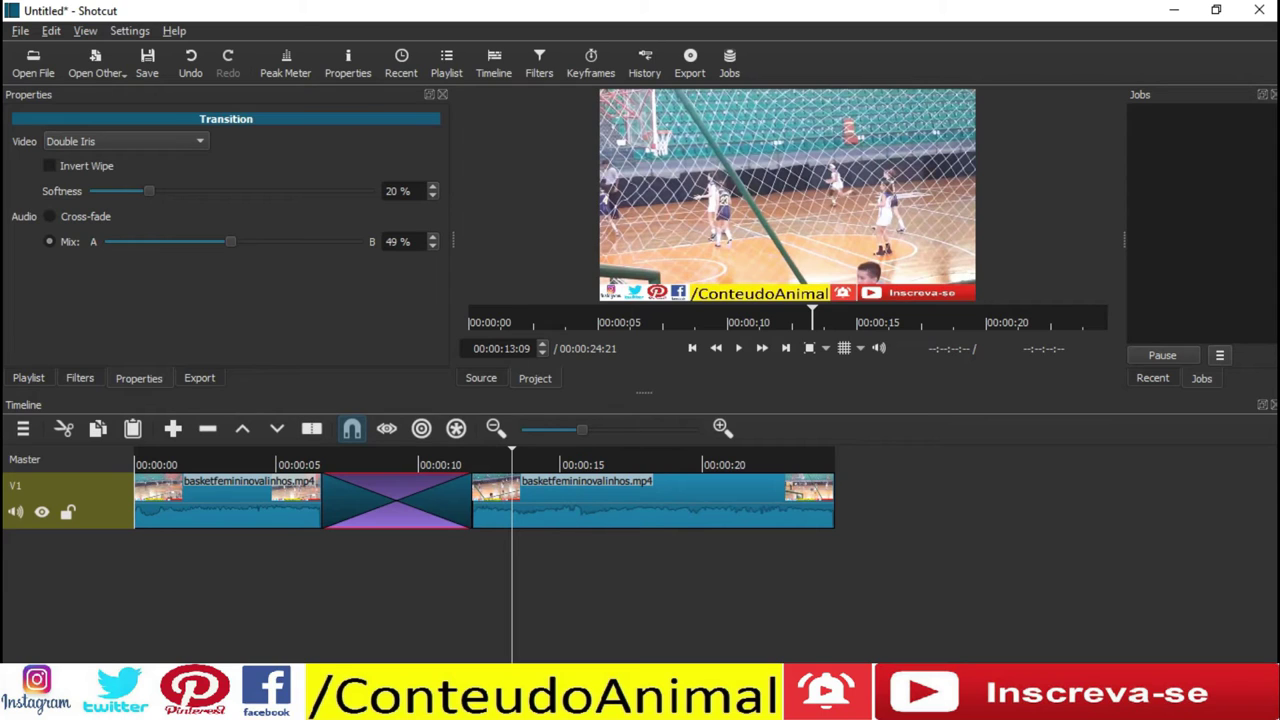
click(320, 463)
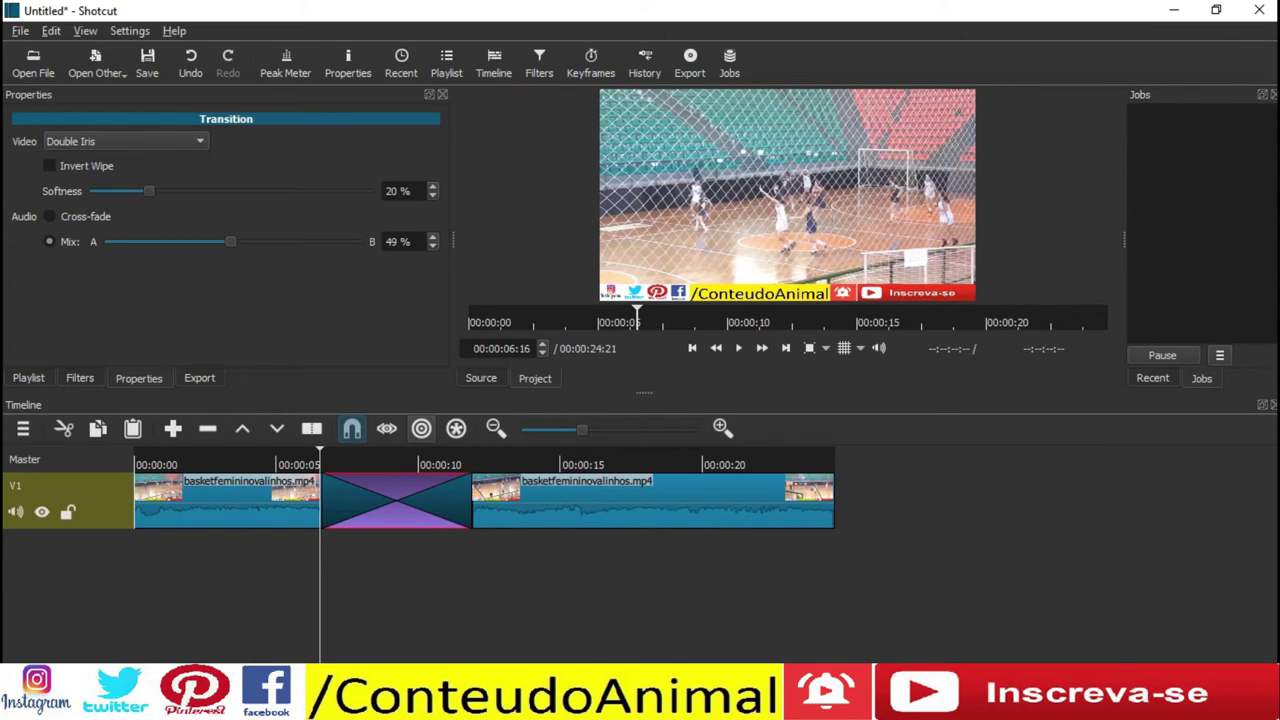
click(739, 348)
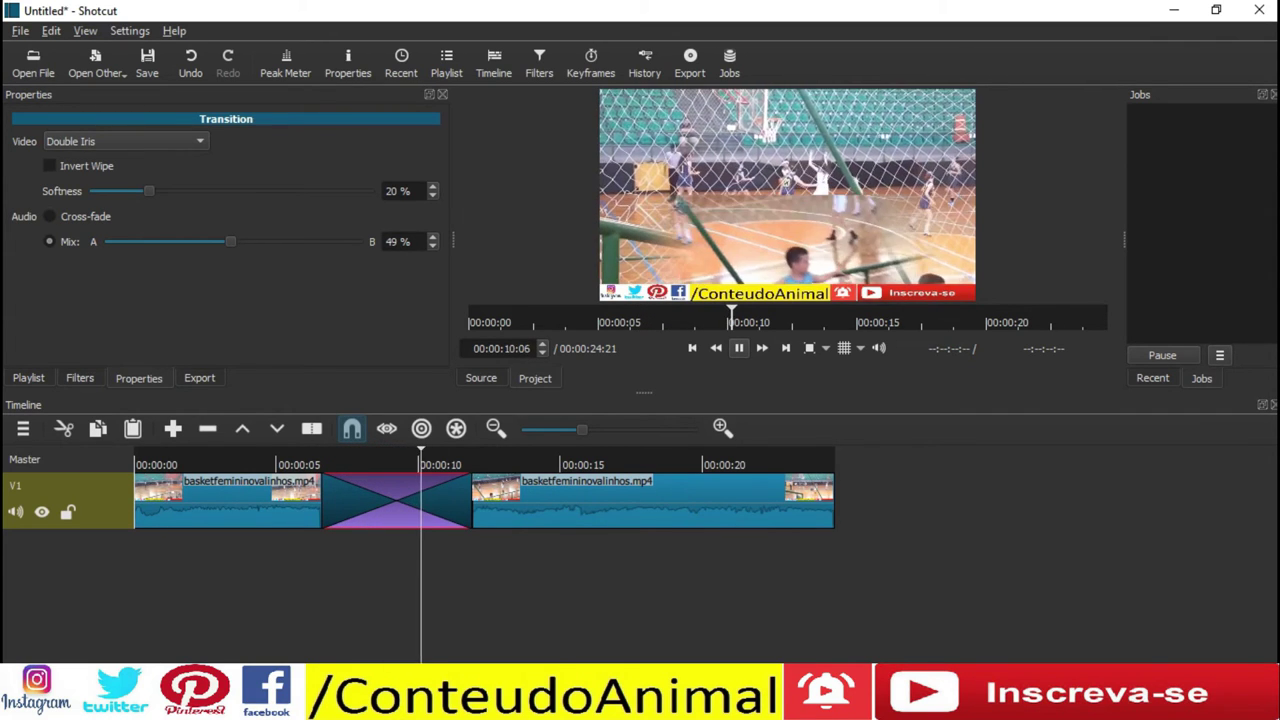
click(739, 348)
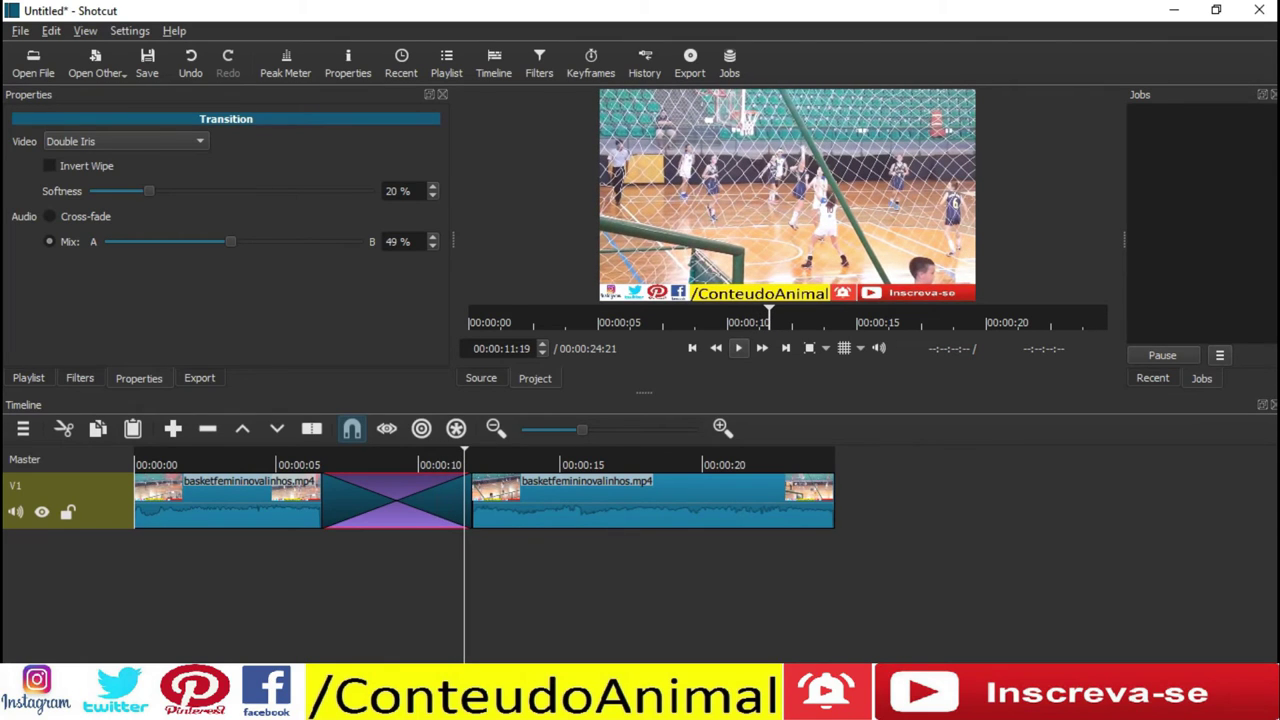